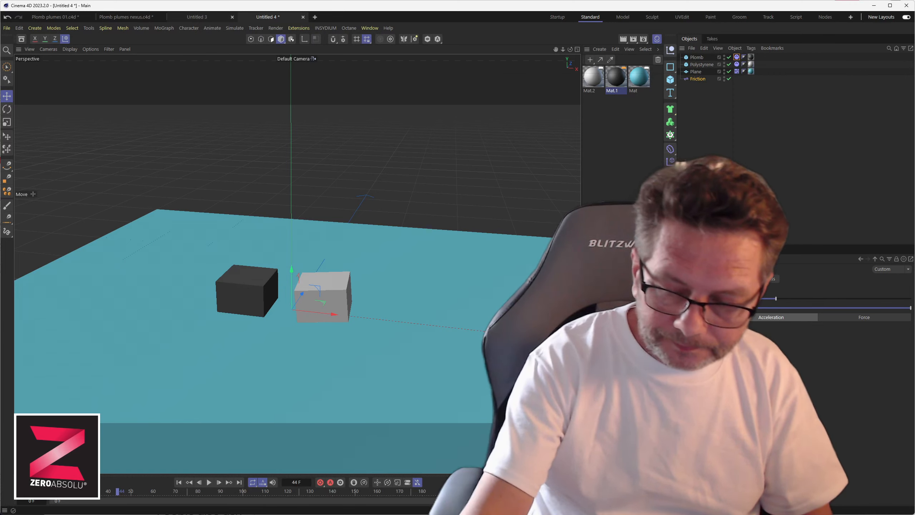
- Play the simulation in Plomb plumes 01.c4d twice from the start and examine how the black and white boxes land on the plane
{"action": "left_click", "coordinate": [68, 14]}
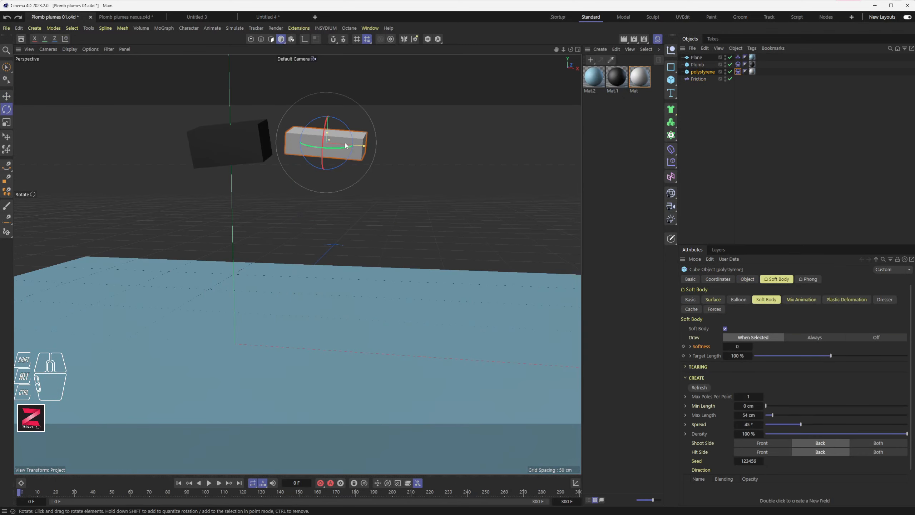
{"action": "left_click", "coordinate": [210, 483]}
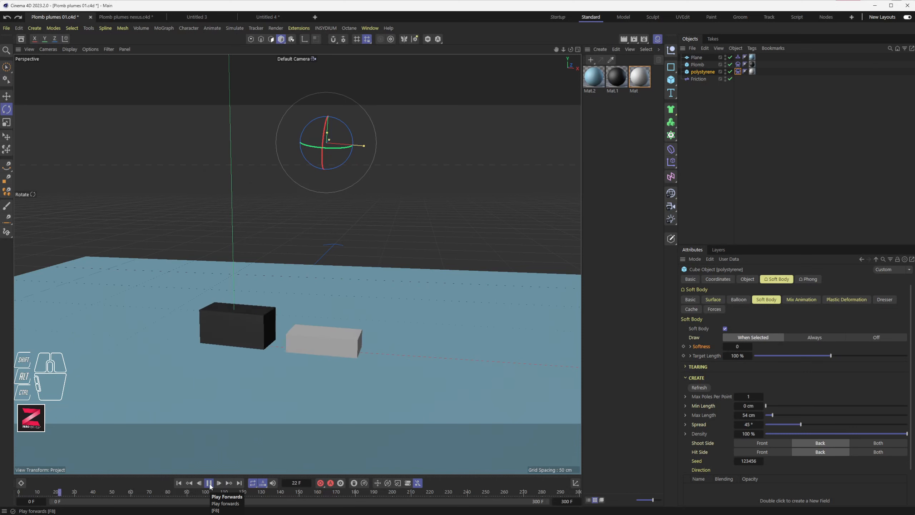
{"action": "left_click", "coordinate": [209, 483]}
{"action": "scroll", "coordinate": [291, 410], "scroll_direction": "up", "scroll_amount": 6}
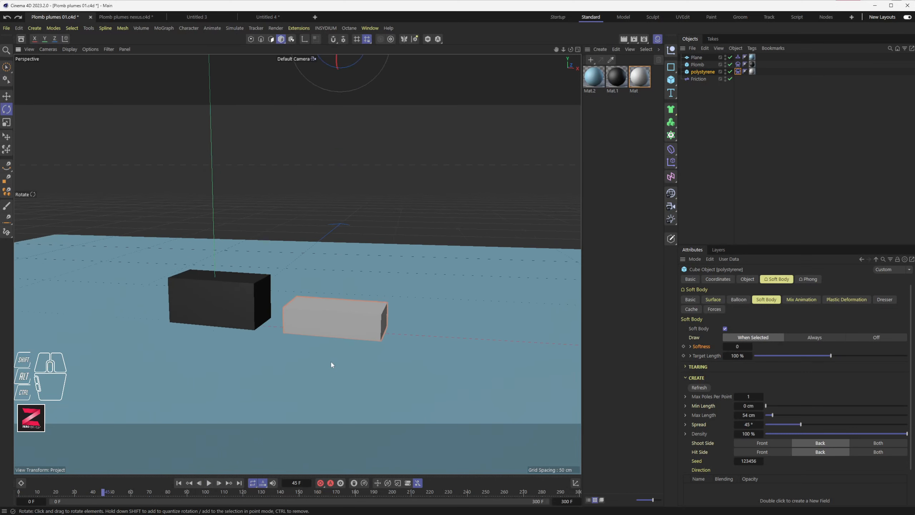
{"action": "left_click", "coordinate": [179, 483]}
{"action": "left_click", "coordinate": [209, 483]}
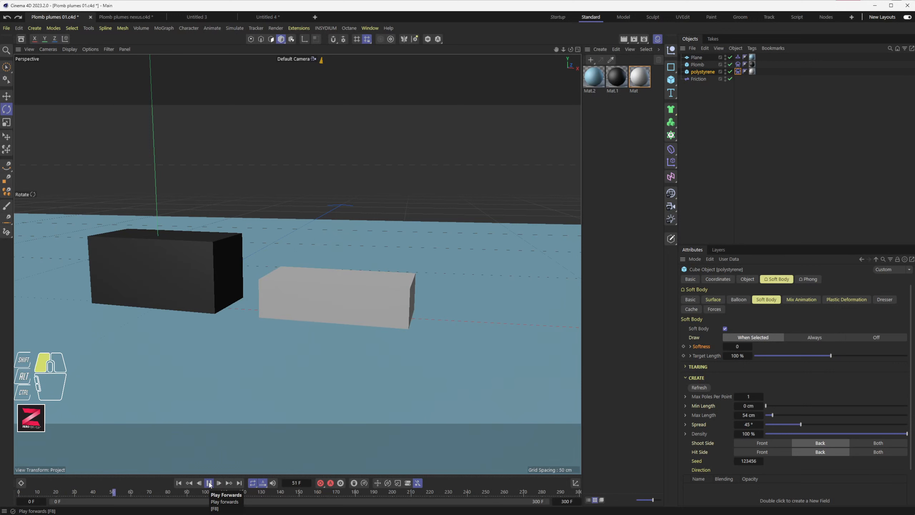
{"action": "left_click", "coordinate": [209, 483]}
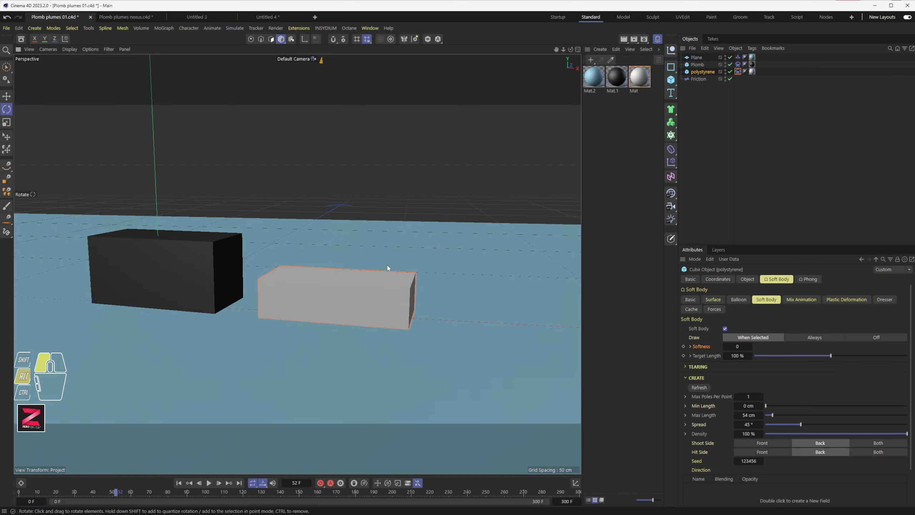
{"action": "left_click_drag", "start_coordinate": [387, 263], "coordinate": [383, 277], "text": "alt"}
{"action": "middle_click_drag", "start_coordinate": [344, 317], "coordinate": [365, 278], "text": "alt"}
{"action": "scroll", "coordinate": [365, 278], "scroll_direction": "down", "scroll_amount": 5, "text": "alt"}
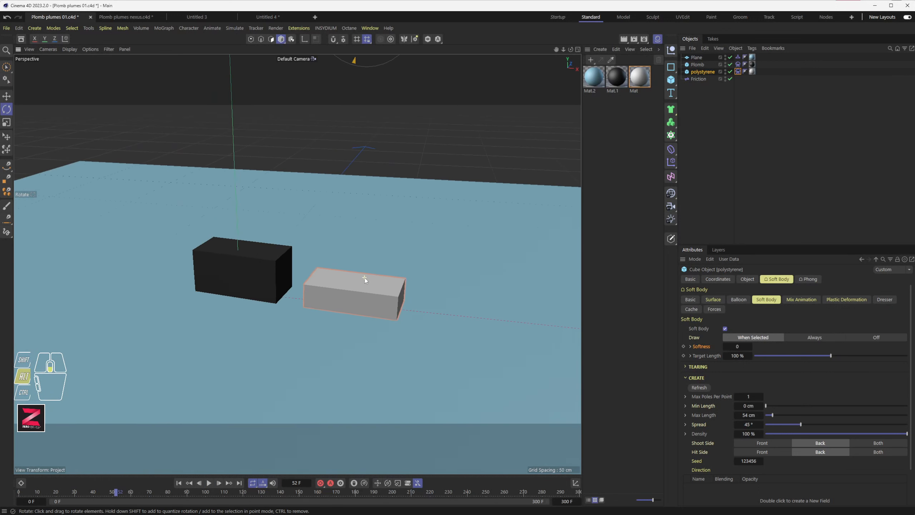
- Set the Bounciness of the polystyrene box's soft body surface to 50
{"action": "left_click", "coordinate": [352, 294]}
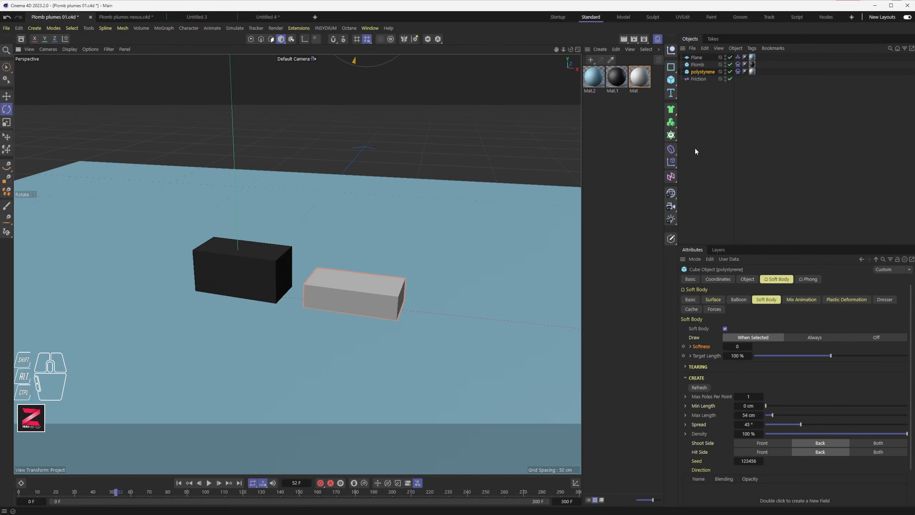
{"action": "left_click", "coordinate": [738, 71]}
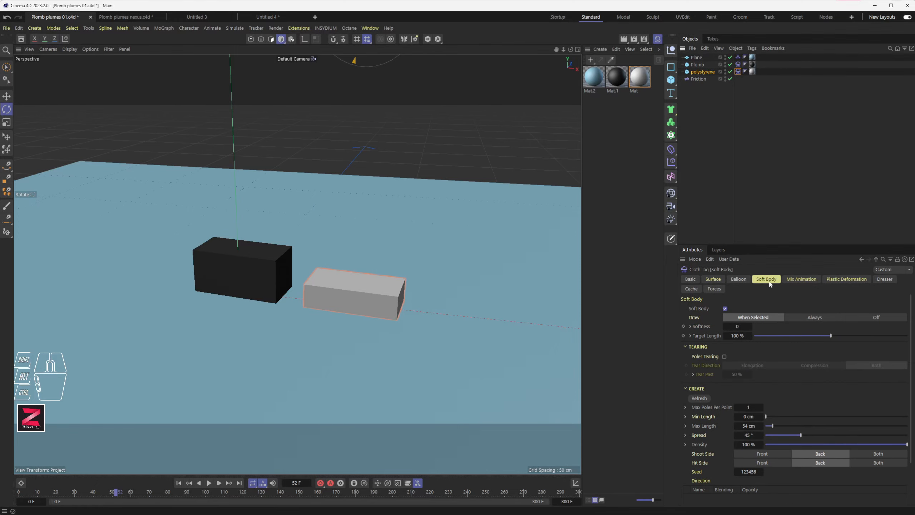
{"action": "left_click", "coordinate": [713, 280]}
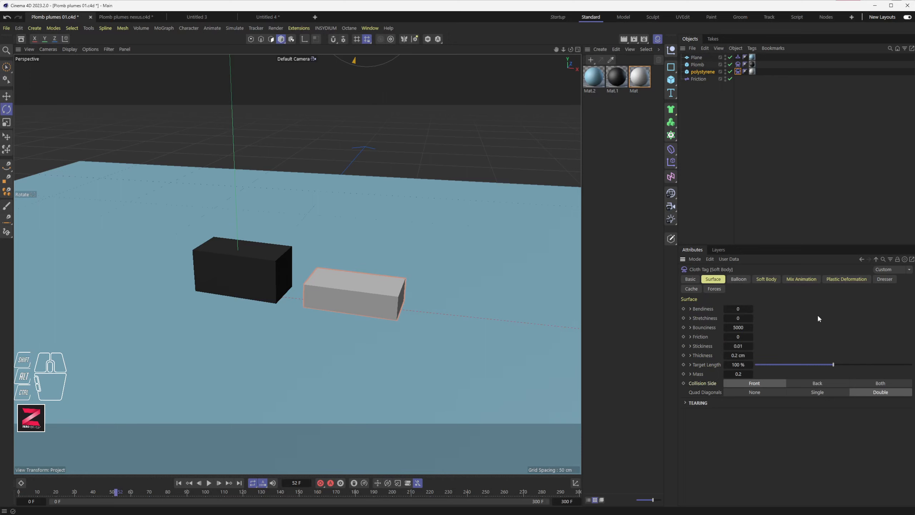
{"action": "left_click_drag", "start_coordinate": [736, 326], "coordinate": [737, 326]}
{"action": "left_click", "coordinate": [737, 327]}
{"action": "type", "text": "50"}
- Replay the simulation from the first frame to check the polystyrene box's bounce
{"action": "left_click", "coordinate": [179, 482]}
{"action": "left_click", "coordinate": [209, 483]}
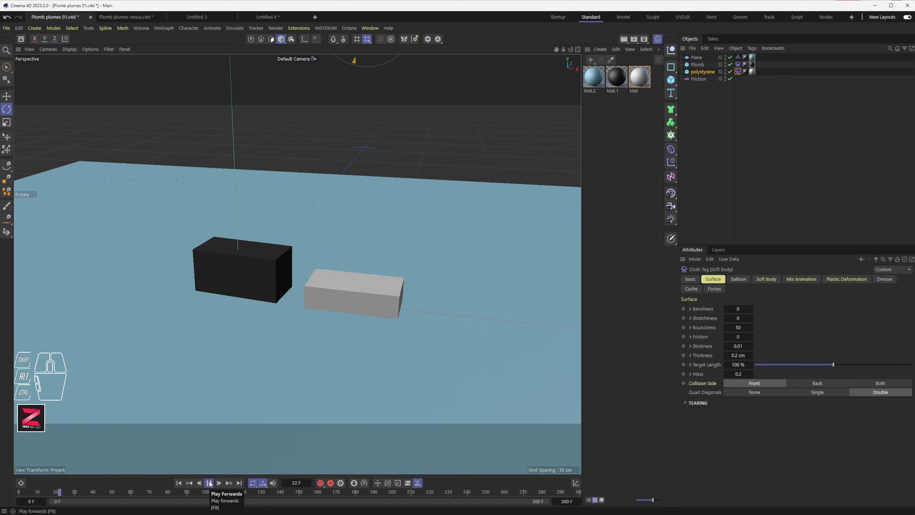
{"action": "left_click", "coordinate": [210, 483]}
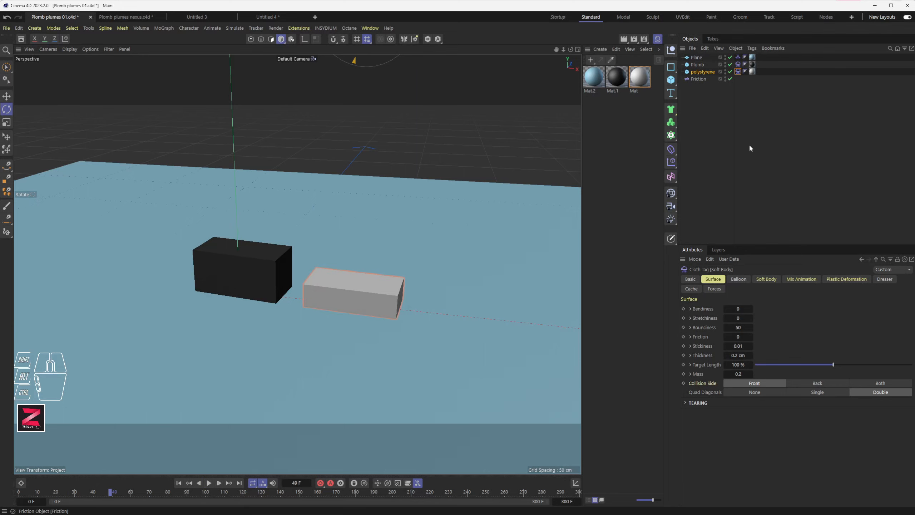
- Reset the polystyrene box's soft body Softness to its default of 100
{"action": "left_click", "coordinate": [765, 280]}
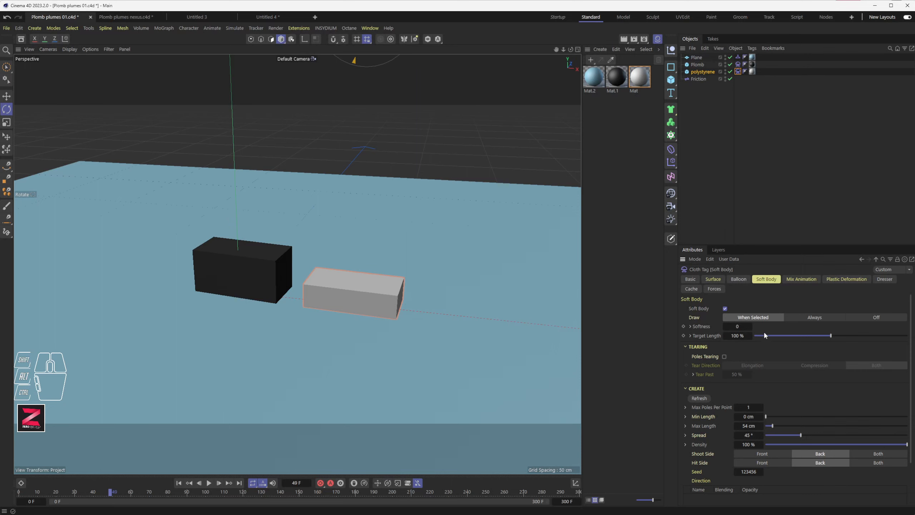
{"action": "right_click", "coordinate": [712, 327]}
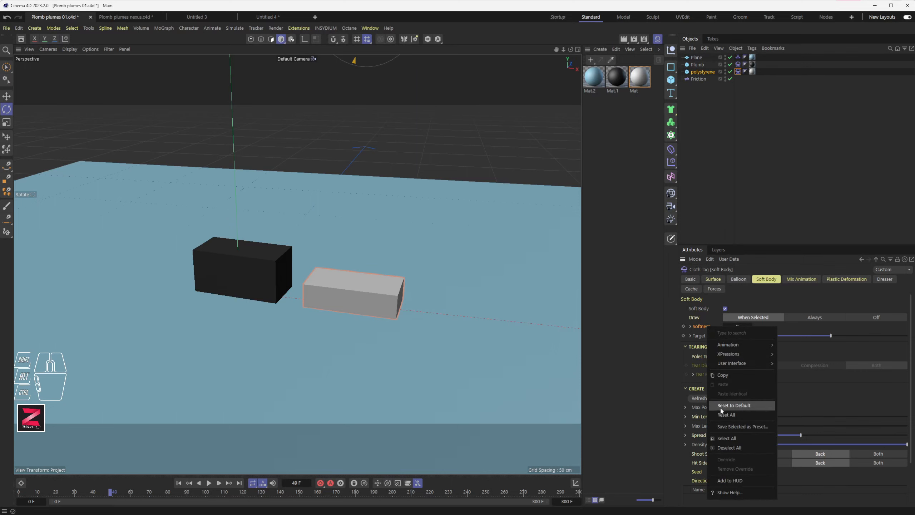
{"action": "left_click", "coordinate": [731, 406]}
- Replay the simulation from the first frame twice to examine how the default Softness affects the polystyrene box's landing
{"action": "left_click", "coordinate": [178, 482]}
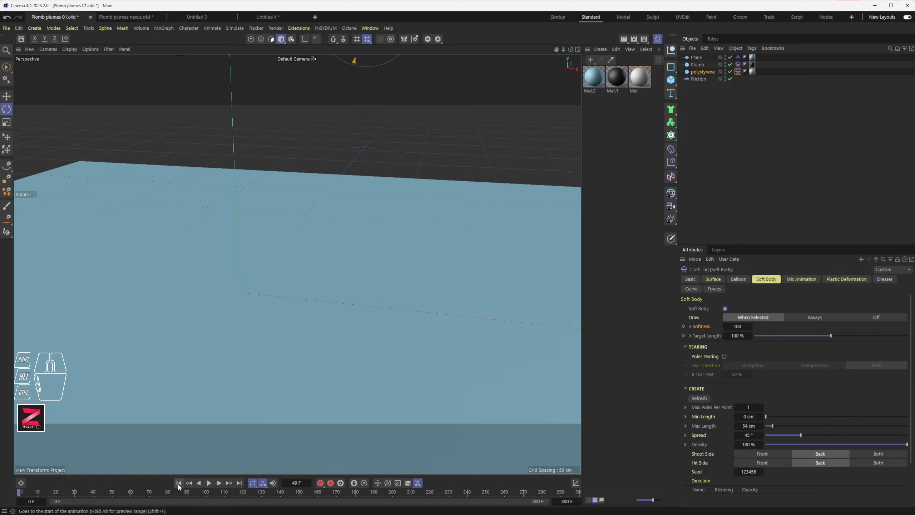
{"action": "left_click", "coordinate": [209, 483]}
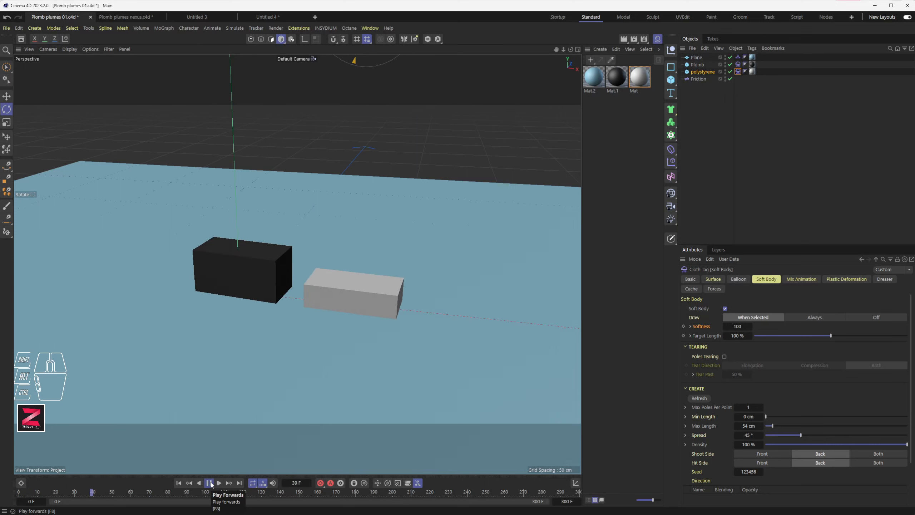
{"action": "left_click", "coordinate": [210, 482]}
{"action": "left_click", "coordinate": [179, 482]}
{"action": "scroll", "coordinate": [262, 384], "scroll_direction": "up", "scroll_amount": 1}
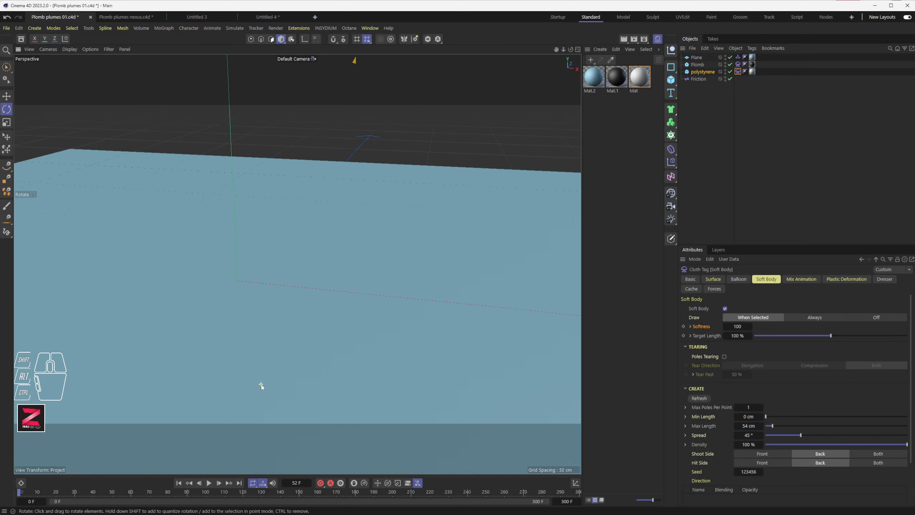
{"action": "left_click", "coordinate": [210, 483]}
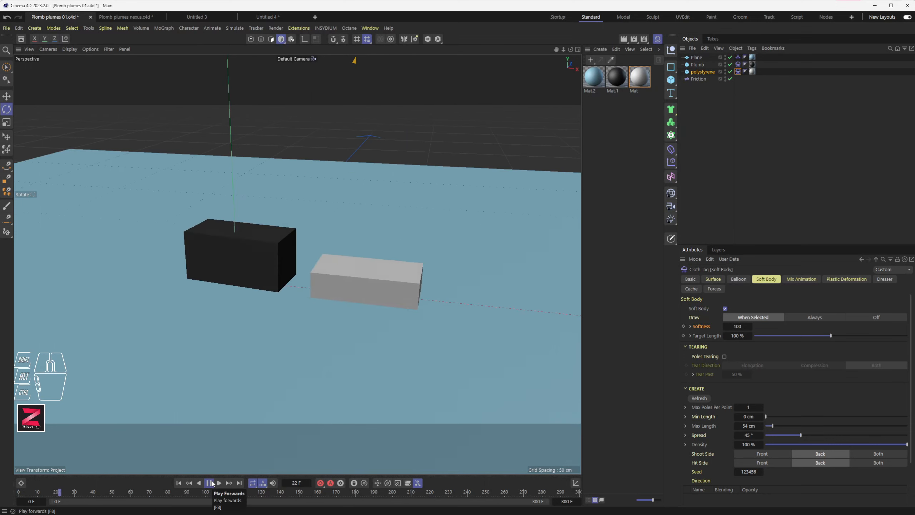
{"action": "left_click", "coordinate": [209, 482]}
{"action": "scroll", "coordinate": [317, 378], "scroll_direction": "down", "scroll_amount": 3}
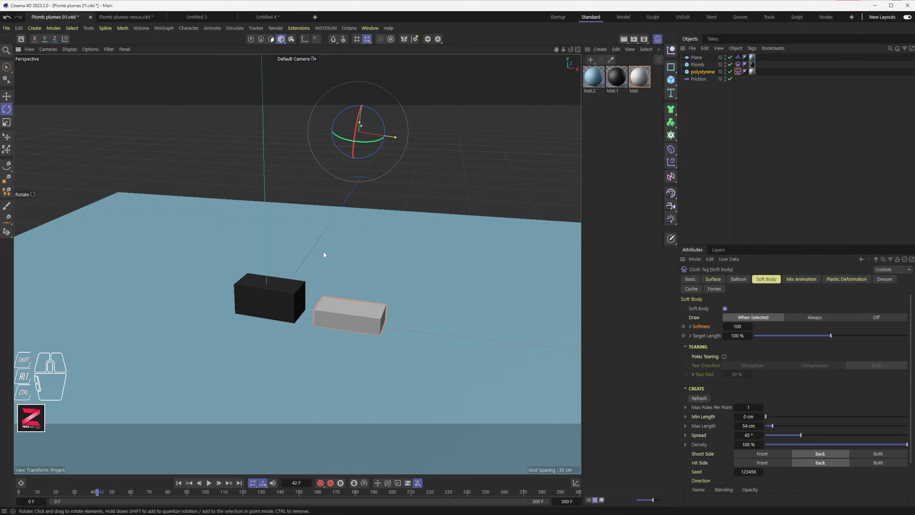
- Switch to the Untitled 4 project and play its rigid-body simulation twice to compare how the two boxes land
{"action": "left_click", "coordinate": [268, 17]}
{"action": "left_click", "coordinate": [209, 482]}
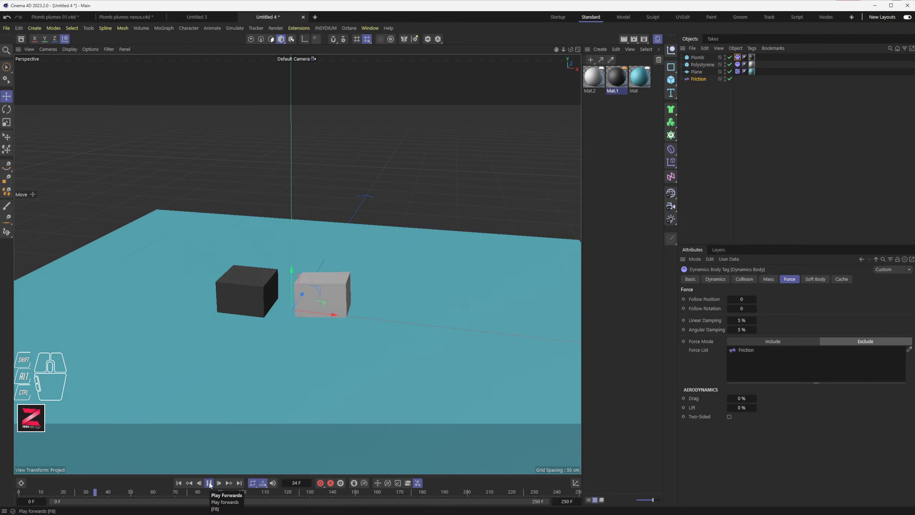
{"action": "left_click", "coordinate": [210, 484]}
{"action": "left_click", "coordinate": [179, 483]}
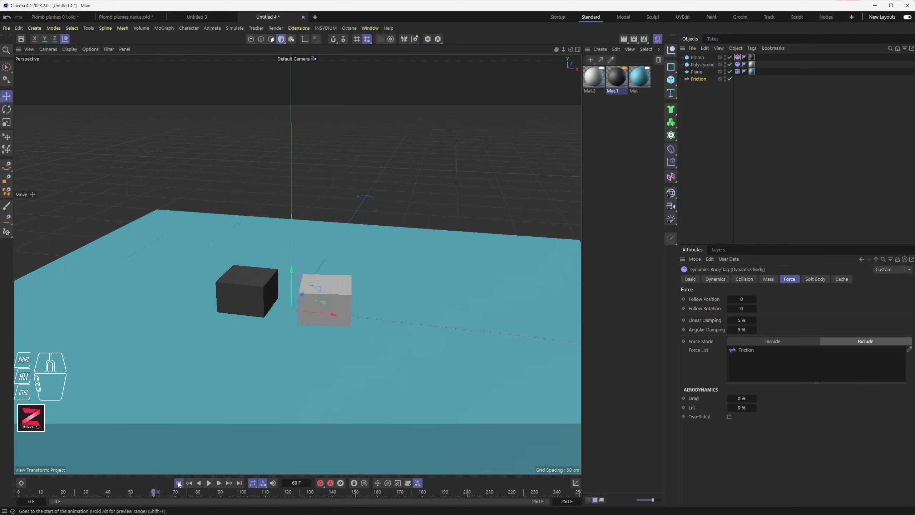
{"action": "left_click", "coordinate": [211, 485]}
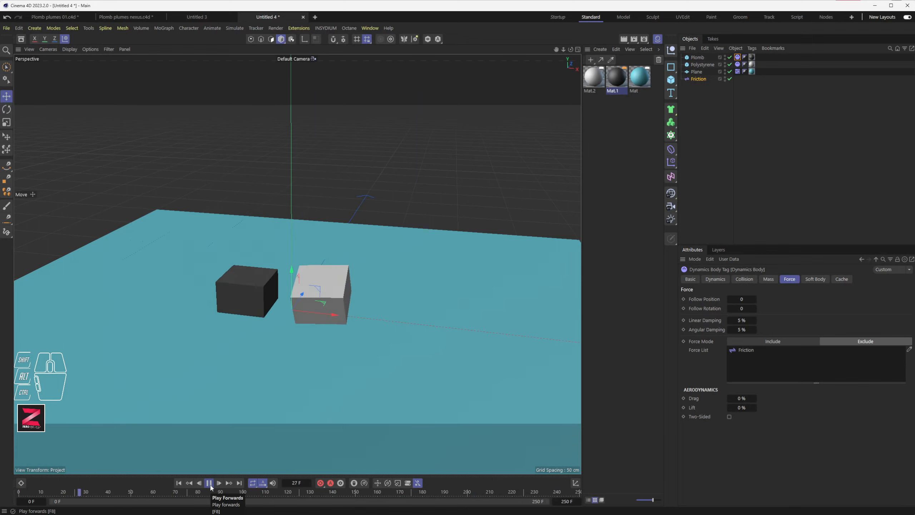
{"action": "left_click", "coordinate": [211, 485]}
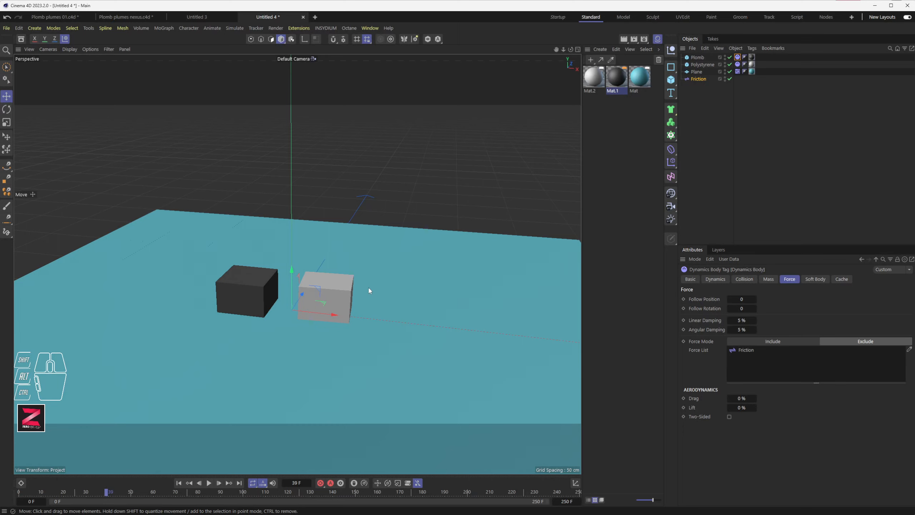
- Examine which Simulation and Bullet tags are available for the Polystyrene cube, without adding any
{"action": "left_click", "coordinate": [699, 66]}
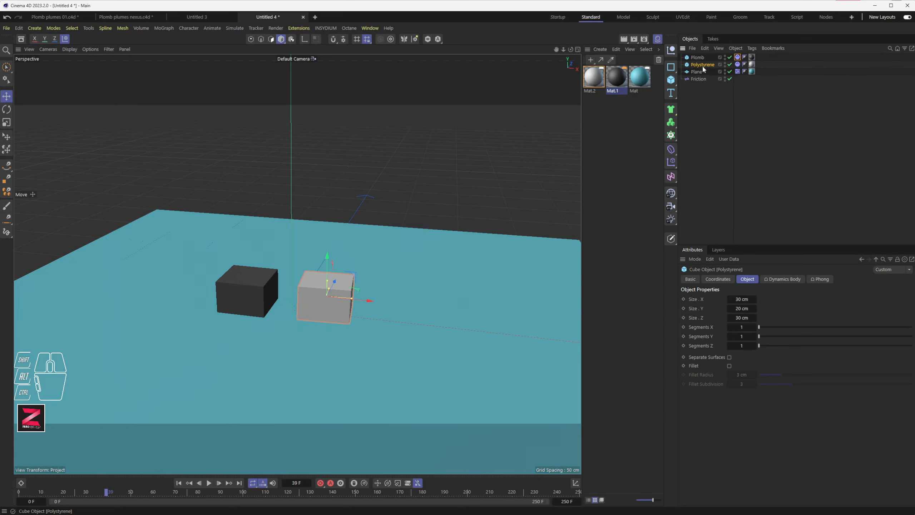
{"action": "right_click", "coordinate": [702, 66]}
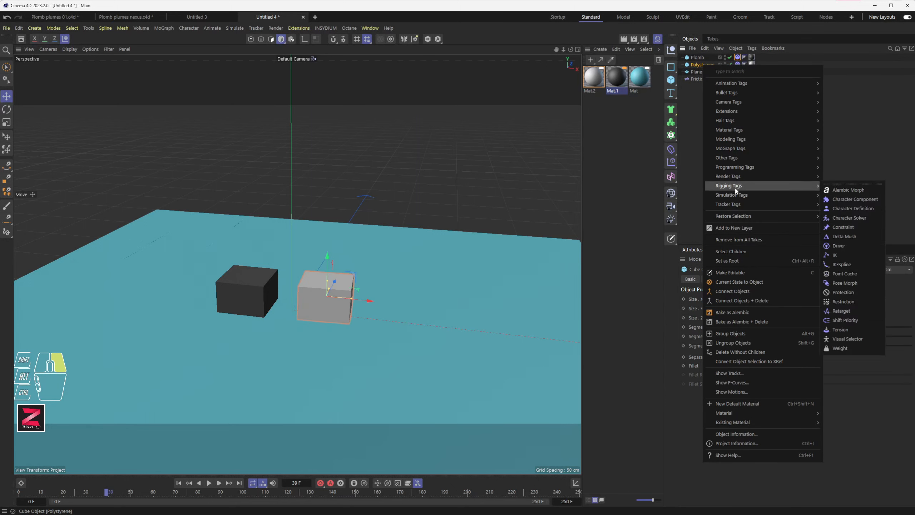
{"action": "mouse_move", "coordinate": [741, 195]}
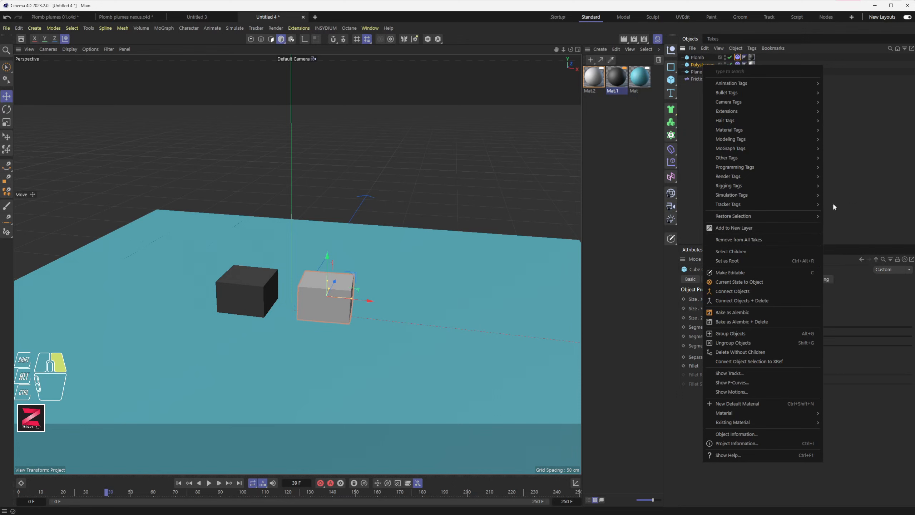
{"action": "mouse_move", "coordinate": [807, 191]}
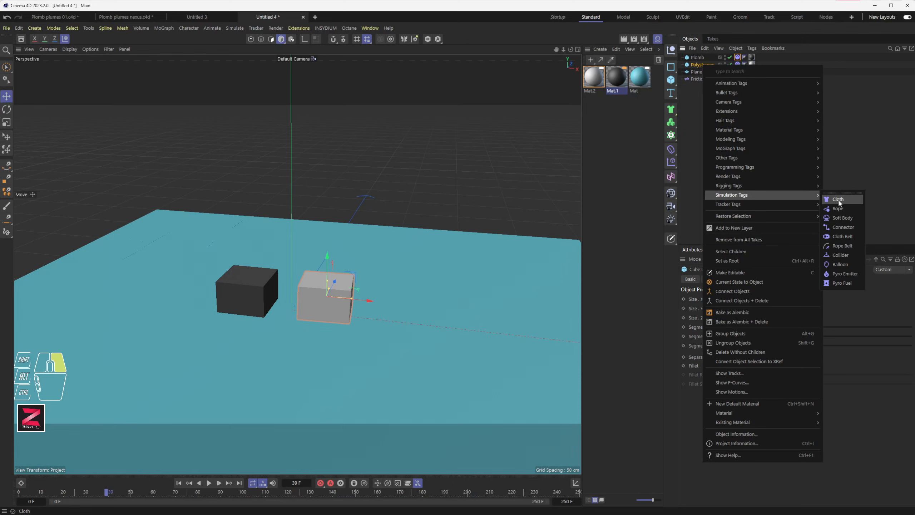
{"action": "mouse_move", "coordinate": [777, 96]}
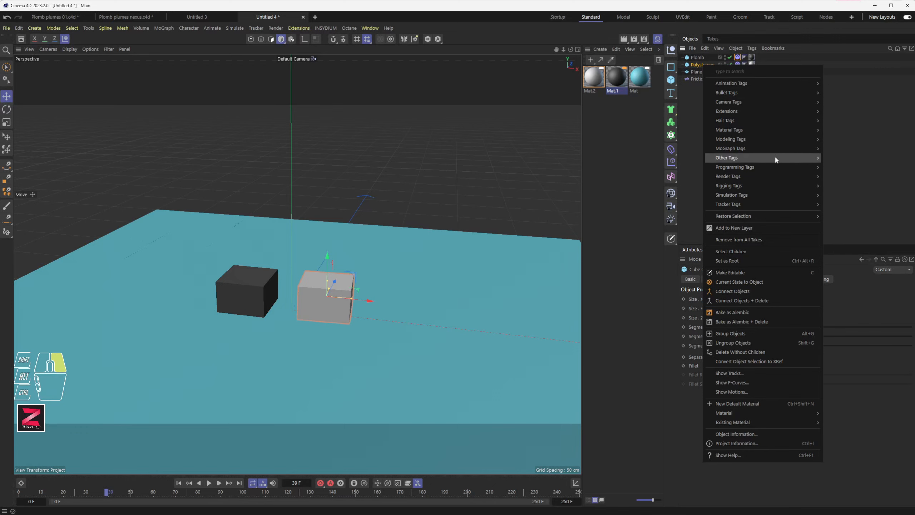
{"action": "mouse_move", "coordinate": [772, 195]}
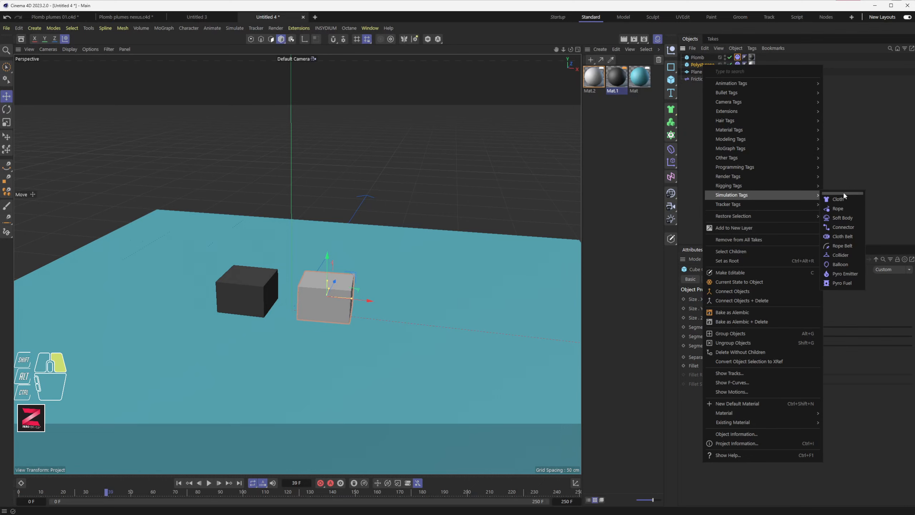
{"action": "right_click_drag", "start_coordinate": [843, 191], "coordinate": [867, 137]}
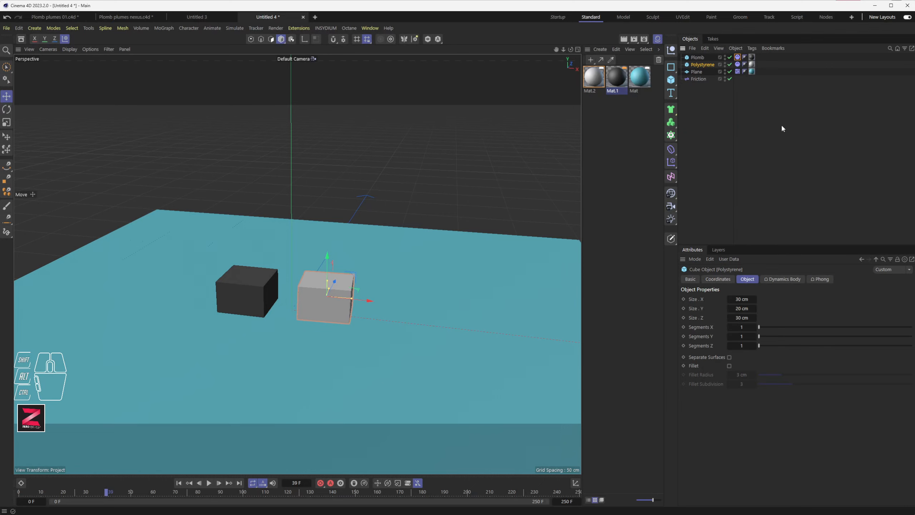
- Create a new project containing a cube and add a Soft Body simulation tag to the cube
{"action": "left_click", "coordinate": [315, 17]}
{"action": "left_click", "coordinate": [671, 80]}
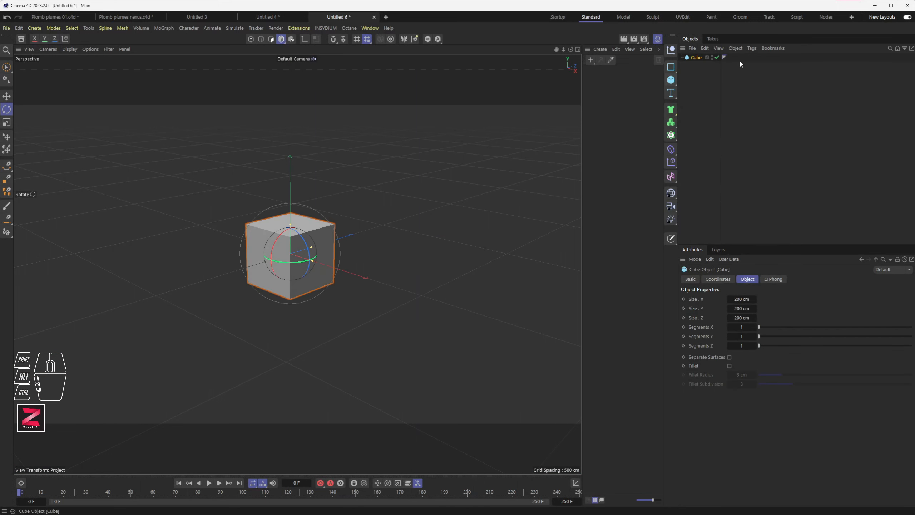
{"action": "right_click", "coordinate": [697, 57]}
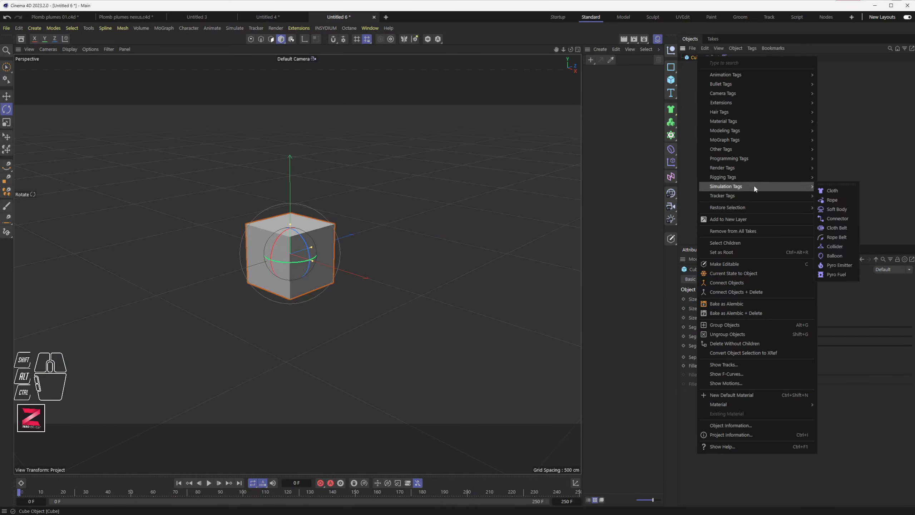
{"action": "left_click", "coordinate": [837, 210]}
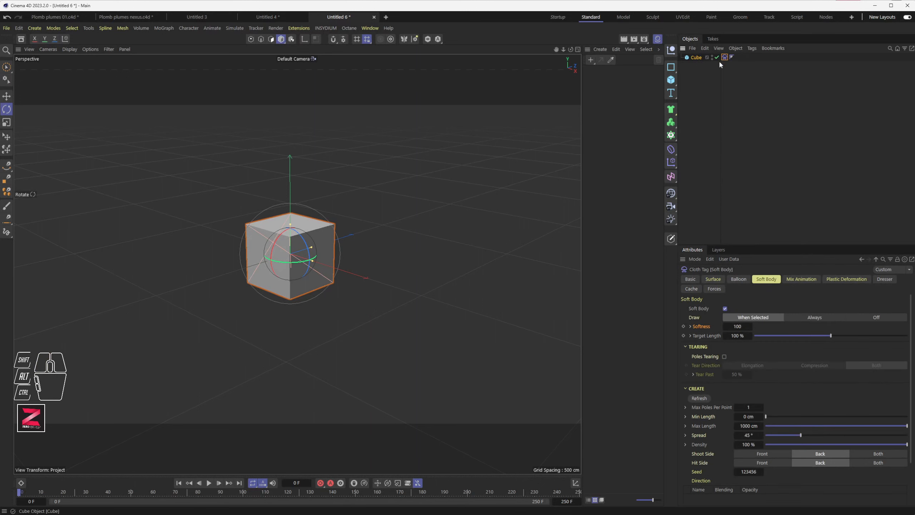
- Examine the Surface settings of the cube's soft body tag
{"action": "left_click", "coordinate": [725, 82]}
{"action": "left_click", "coordinate": [725, 57]}
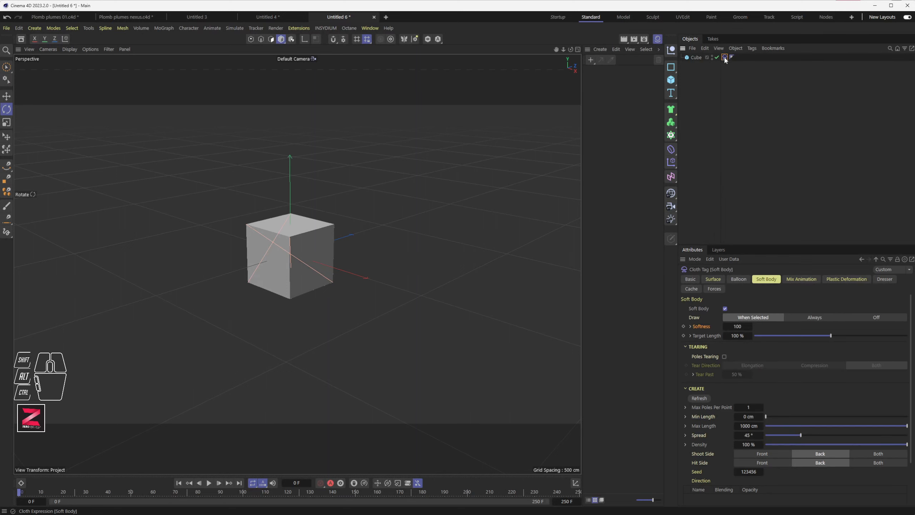
{"action": "left_click", "coordinate": [708, 280]}
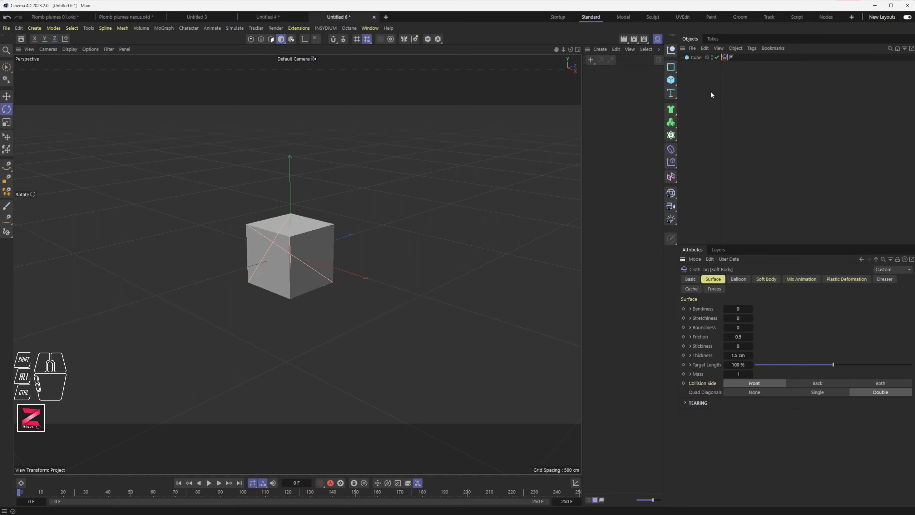
- Review the available simulation tags for the cube and turn off the Soft Body option in its existing tag
{"action": "right_click", "coordinate": [698, 57]}
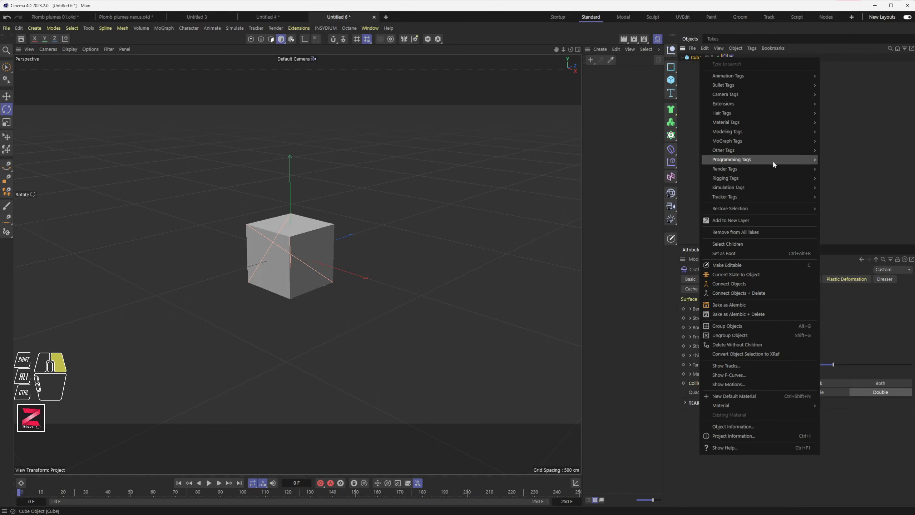
{"action": "mouse_move", "coordinate": [772, 186]}
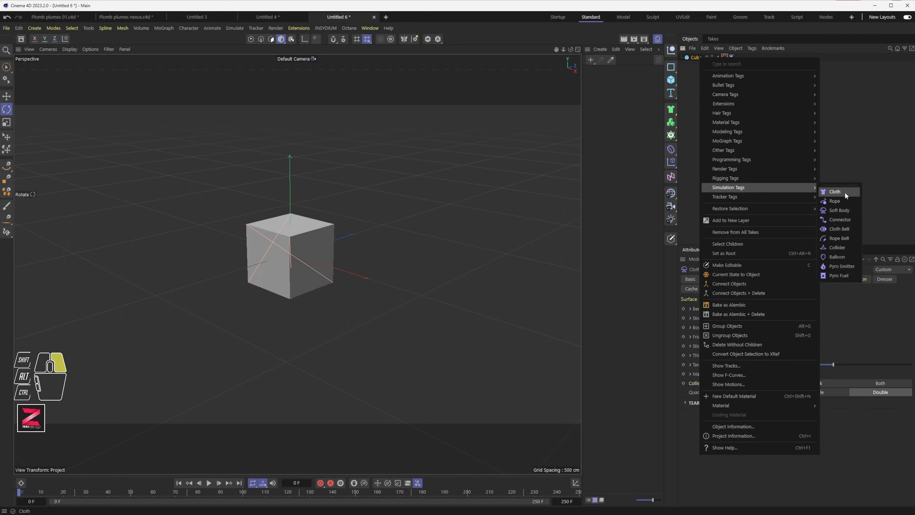
{"action": "left_click", "coordinate": [842, 211]}
{"action": "left_click", "coordinate": [724, 56]}
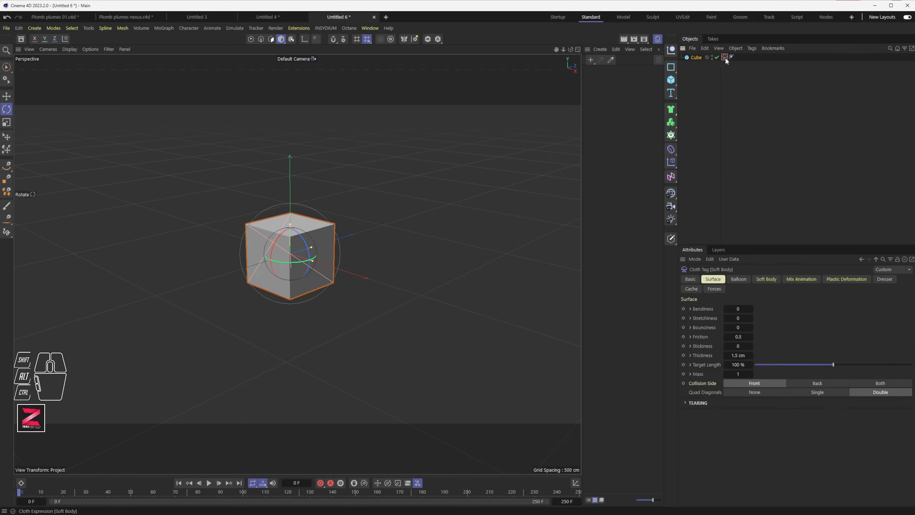
{"action": "left_click", "coordinate": [773, 282]}
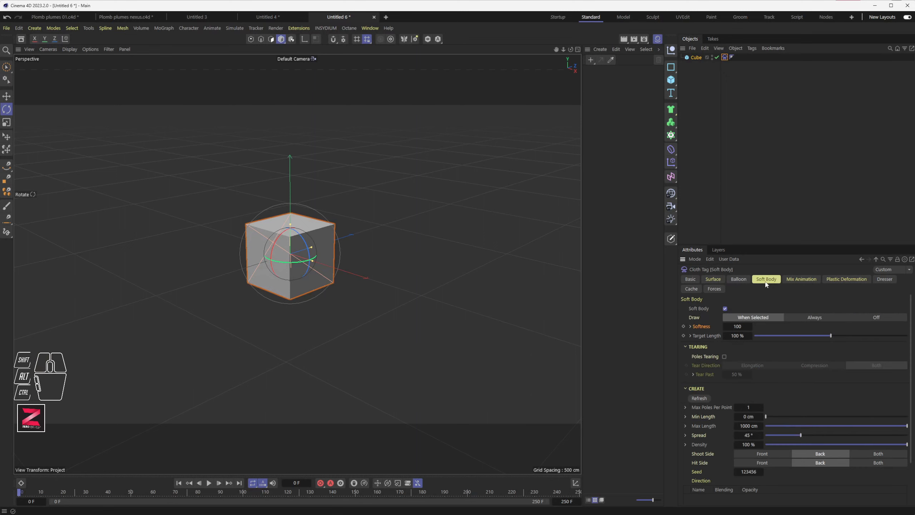
{"action": "left_click", "coordinate": [725, 309]}
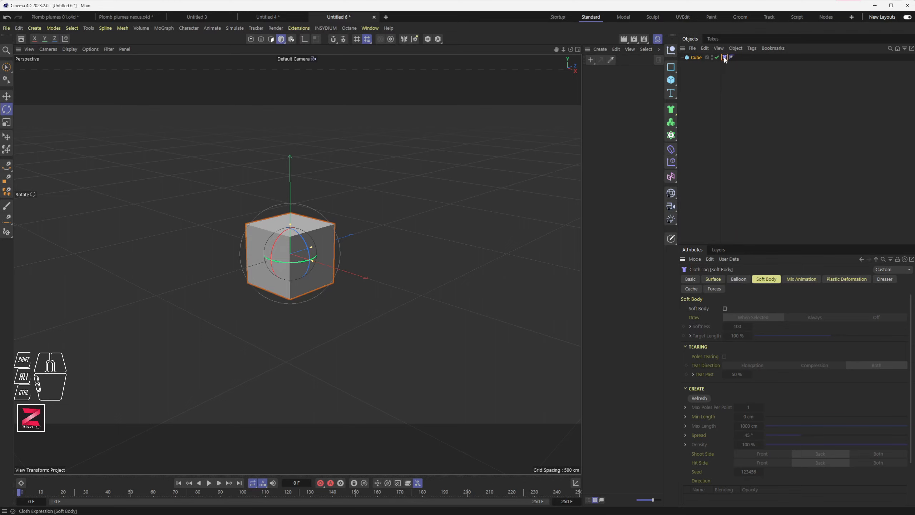
- Check the Surface settings of the cube's tag, and switch its Soft Body option on and back off
{"action": "left_click", "coordinate": [714, 280]}
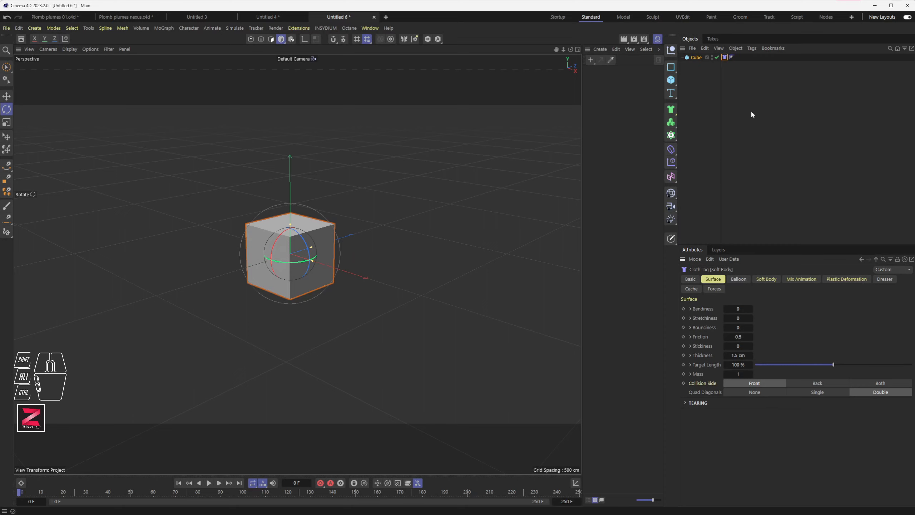
{"action": "left_click", "coordinate": [772, 283]}
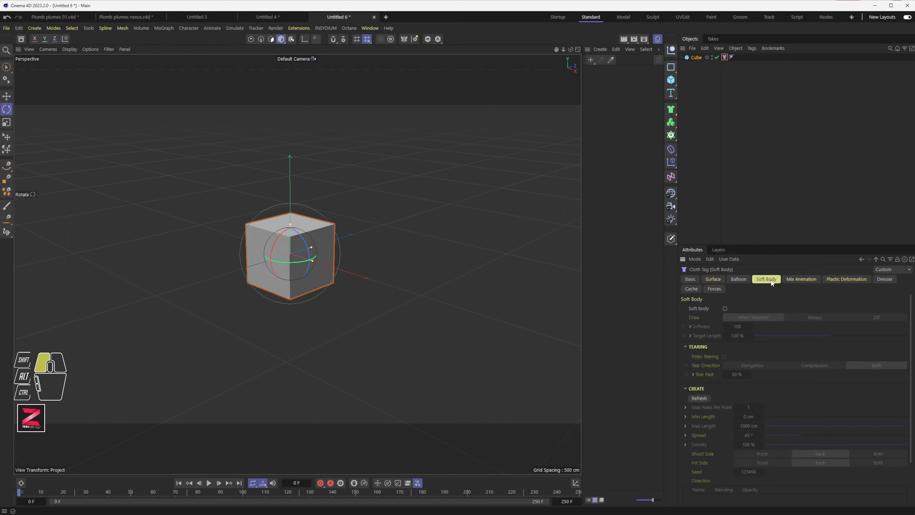
{"action": "left_click", "coordinate": [725, 308]}
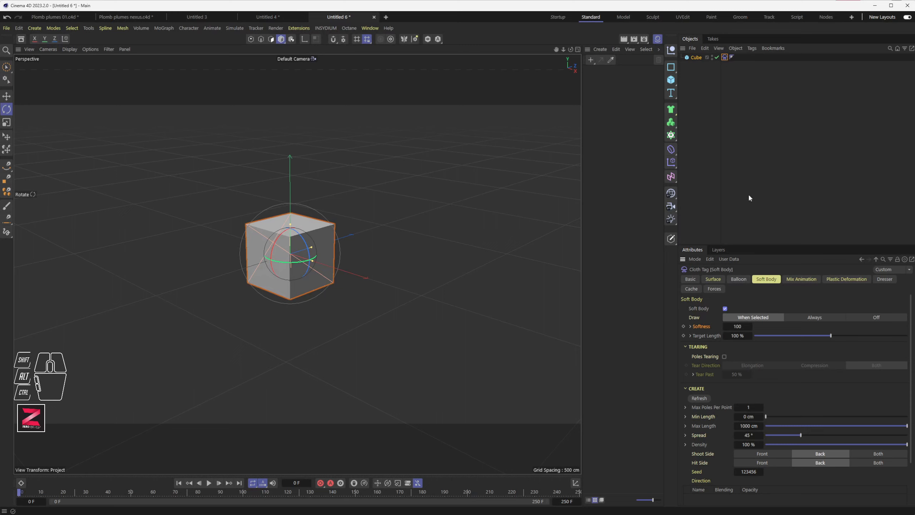
{"action": "left_click", "coordinate": [725, 308]}
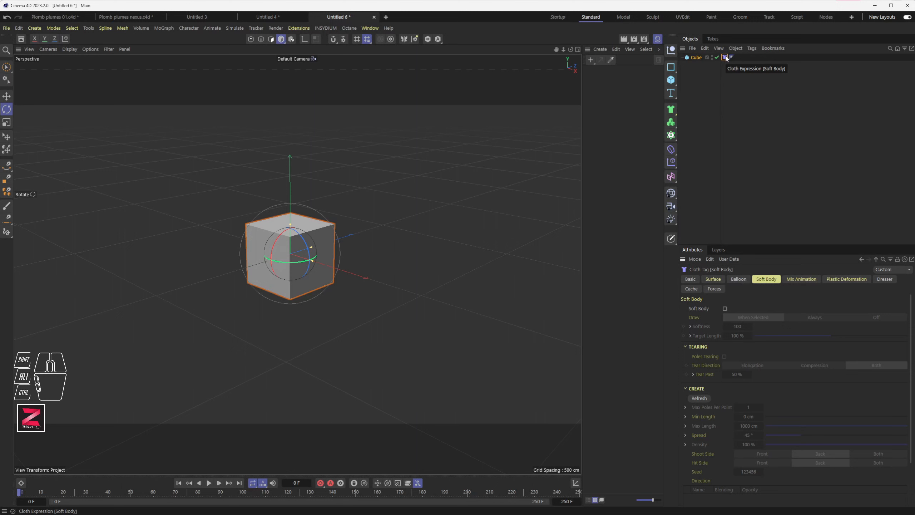
- Add a second cube and move it about 415 cm along the X axis, beside the first cube
{"action": "right_click", "coordinate": [693, 57]}
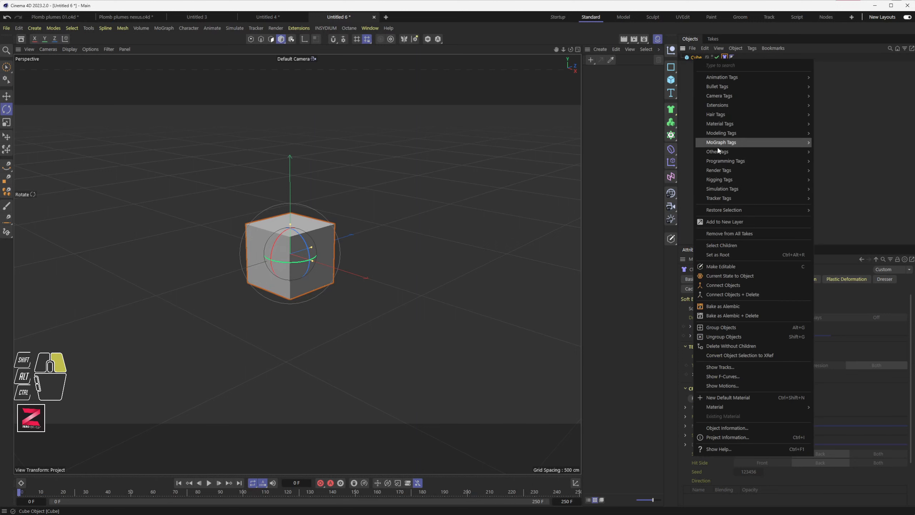
{"action": "mouse_move", "coordinate": [726, 191]}
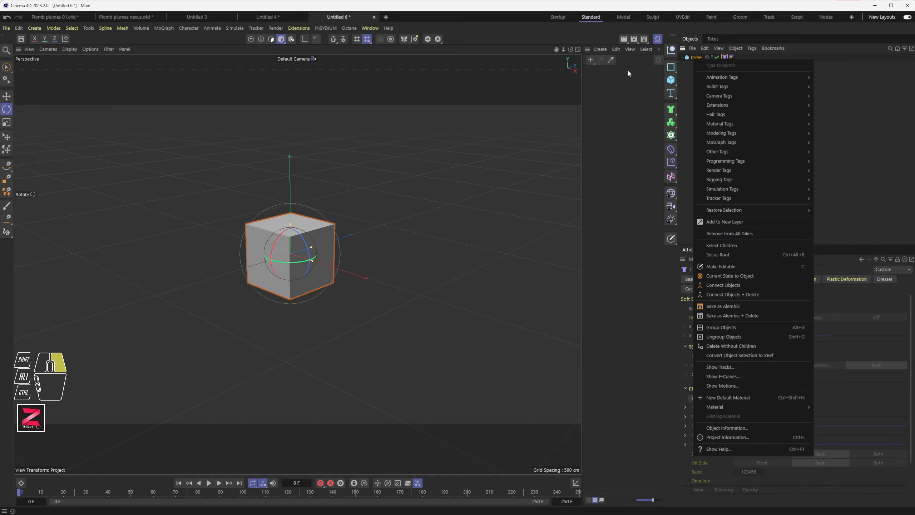
{"action": "left_click", "coordinate": [661, 68]}
{"action": "left_click", "coordinate": [671, 80]}
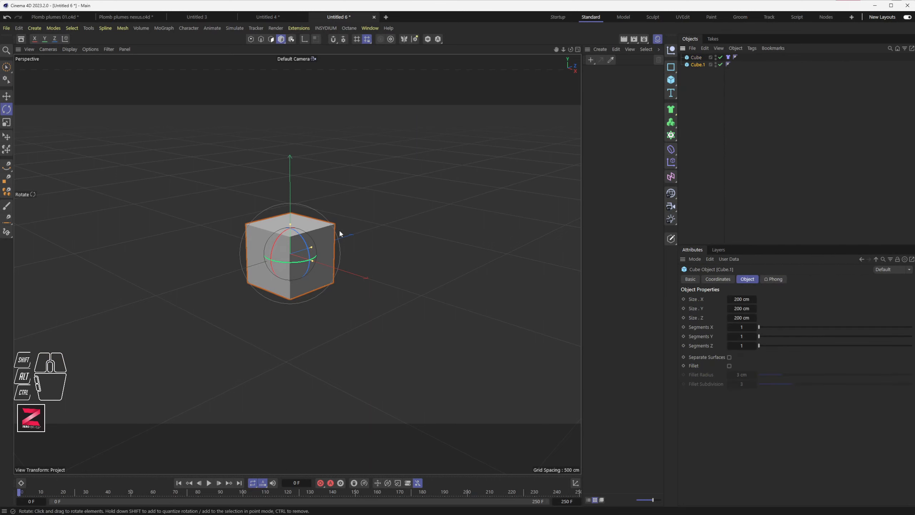
{"action": "key", "text": "e"}
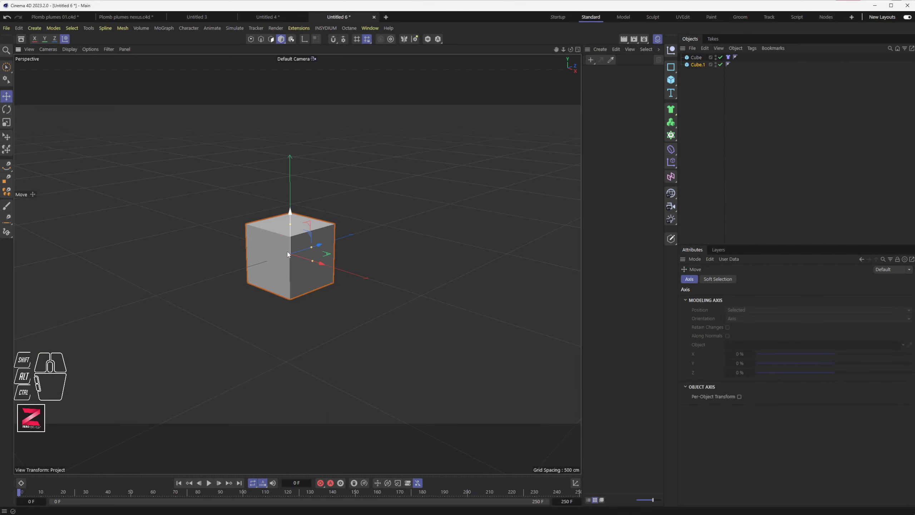
{"action": "left_click_drag", "start_coordinate": [311, 260], "coordinate": [428, 288]}
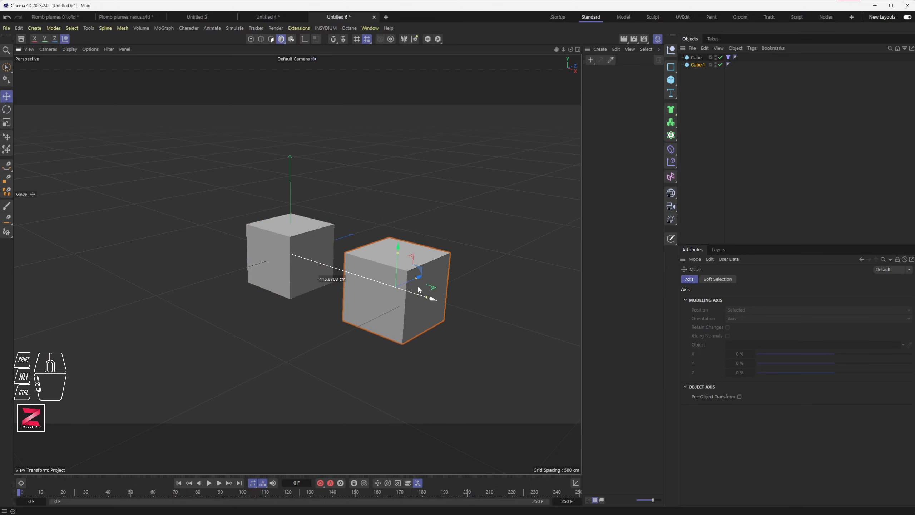
- Add a Balloon simulation tag to the second cube and turn off the tag's Balloon option
{"action": "right_click", "coordinate": [691, 65]}
{"action": "mouse_move", "coordinate": [754, 197]}
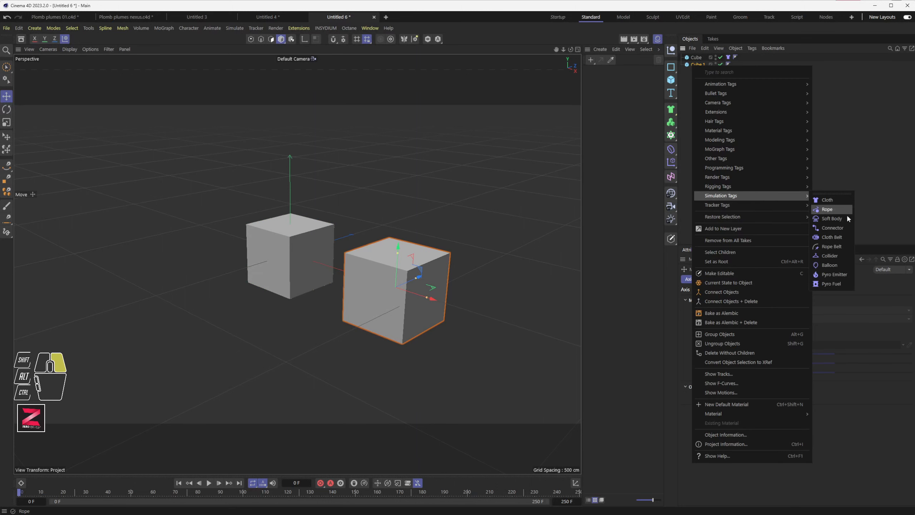
{"action": "left_click", "coordinate": [829, 265]}
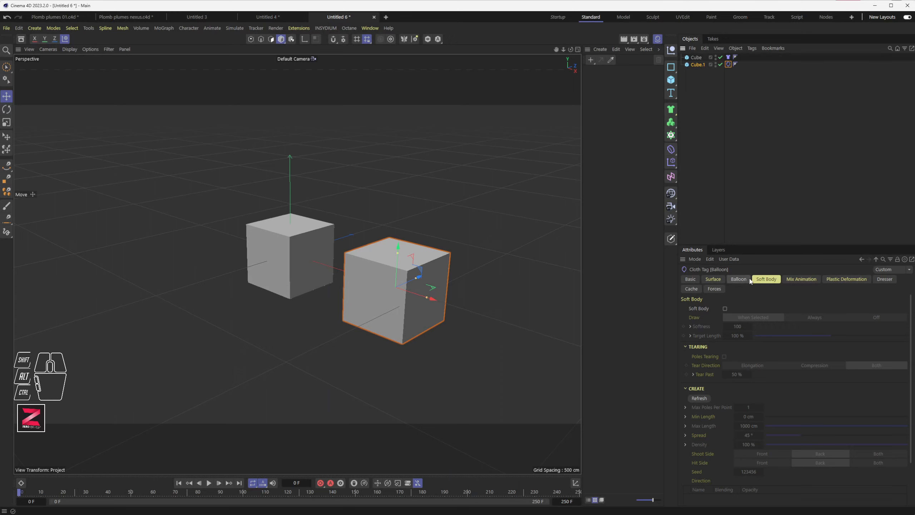
{"action": "left_click", "coordinate": [739, 281]}
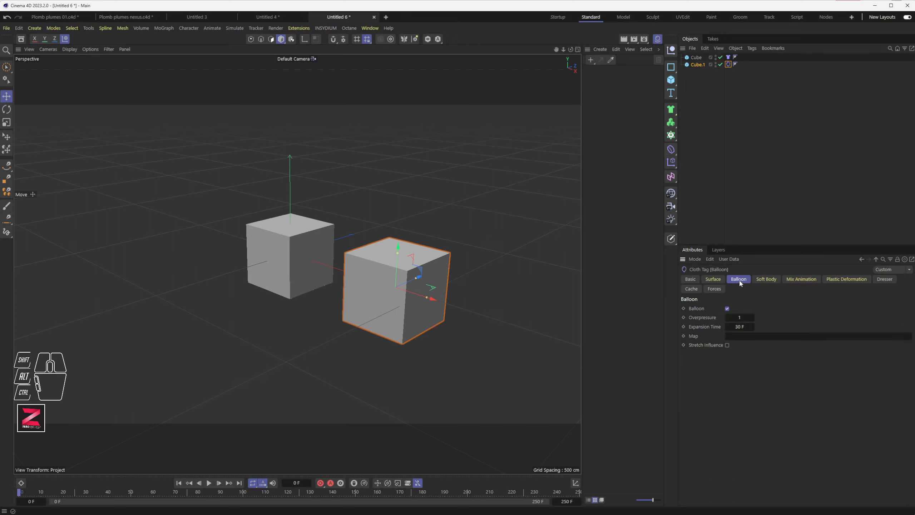
{"action": "left_click", "coordinate": [727, 308]}
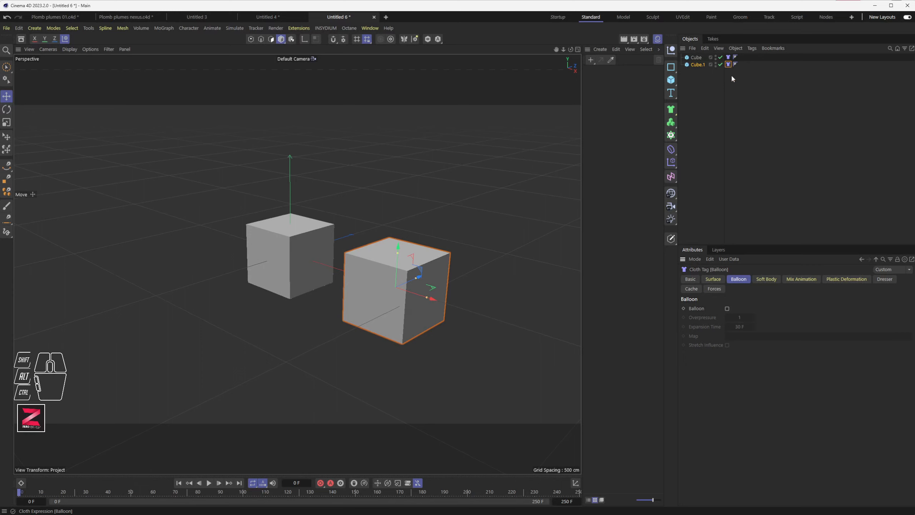
- Turn on the Soft Body option in the second cube's tag and review the list of available simulation tags
{"action": "left_click", "coordinate": [768, 281]}
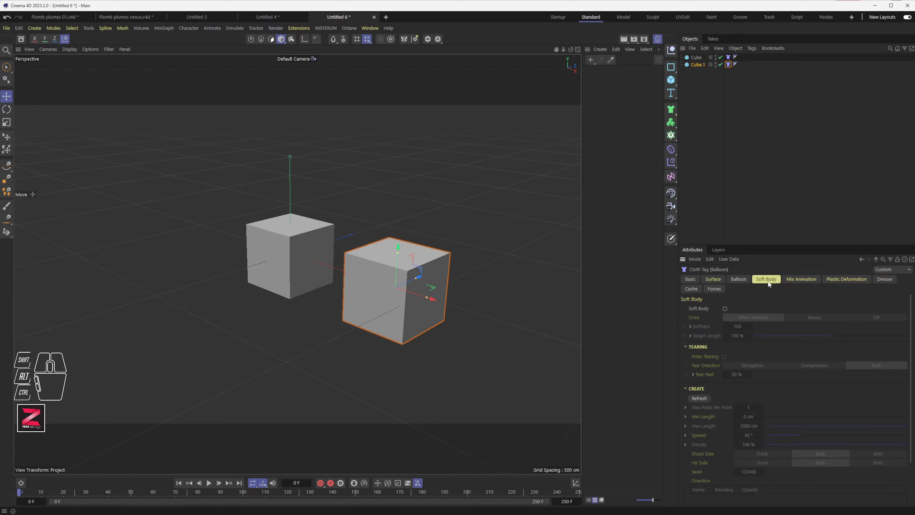
{"action": "left_click", "coordinate": [725, 308]}
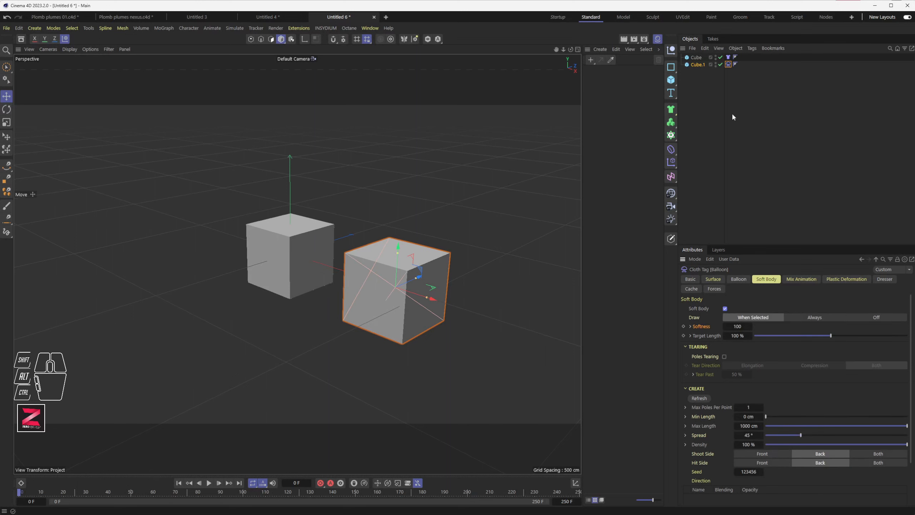
{"action": "right_click", "coordinate": [728, 65]}
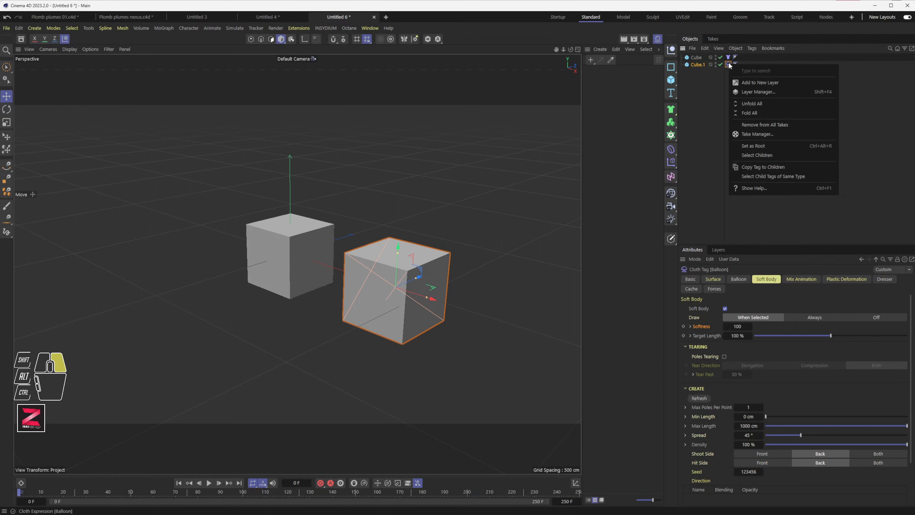
{"action": "right_click", "coordinate": [702, 66]}
{"action": "mouse_move", "coordinate": [738, 194]}
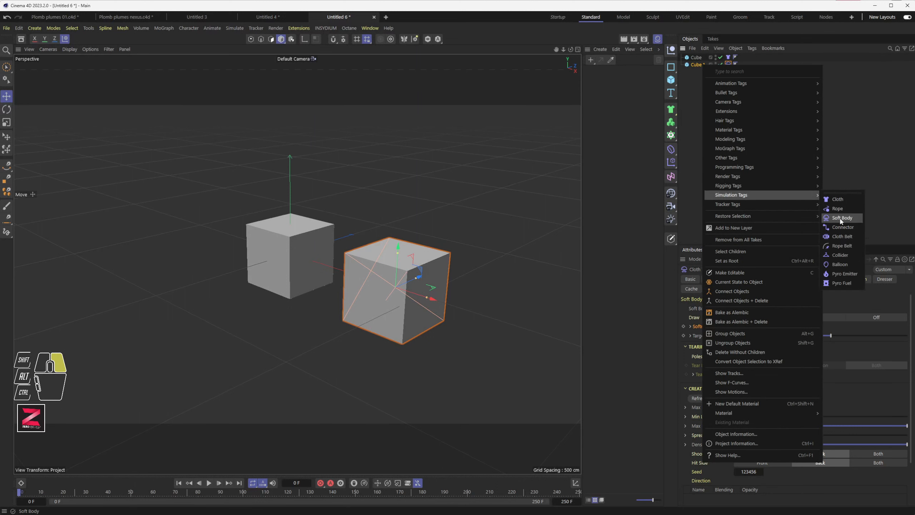
{"action": "left_click", "coordinate": [843, 266]}
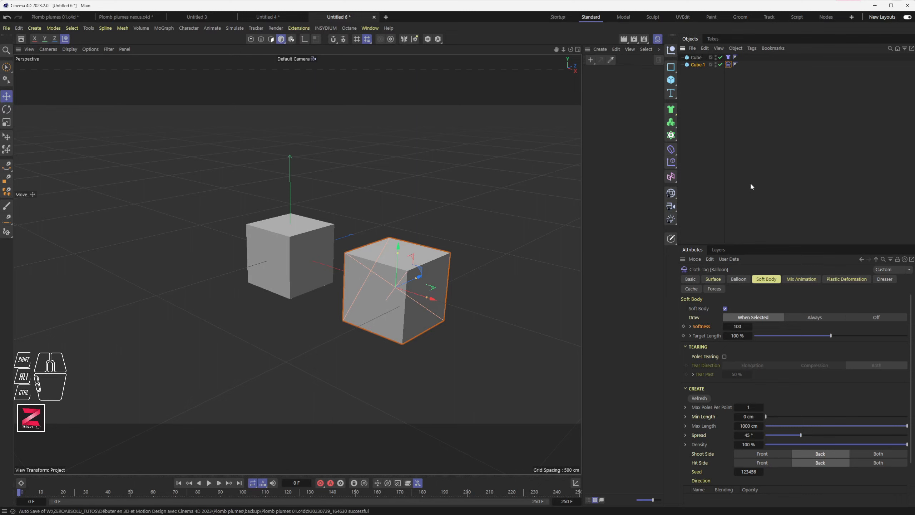
- Create a new project and add a plane and a cube to it
{"action": "left_click", "coordinate": [385, 17]}
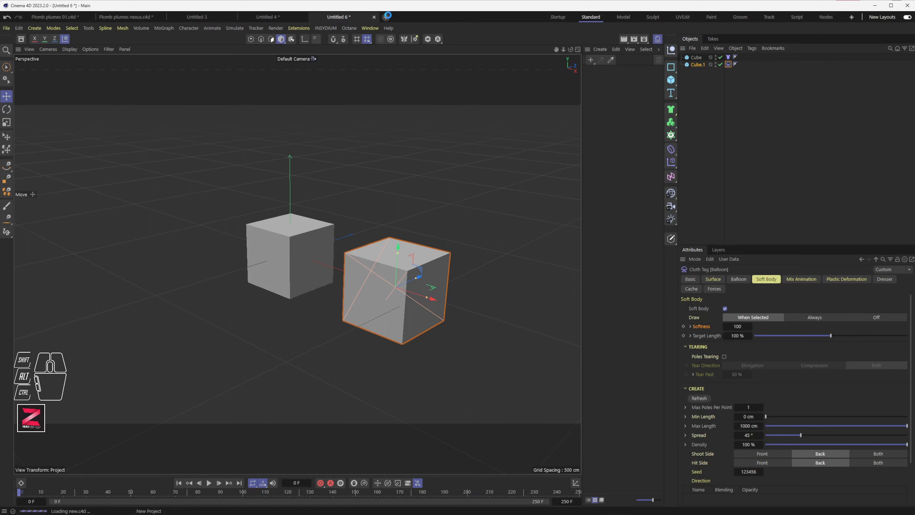
{"action": "left_click_drag", "start_coordinate": [671, 80], "coordinate": [714, 96]}
{"action": "left_click", "coordinate": [671, 79]}
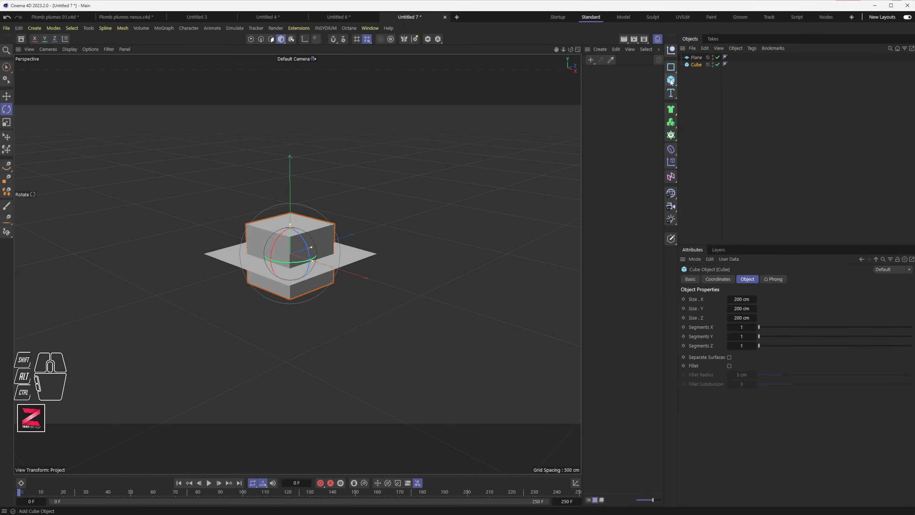
- Set the cube's size to 35 cm in X, 19 cm in Y and 30 cm in Z
{"action": "left_click", "coordinate": [741, 299]}
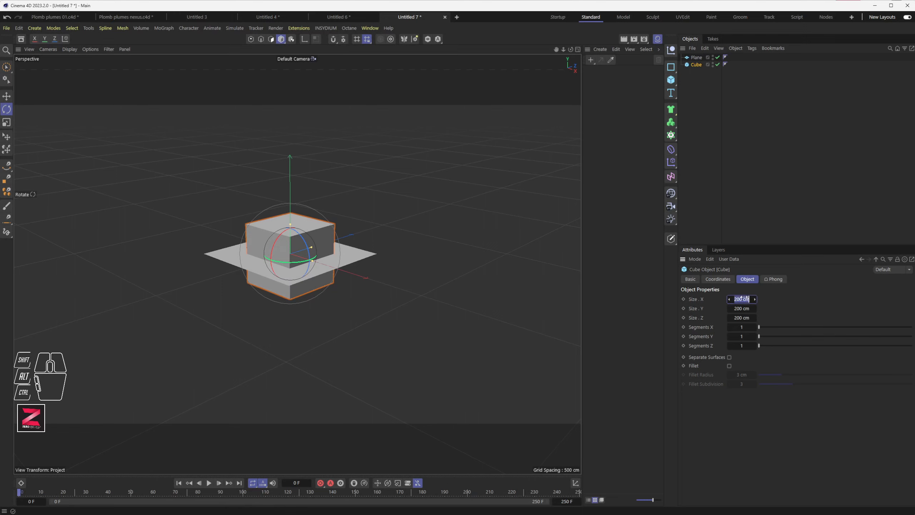
{"action": "type", "text": "35"}
{"action": "key", "text": "Tab"}
{"action": "type", "text": "19"}
{"action": "key", "text": "Tab"}
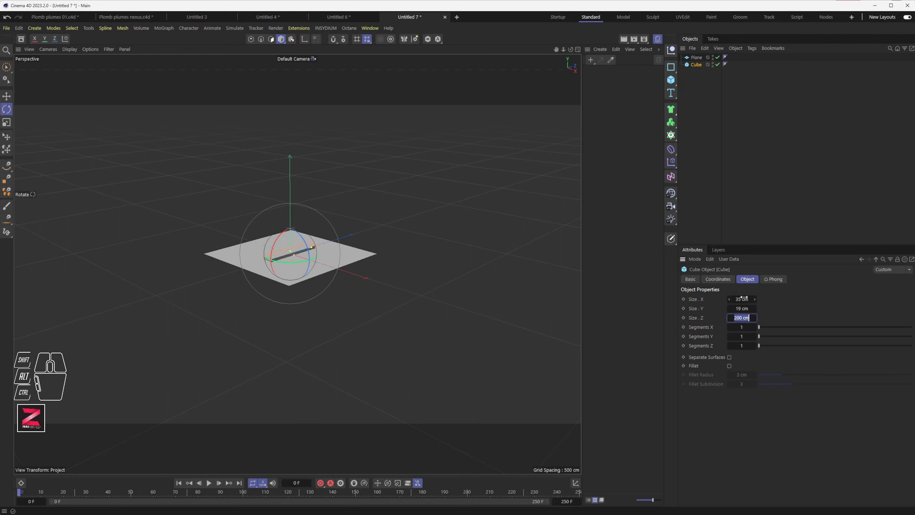
{"action": "type", "text": "30"}
{"action": "key", "text": "Tab"}
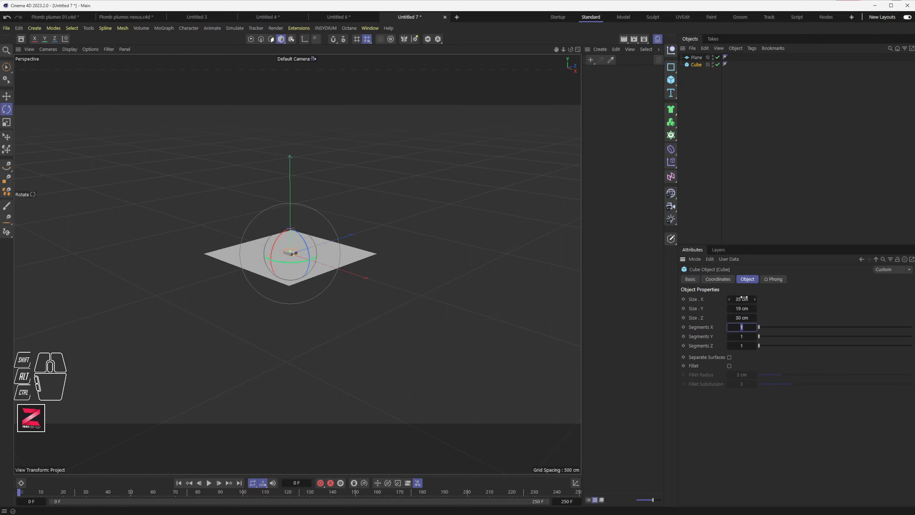
- Raise the cube along the Y axis so it sits above the plane, undoing any accidental height change
{"action": "scroll", "coordinate": [290, 256], "scroll_direction": "up", "scroll_amount": 10}
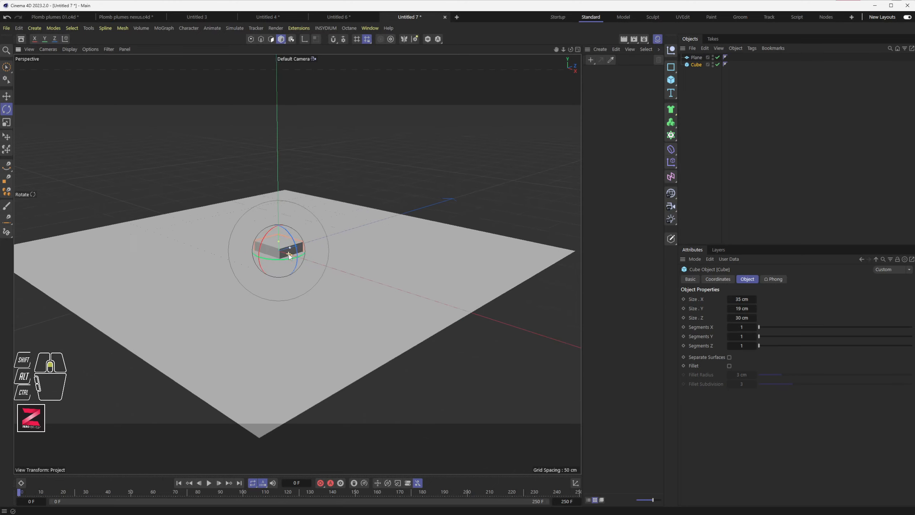
{"action": "scroll", "coordinate": [289, 256], "scroll_direction": "up", "scroll_amount": 3}
{"action": "key", "text": "r"}
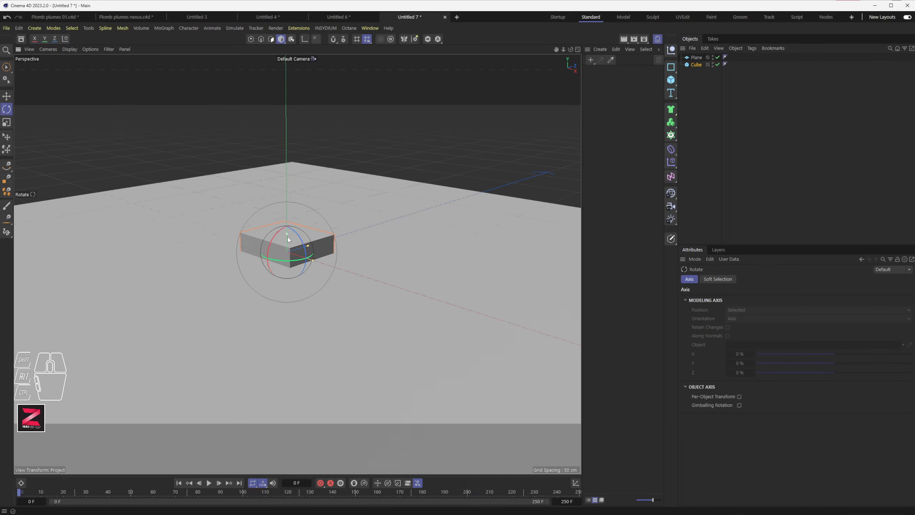
{"action": "key", "text": "e"}
{"action": "left_click_drag", "start_coordinate": [288, 235], "coordinate": [287, 165]}
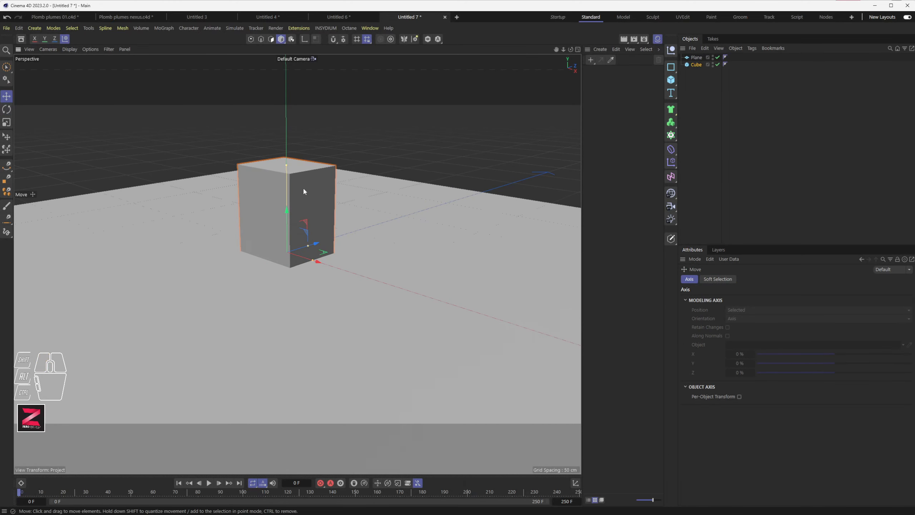
{"action": "key", "text": "ctrl+z"}
{"action": "left_click_drag", "start_coordinate": [286, 216], "coordinate": [274, 177]}
- Duplicate the cube along the X axis and place the copy below the original in the object list
{"action": "left_click_drag", "start_coordinate": [292, 245], "coordinate": [342, 247], "text": "alt"}
{"action": "left_click_drag", "start_coordinate": [305, 218], "coordinate": [374, 236]}
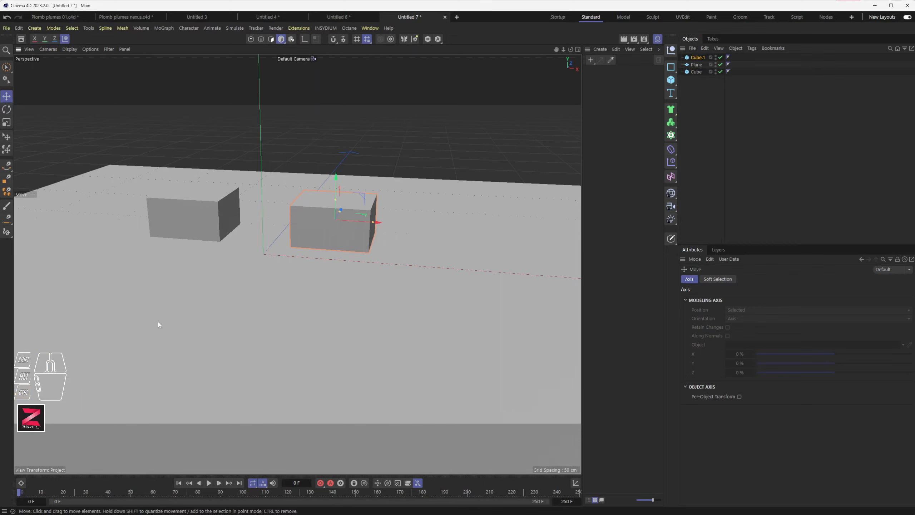
{"action": "left_click_drag", "start_coordinate": [697, 57], "coordinate": [705, 92]}
- Rename the original cube Plomb and its duplicate Polystyrene in the object list
{"action": "double_click", "coordinate": [698, 66]}
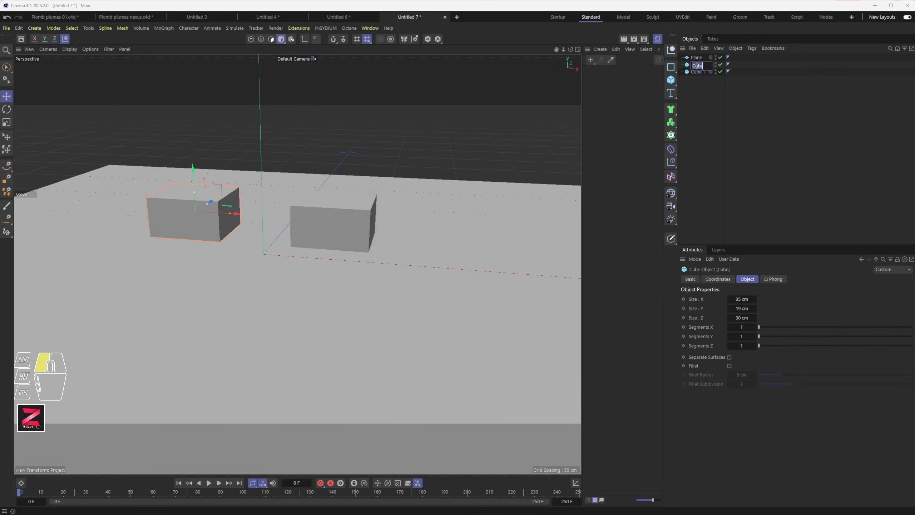
{"action": "type", "text": "Plomb"}
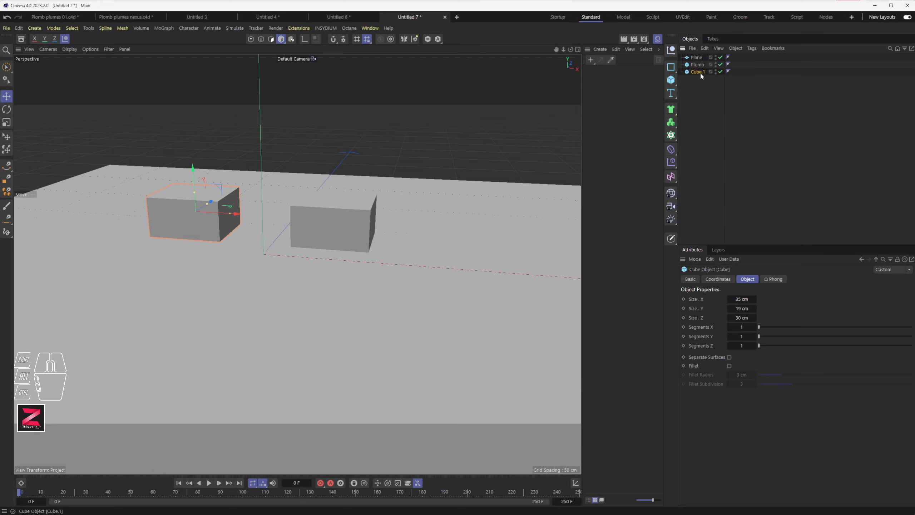
{"action": "double_click", "coordinate": [701, 72]}
{"action": "type", "text": "P"}
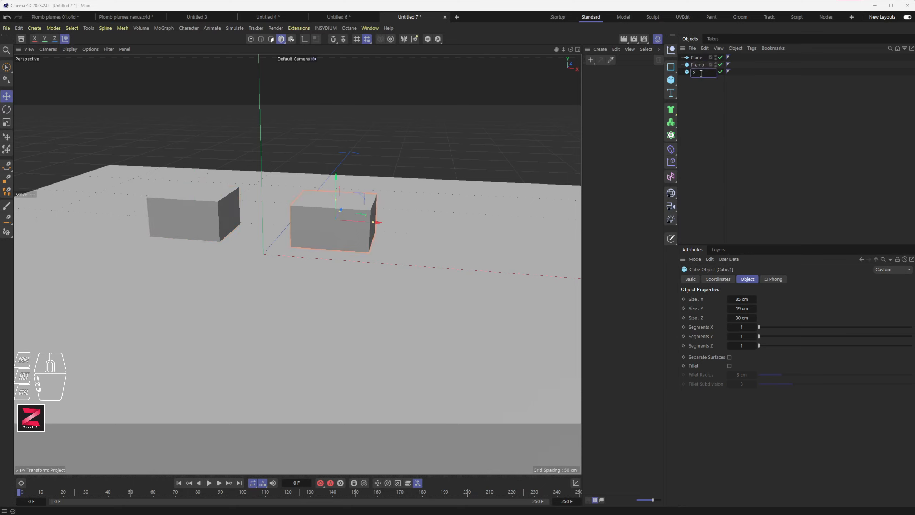
{"action": "type", "text": "olystyrne"}
{"action": "key", "text": "Return"}
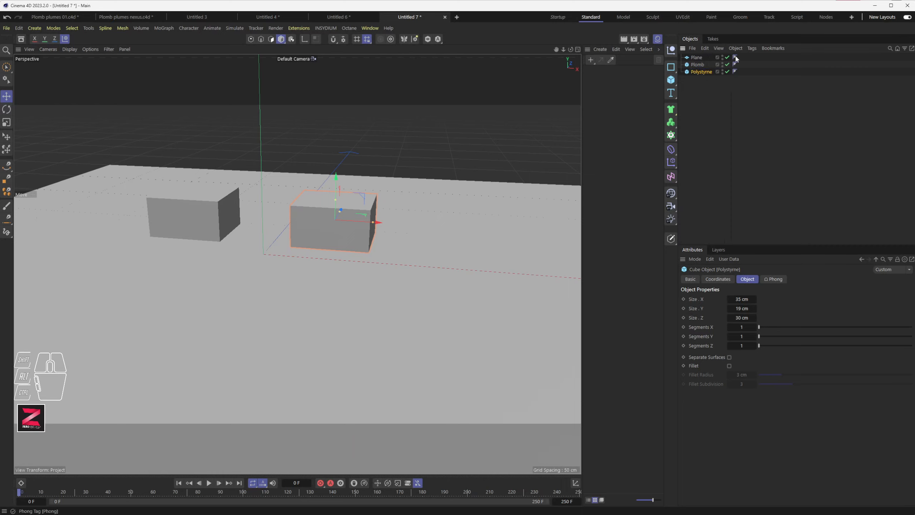
{"action": "left_click_drag", "start_coordinate": [731, 80], "coordinate": [738, 82]}
{"action": "double_click", "coordinate": [707, 72]}
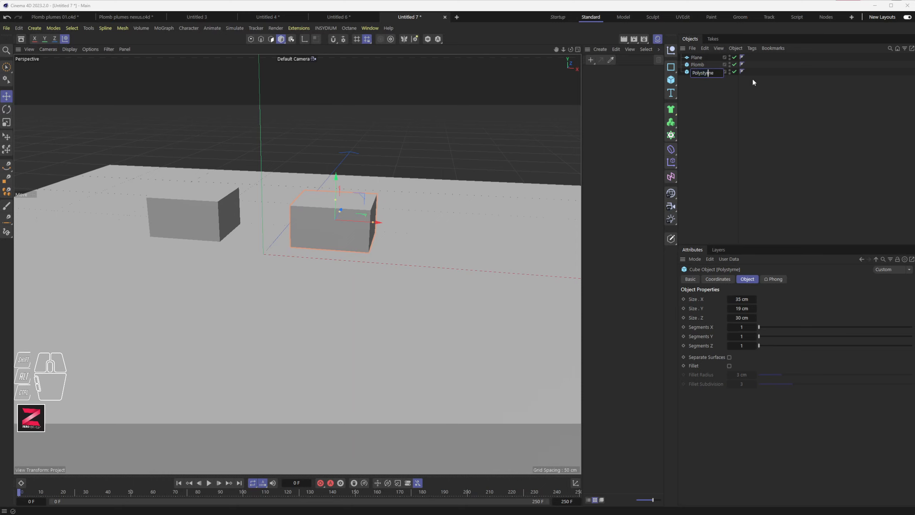
{"action": "type", "text": "e"}
{"action": "key", "text": "Return"}
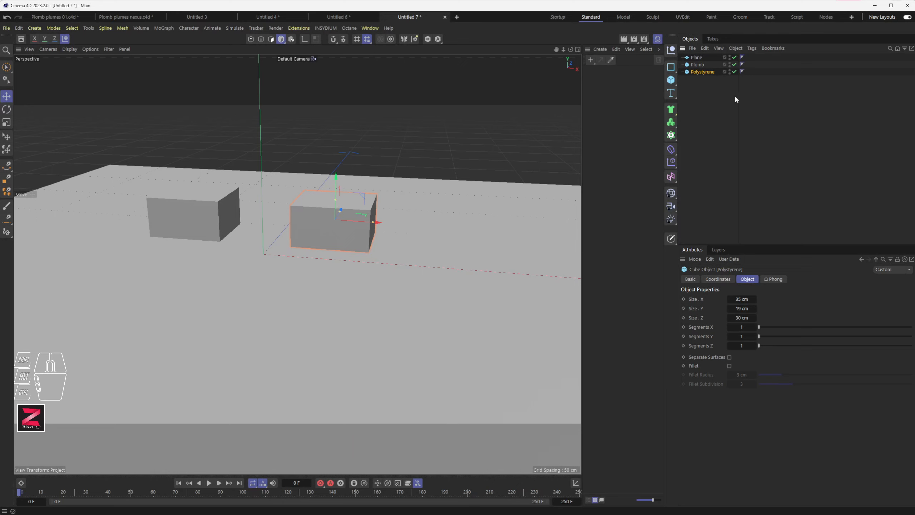
- Raise the Plomb and Polystyrene boxes together and set their Y position to 80 cm
{"action": "left_click", "coordinate": [202, 213], "text": "shift"}
{"action": "left_click_drag", "start_coordinate": [263, 173], "coordinate": [256, 64]}
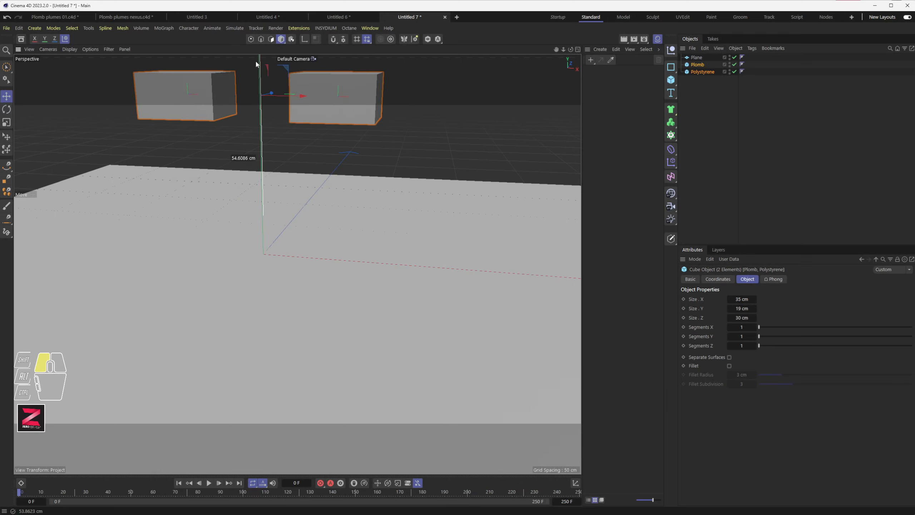
{"action": "left_click", "coordinate": [723, 280]}
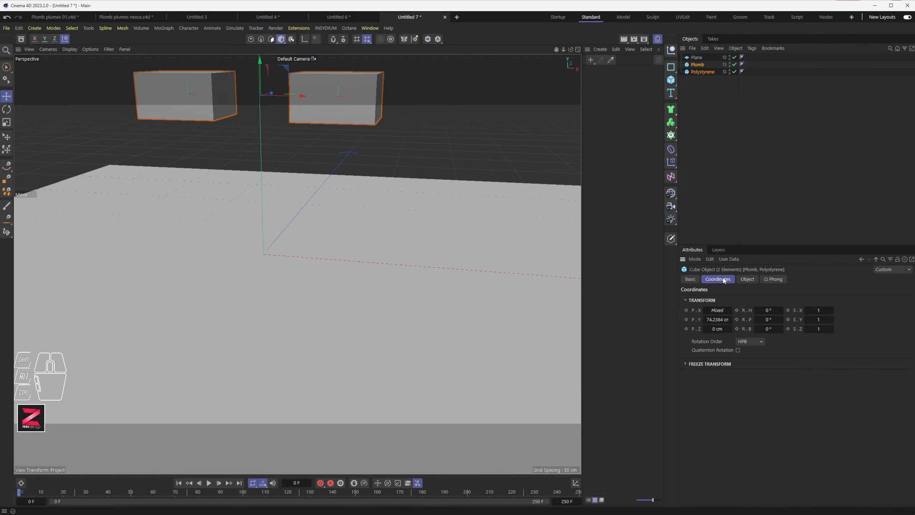
{"action": "left_click", "coordinate": [721, 319]}
{"action": "type", "text": "80"}
{"action": "key", "text": "Return"}
{"action": "left_click_drag", "start_coordinate": [449, 272], "coordinate": [445, 243], "text": "alt"}
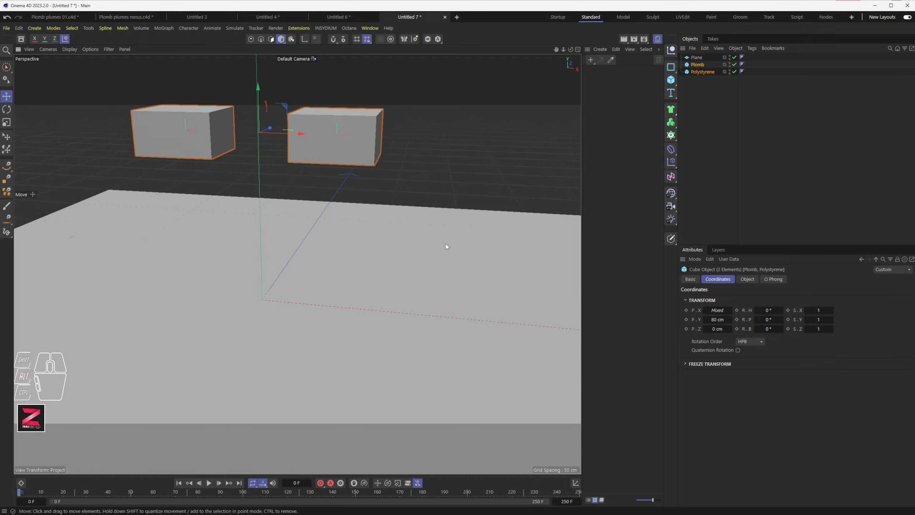
- Add a Collider simulation tag to the plane
{"action": "left_click", "coordinate": [440, 246]}
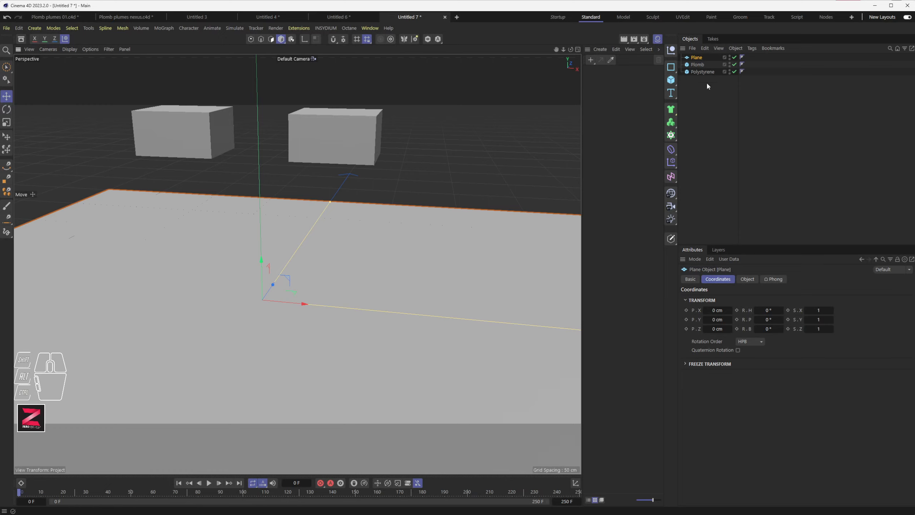
{"action": "right_click", "coordinate": [694, 58]}
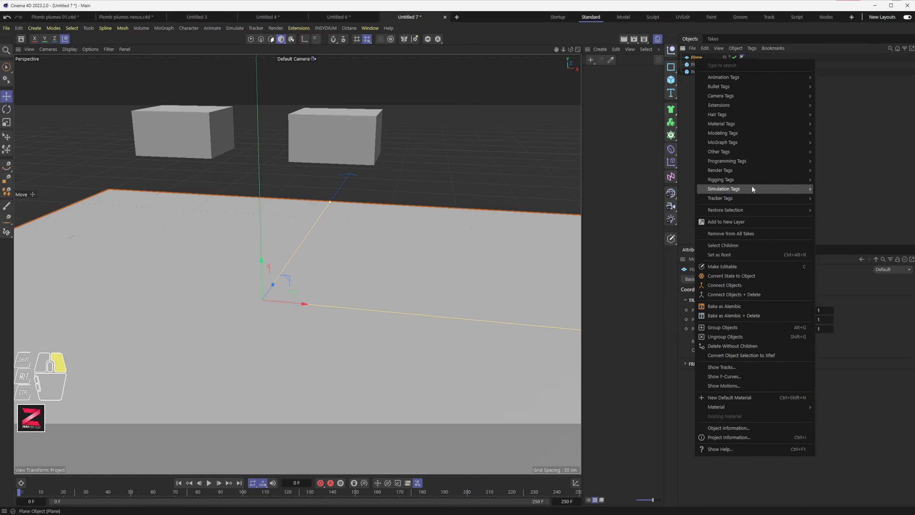
{"action": "mouse_move", "coordinate": [752, 188]}
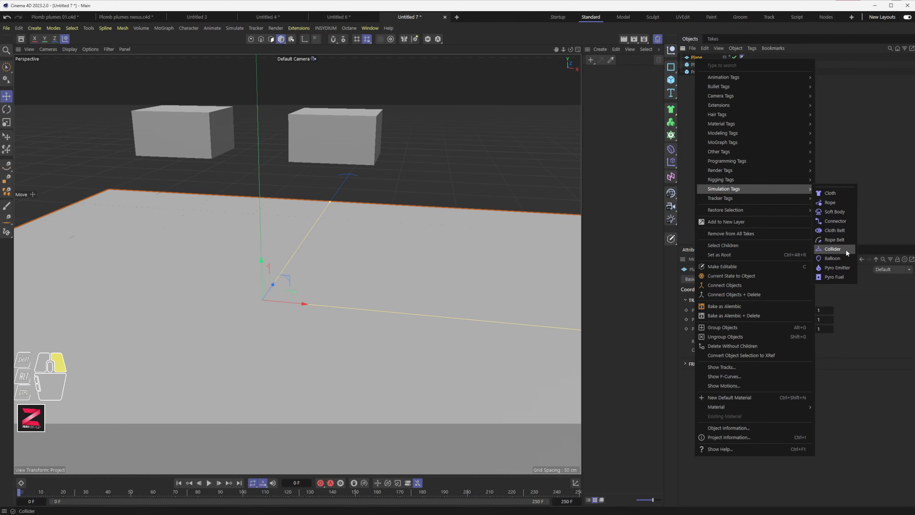
{"action": "left_click", "coordinate": [833, 249]}
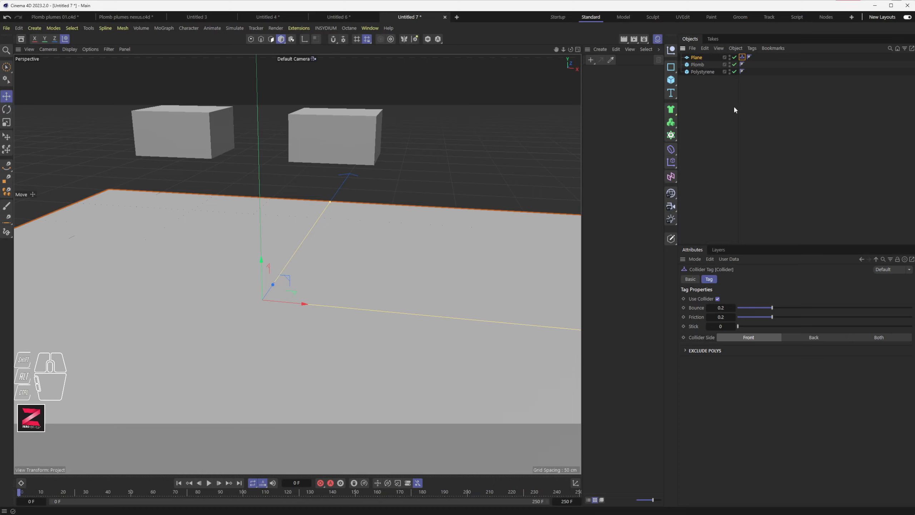
- Open the project's simulation settings and examine the scene options, including gravity
{"action": "key", "text": "ctrl+d"}
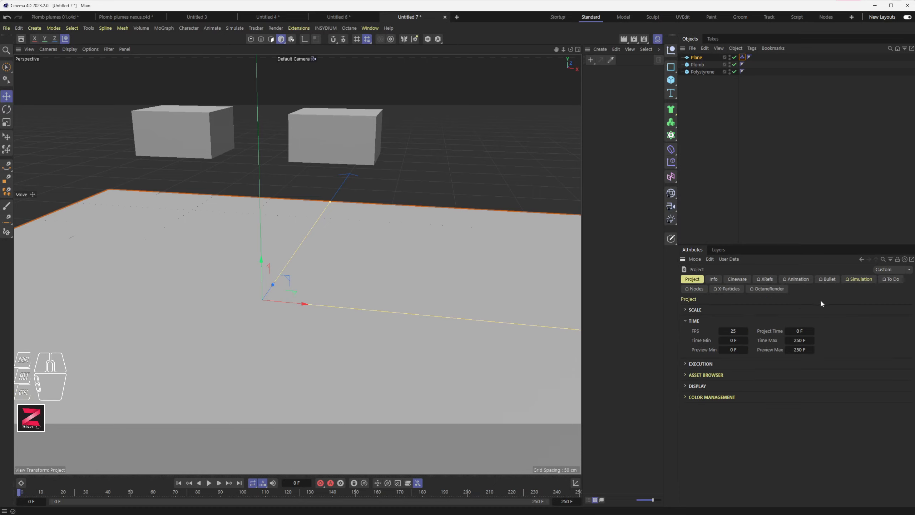
{"action": "left_click", "coordinate": [859, 280]}
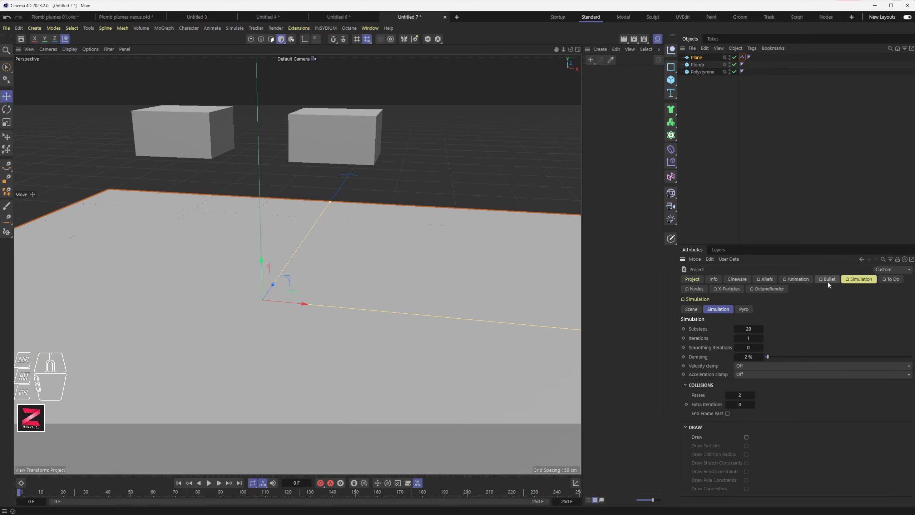
{"action": "left_click", "coordinate": [18, 28]}
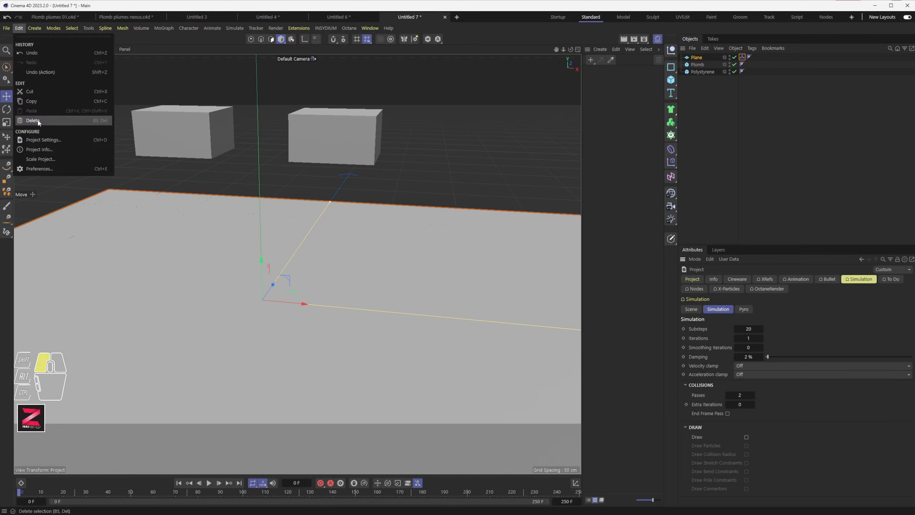
{"action": "left_click", "coordinate": [857, 273]}
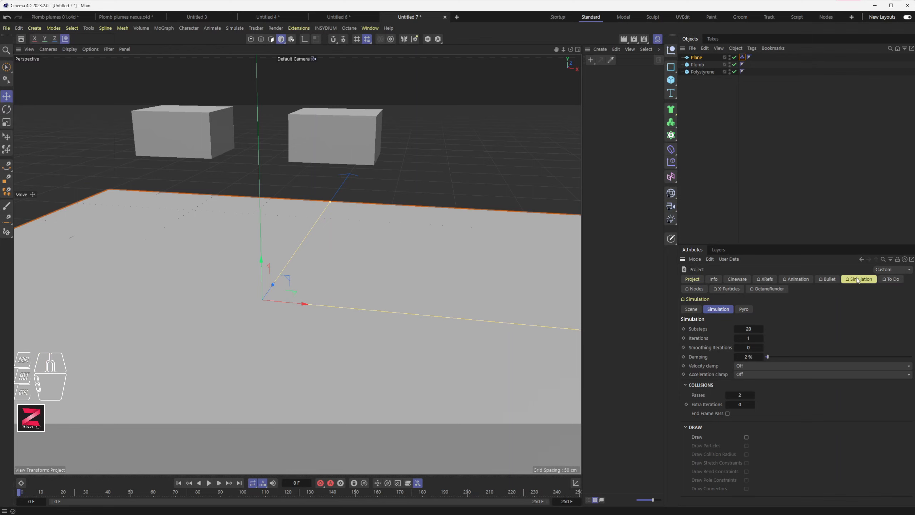
{"action": "left_click", "coordinate": [691, 309]}
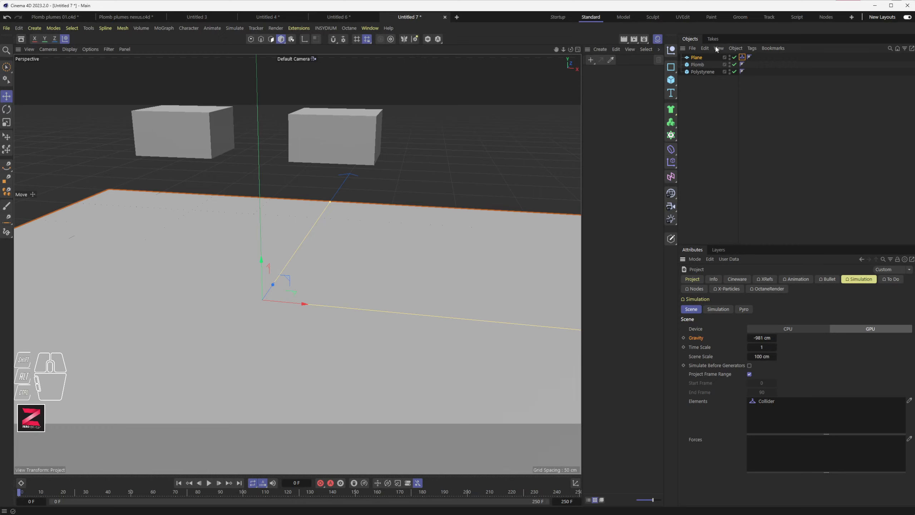
- Add a Soft Body tag to the Plomb box and show the tag's surface settings
{"action": "left_click", "coordinate": [704, 64]}
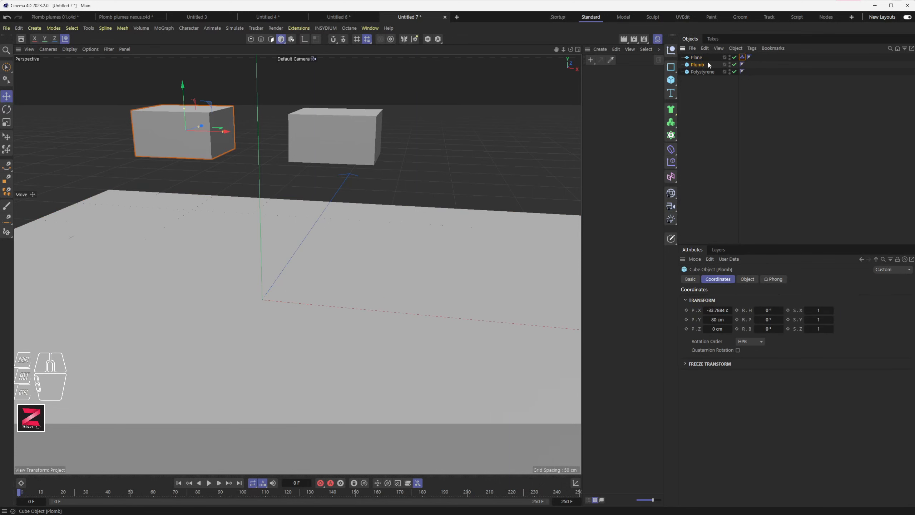
{"action": "right_click", "coordinate": [694, 65]}
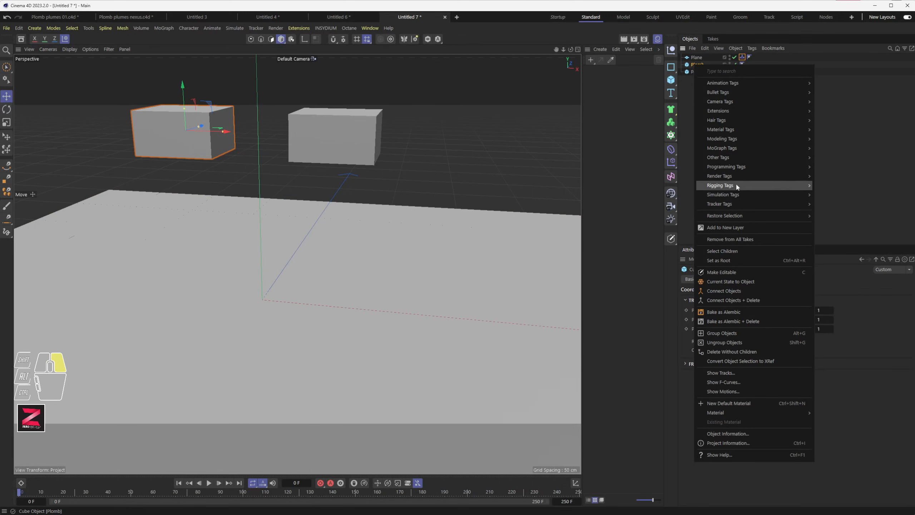
{"action": "mouse_move", "coordinate": [740, 195]}
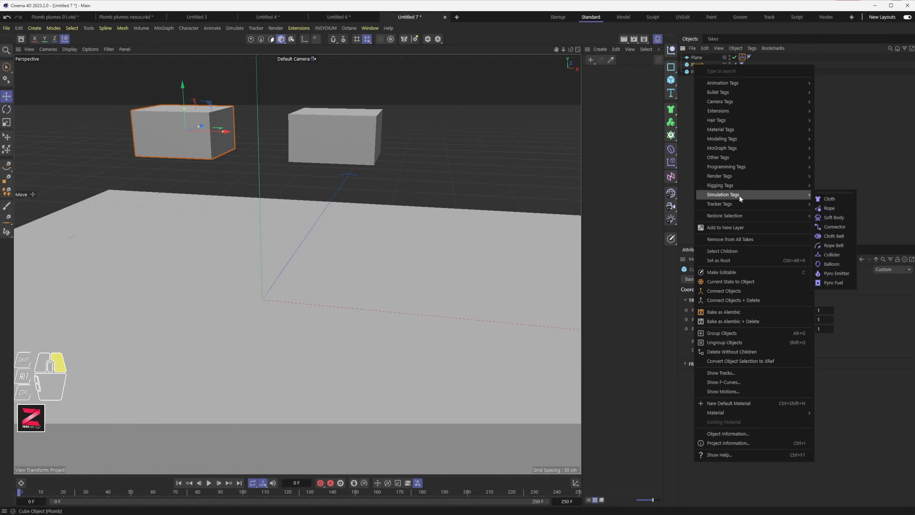
{"action": "left_click", "coordinate": [835, 218]}
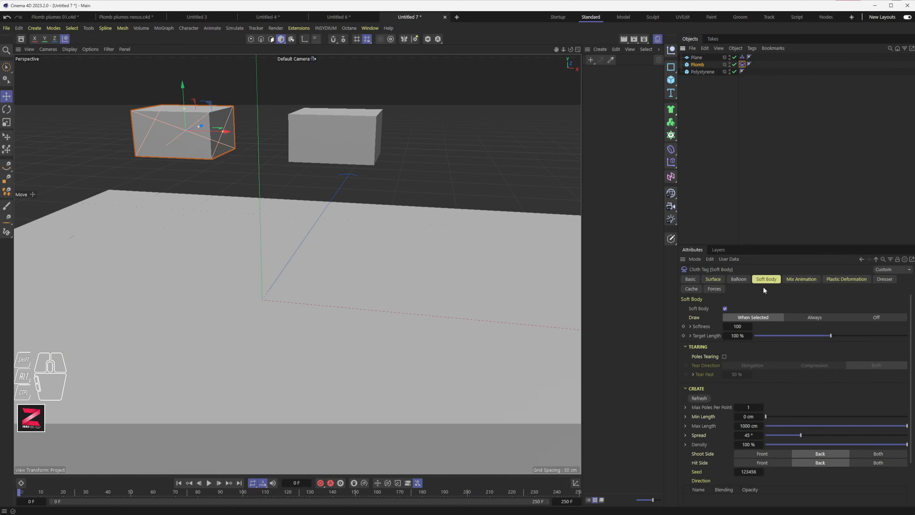
{"action": "left_click", "coordinate": [719, 283]}
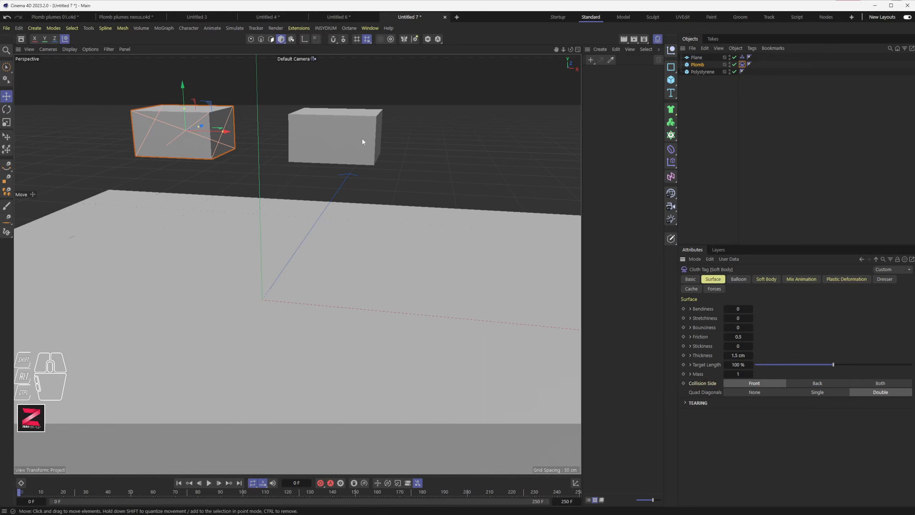
- Add a Soft Body tag to the Polystyrene box
{"action": "left_click", "coordinate": [341, 132]}
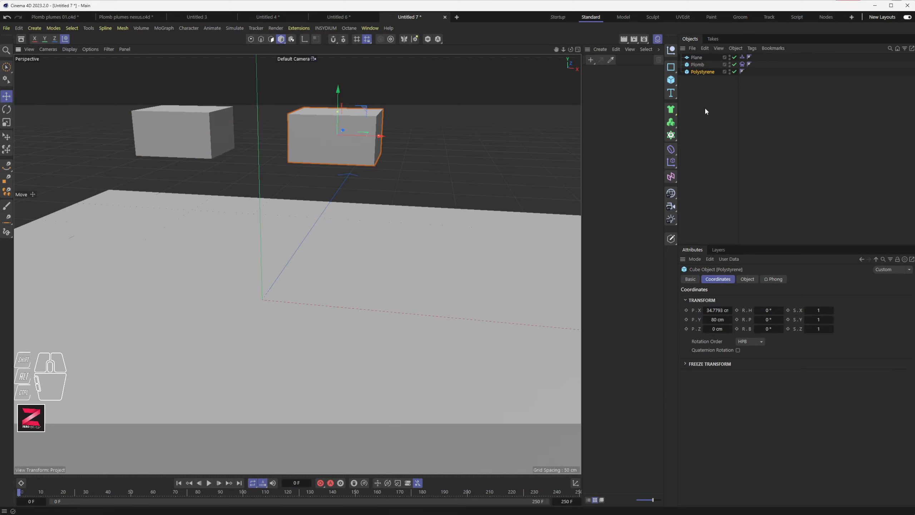
{"action": "right_click", "coordinate": [700, 70]}
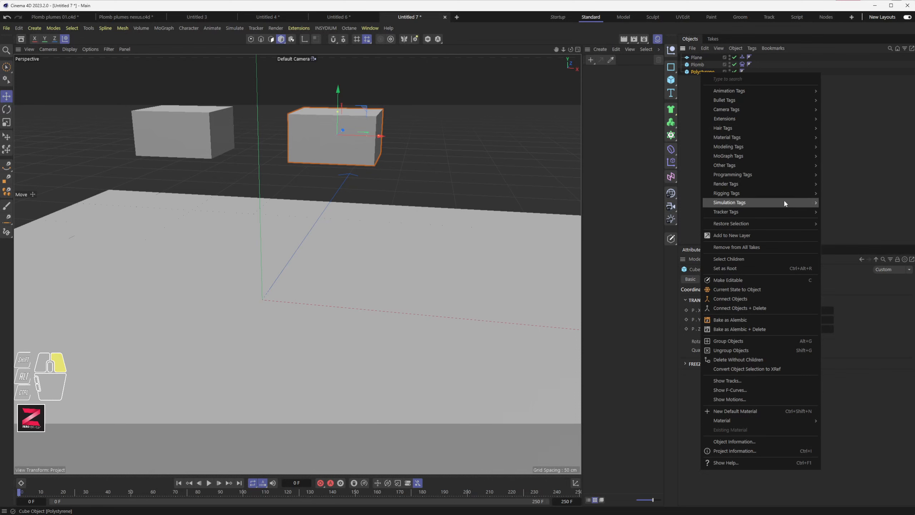
{"action": "mouse_move", "coordinate": [784, 202]}
{"action": "right_click_drag", "start_coordinate": [840, 225], "coordinate": [842, 226]}
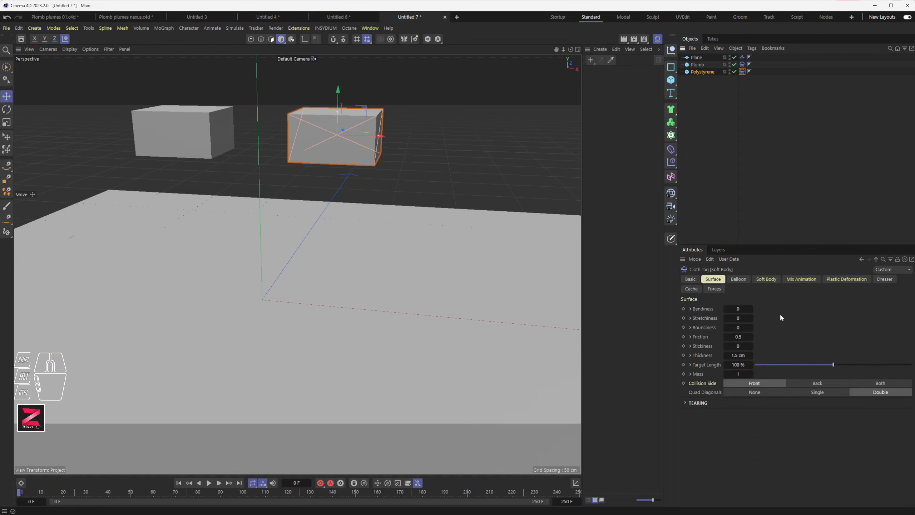
- Play the simulation from the first frame to watch both boxes fall onto the plane, and stop it
{"action": "left_click", "coordinate": [209, 484]}
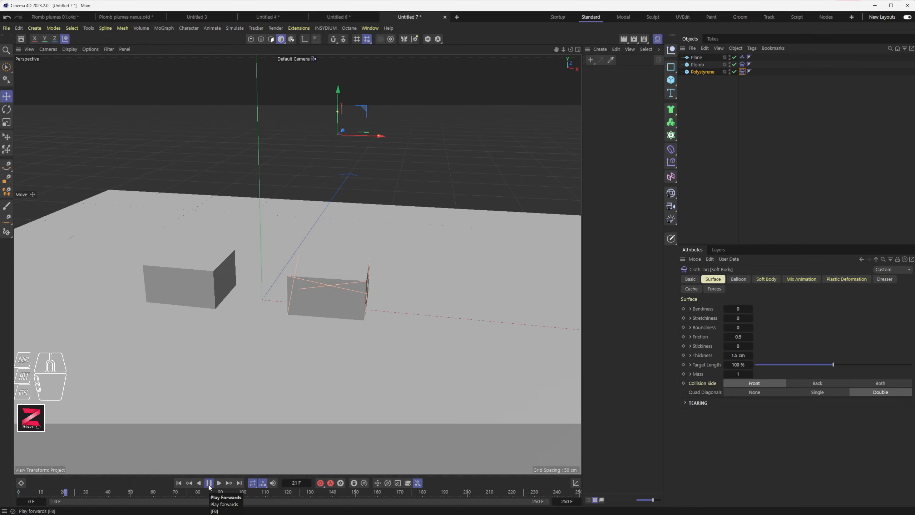
{"action": "left_click", "coordinate": [178, 483]}
{"action": "left_click", "coordinate": [209, 483]}
{"action": "left_click", "coordinate": [209, 483]}
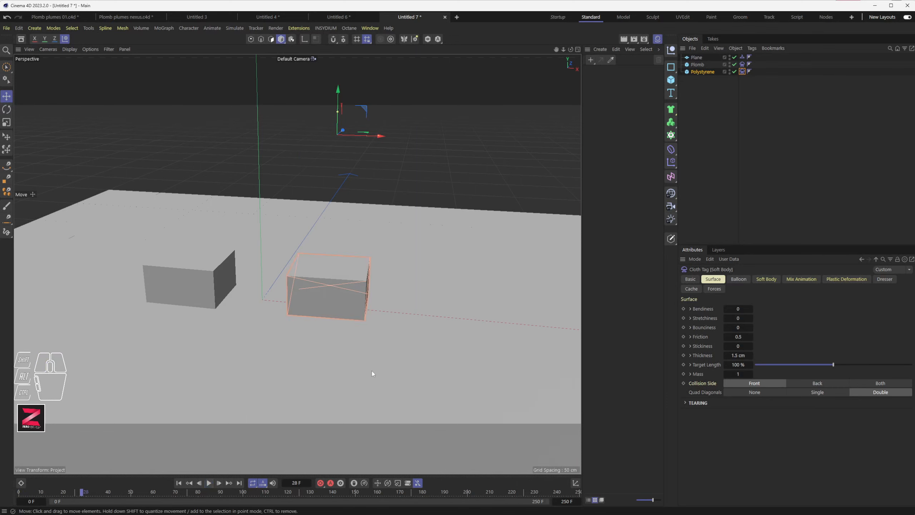
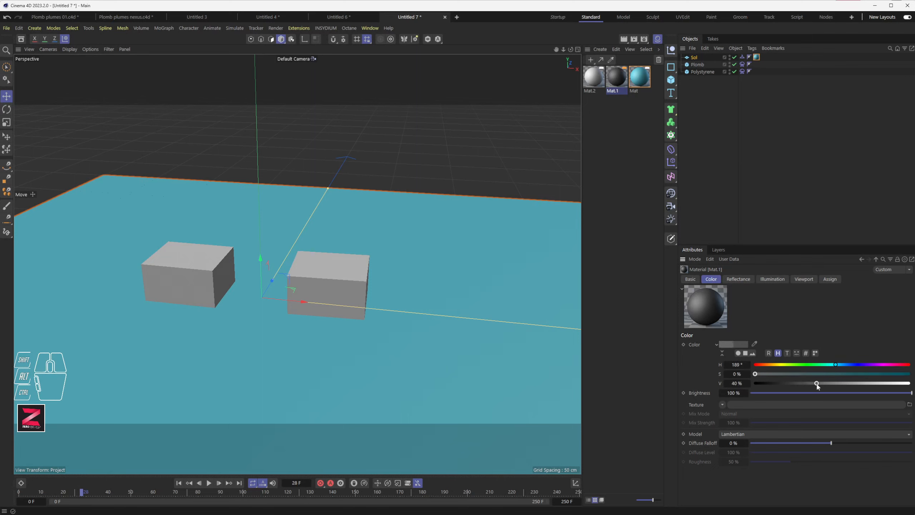
- Apply the dark grey Mat.1 to the Plomb box and the light Mat.2 to the Polystyrene box
{"action": "left_click_drag", "start_coordinate": [614, 85], "coordinate": [708, 66]}
{"action": "left_click_drag", "start_coordinate": [588, 82], "coordinate": [699, 74]}
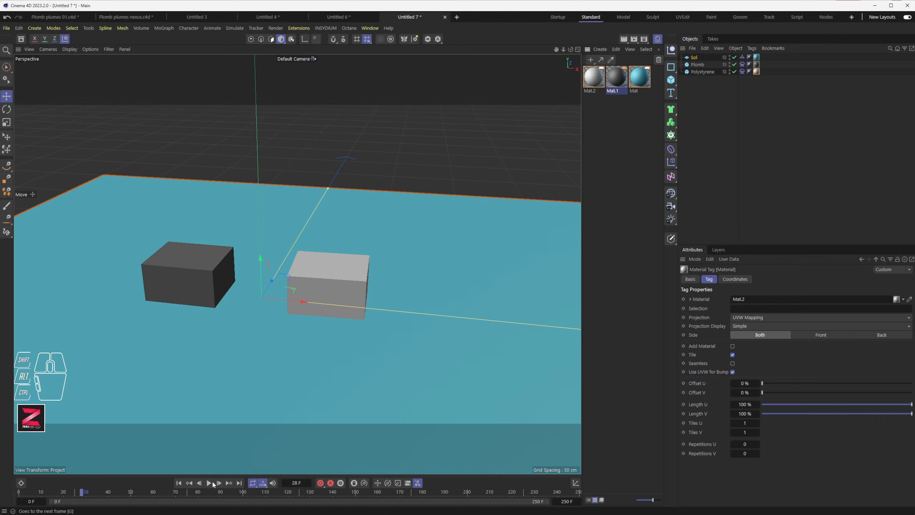
- Replay the simulation from the start with the coloured boxes, and stop it after they land
{"action": "left_click", "coordinate": [179, 485]}
{"action": "left_click", "coordinate": [211, 485]}
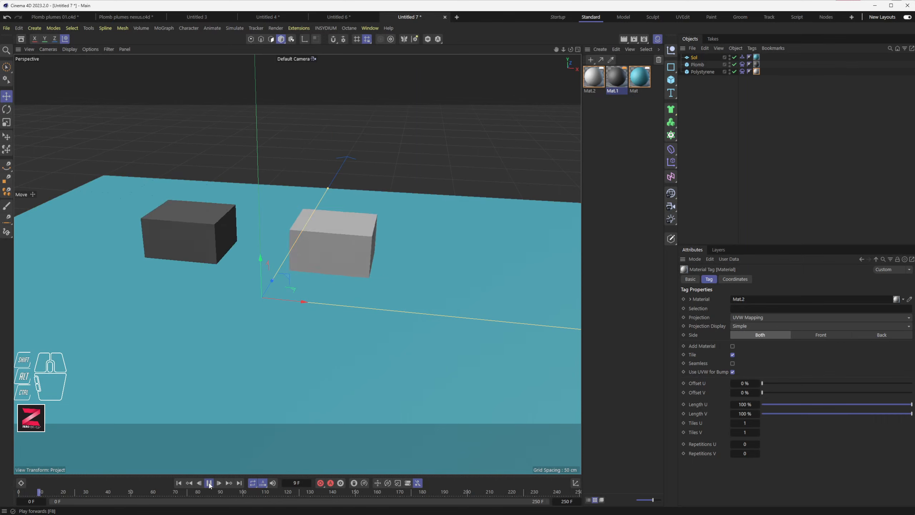
{"action": "left_click", "coordinate": [210, 483]}
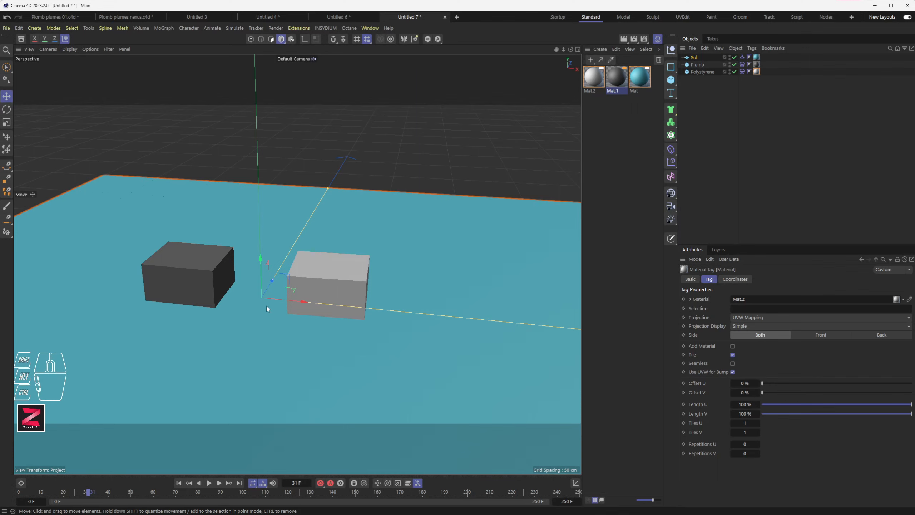
- Reopen the project settings and check the simulation damping options and the project's frame rate and time range
{"action": "left_click", "coordinate": [17, 30]}
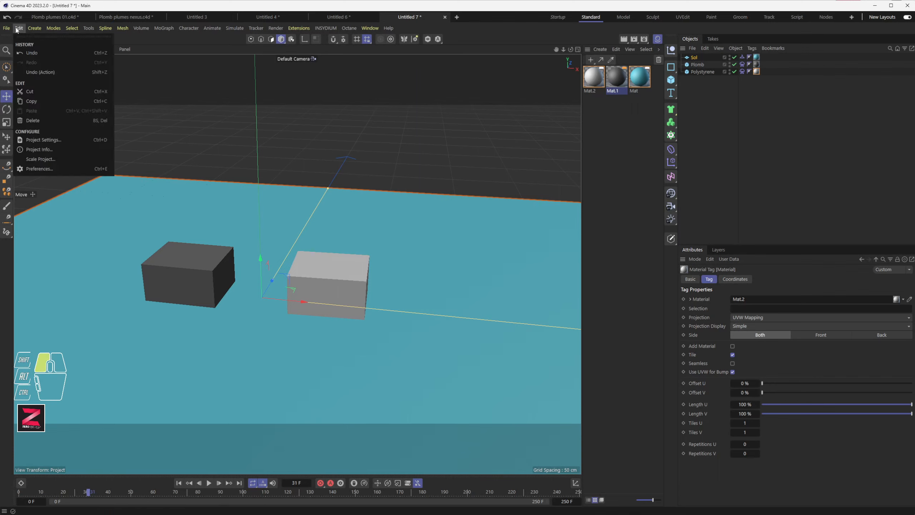
{"action": "left_click", "coordinate": [48, 140]}
{"action": "left_click", "coordinate": [859, 279]}
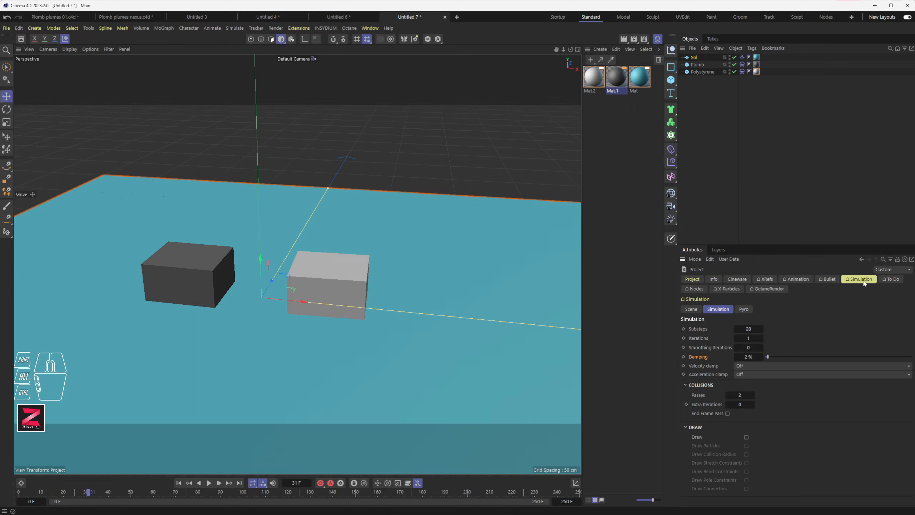
{"action": "left_click", "coordinate": [695, 279]}
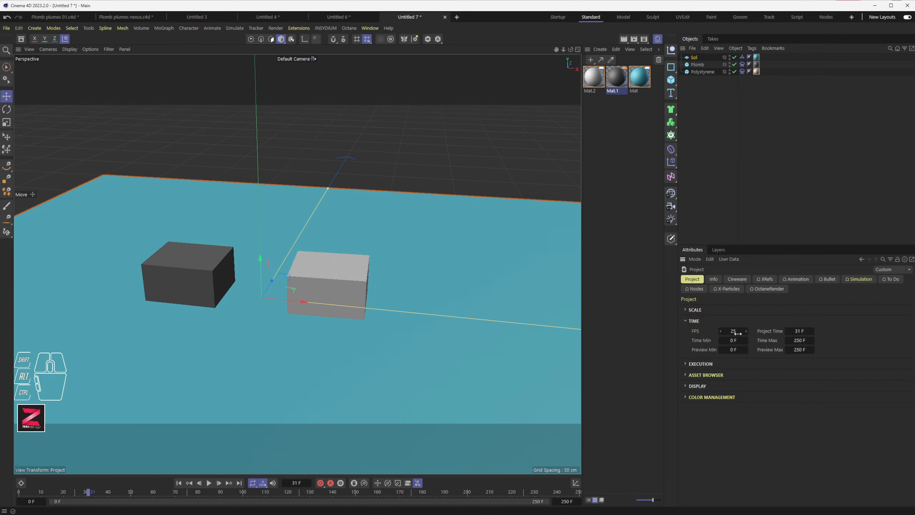
- Check the simulation substeps in the project settings and set the project's frame rate to 50 FPS
{"action": "left_click", "coordinate": [735, 332]}
{"action": "left_click", "coordinate": [854, 280]}
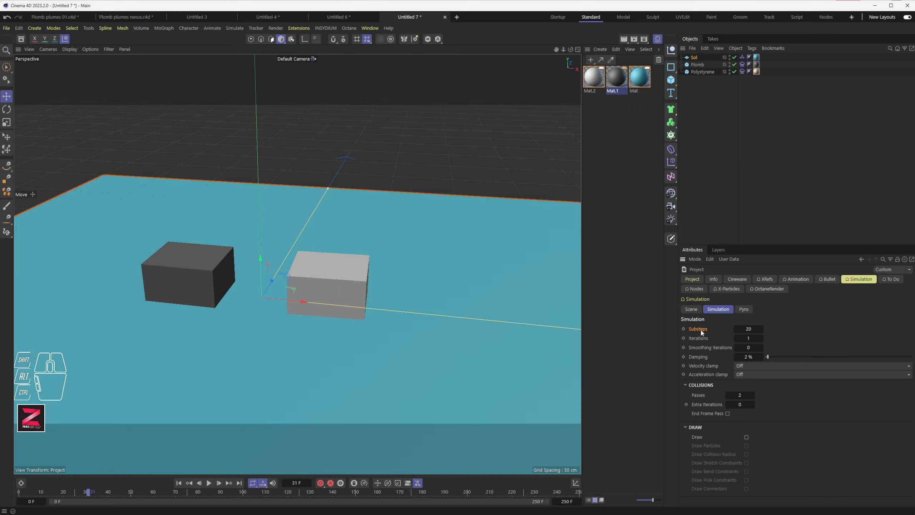
{"action": "left_click", "coordinate": [694, 280]}
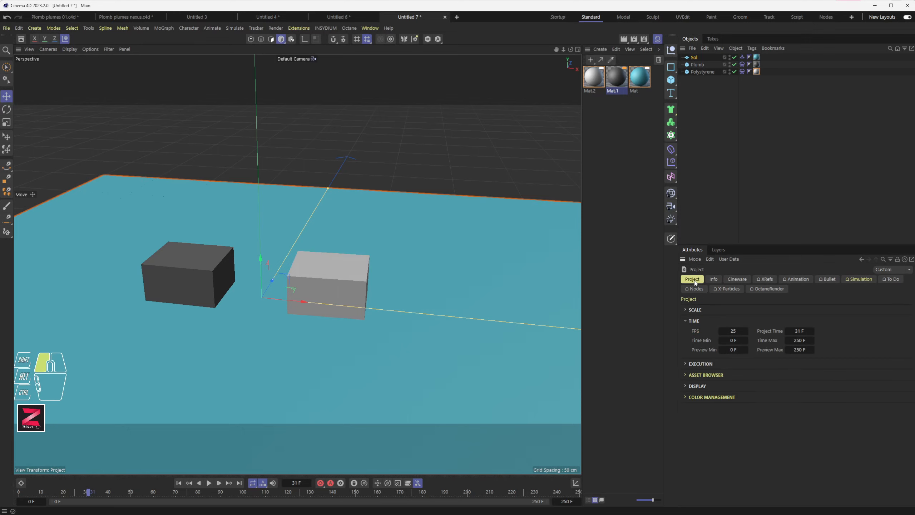
{"action": "left_click", "coordinate": [733, 331]}
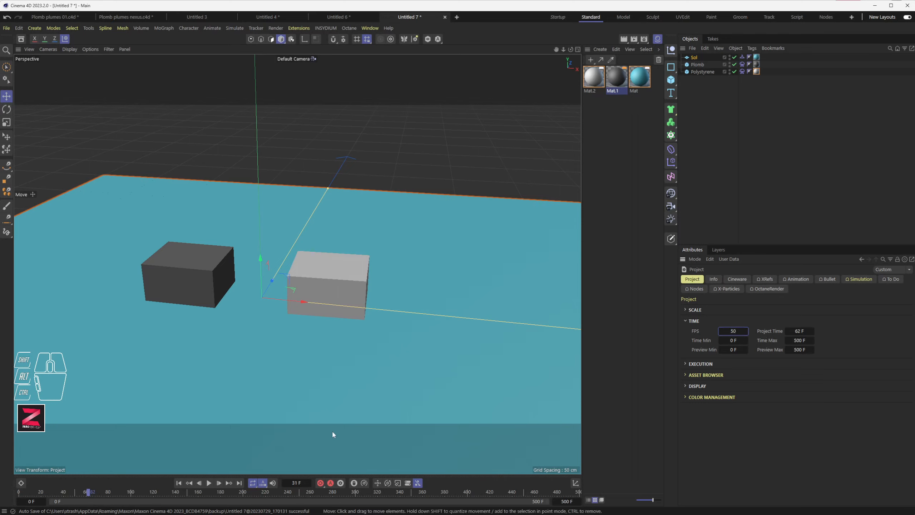
- Replay the simulation from the first frame several times at 50 FPS, viewing the landing from a lower angle, and stop it
{"action": "left_click", "coordinate": [179, 483]}
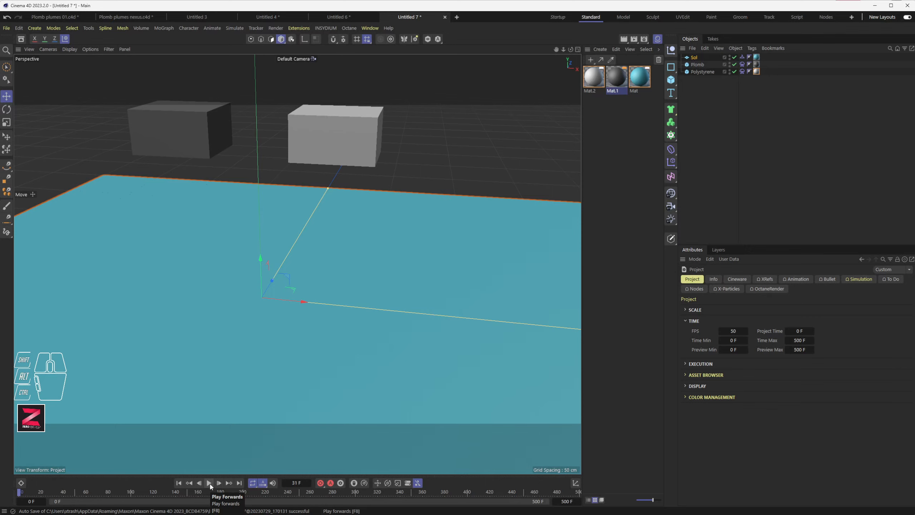
{"action": "left_click", "coordinate": [210, 484]}
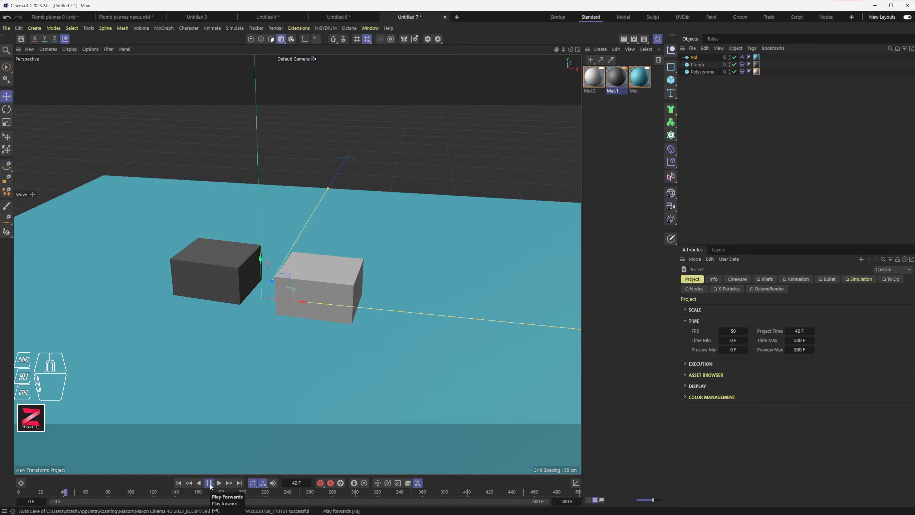
{"action": "left_click", "coordinate": [210, 483]}
{"action": "left_click", "coordinate": [179, 483]}
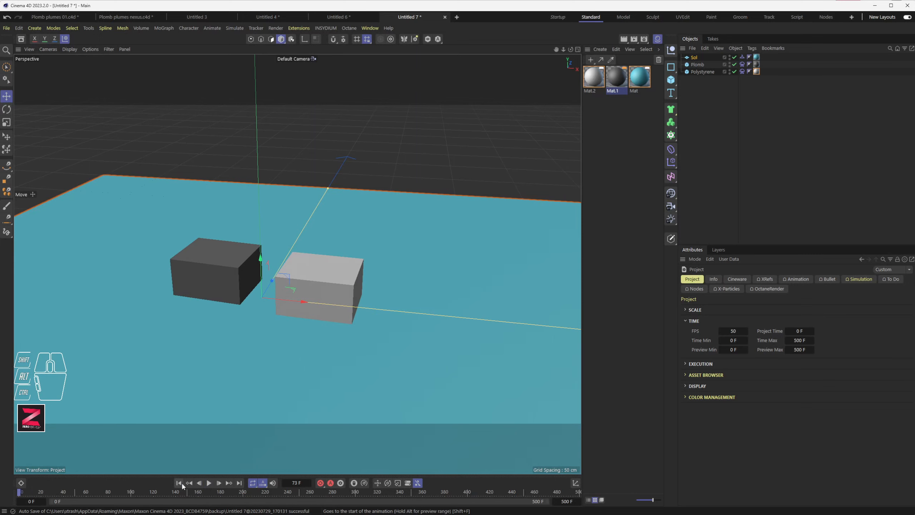
{"action": "left_click", "coordinate": [209, 483]}
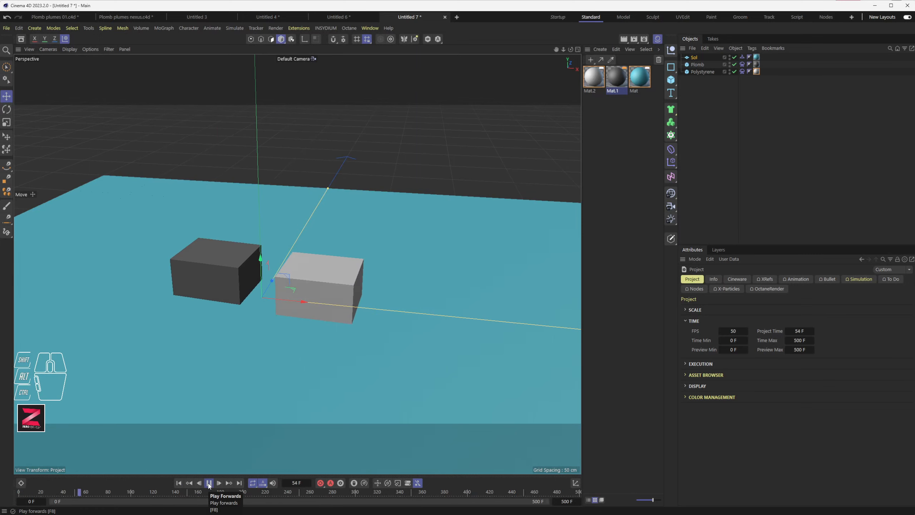
{"action": "left_click_drag", "start_coordinate": [278, 440], "coordinate": [300, 409], "text": "alt"}
{"action": "left_click", "coordinate": [179, 482]}
{"action": "left_click", "coordinate": [179, 483]}
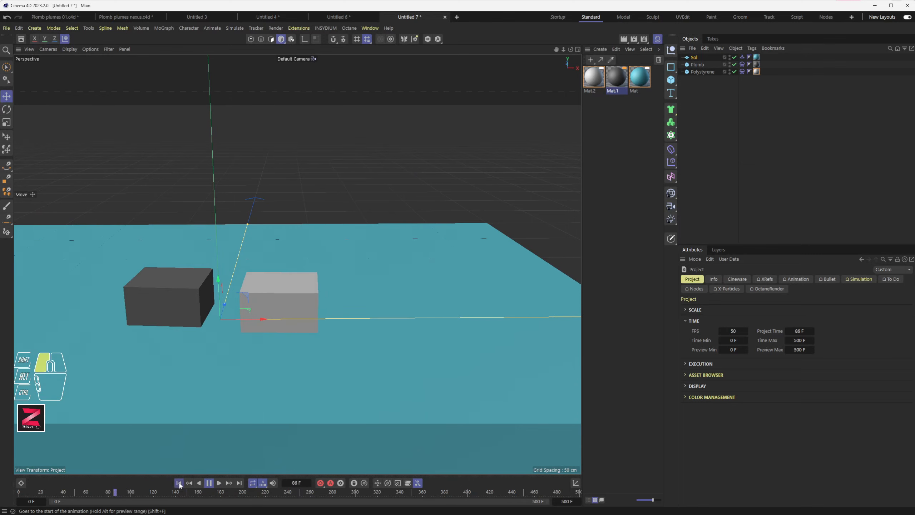
{"action": "left_click", "coordinate": [180, 482]}
{"action": "left_click", "coordinate": [209, 483]}
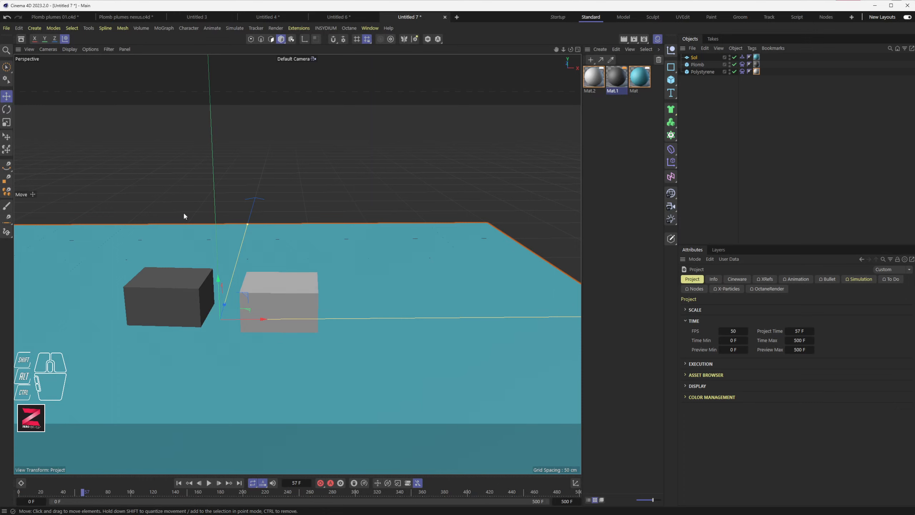
- Set the viewport display to Gouraud Shading (Lines) to show the mesh edges on the plane and boxes
{"action": "left_click", "coordinate": [70, 49]}
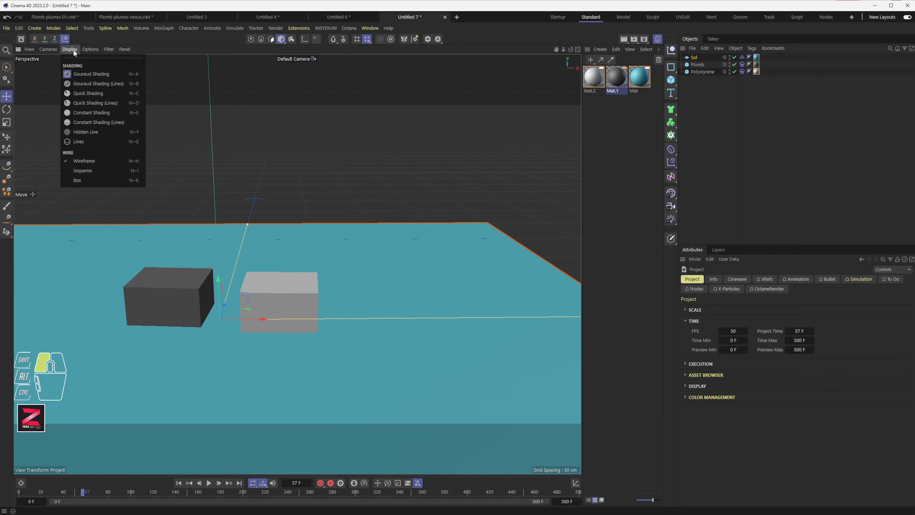
{"action": "left_click", "coordinate": [80, 84]}
{"action": "left_click_drag", "start_coordinate": [266, 337], "coordinate": [258, 352], "text": "alt"}
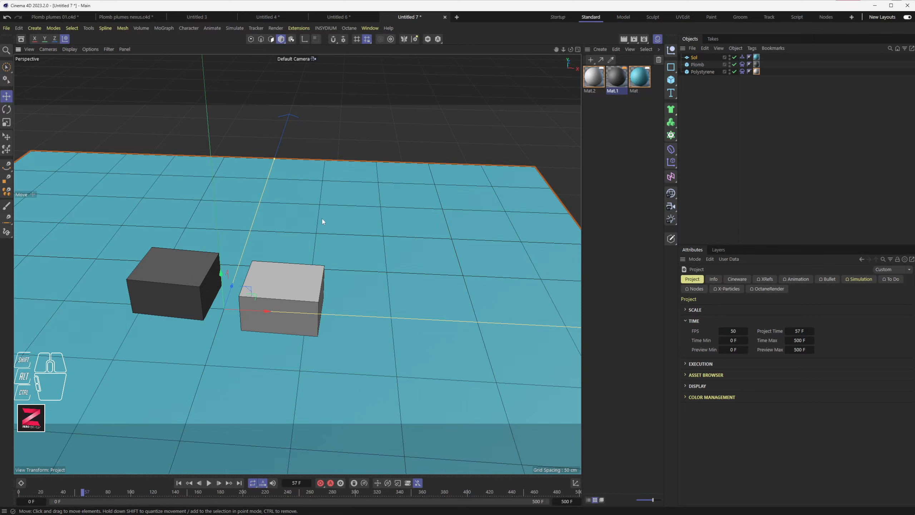
- Open the Sol plane's object properties and check its width and height segments
{"action": "left_click", "coordinate": [694, 58]}
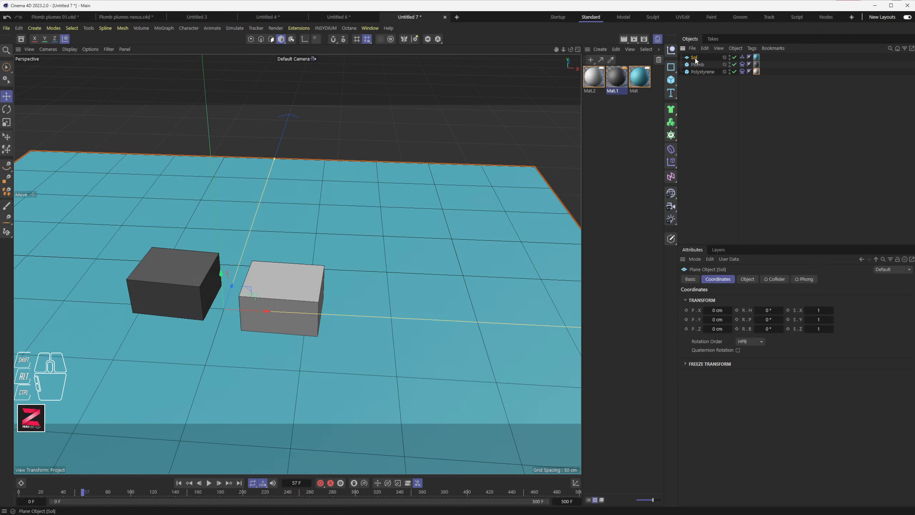
{"action": "left_click", "coordinate": [748, 280]}
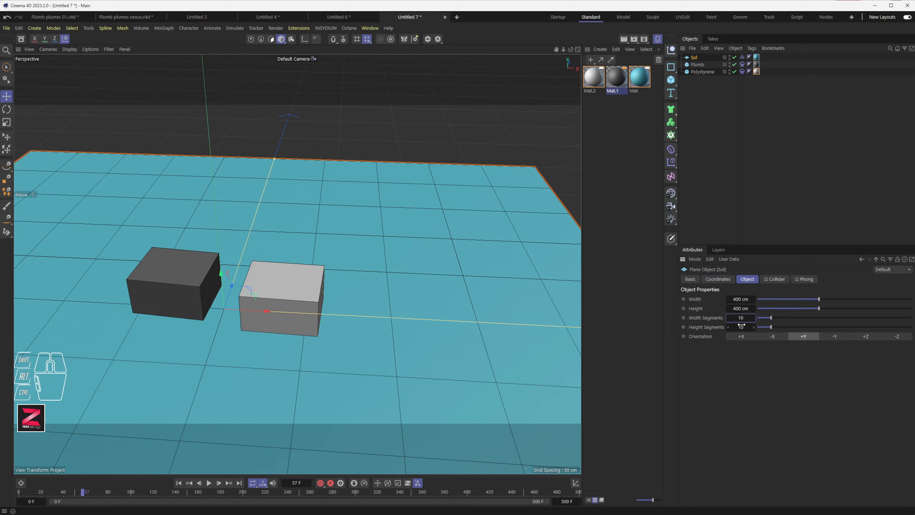
{"action": "left_click", "coordinate": [742, 328]}
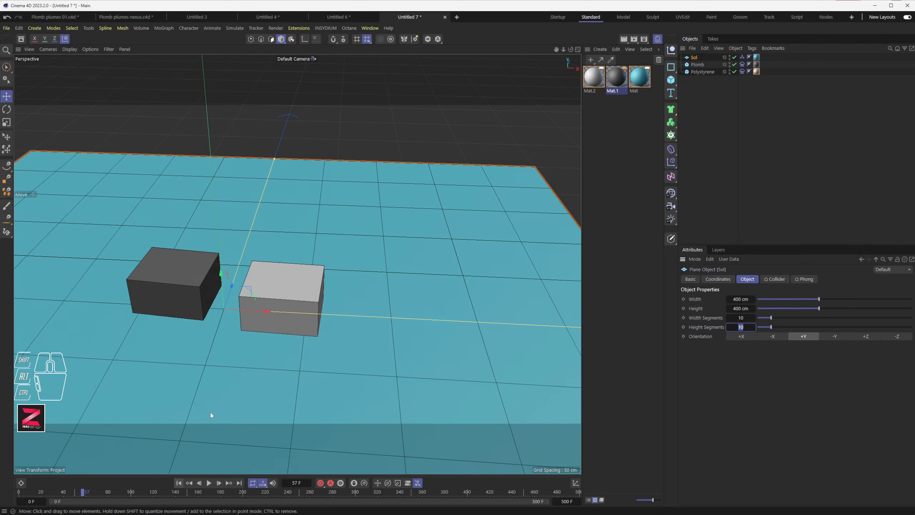
- Rewind to the first frame and step forward frame by frame to frame 20 to examine the boxes' impact on the plane
{"action": "left_click", "coordinate": [179, 482]}
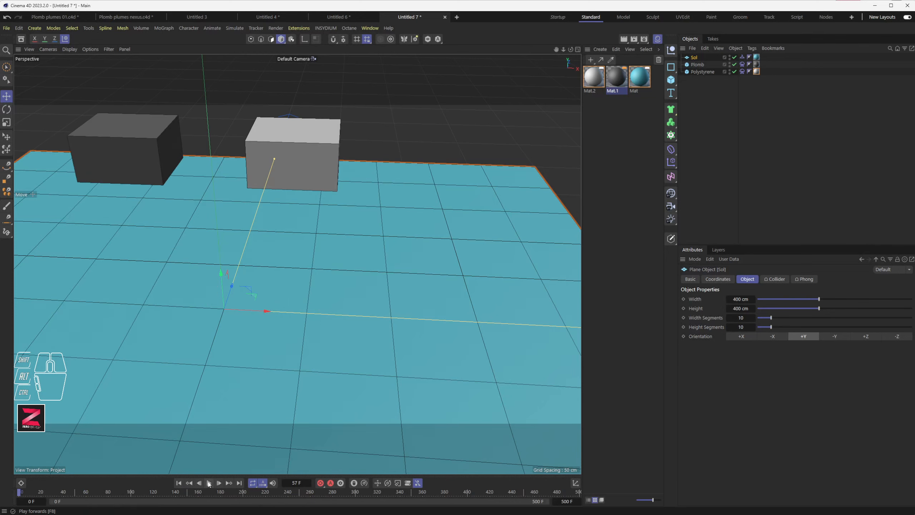
{"action": "left_click_drag", "start_coordinate": [280, 326], "coordinate": [292, 296], "text": "alt"}
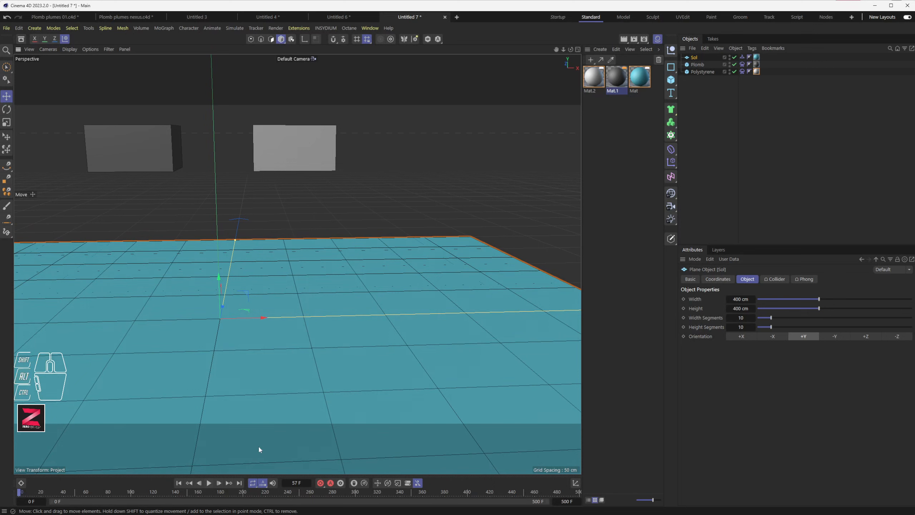
{"action": "left_click", "coordinate": [218, 484]}
{"action": "left_click", "coordinate": [219, 483]}
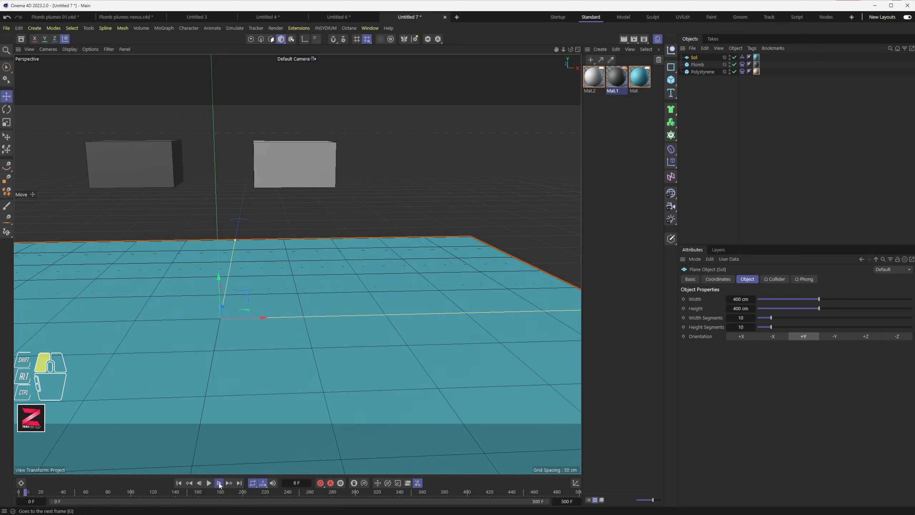
{"action": "left_click", "coordinate": [219, 483]}
{"action": "left_click", "coordinate": [219, 483]}
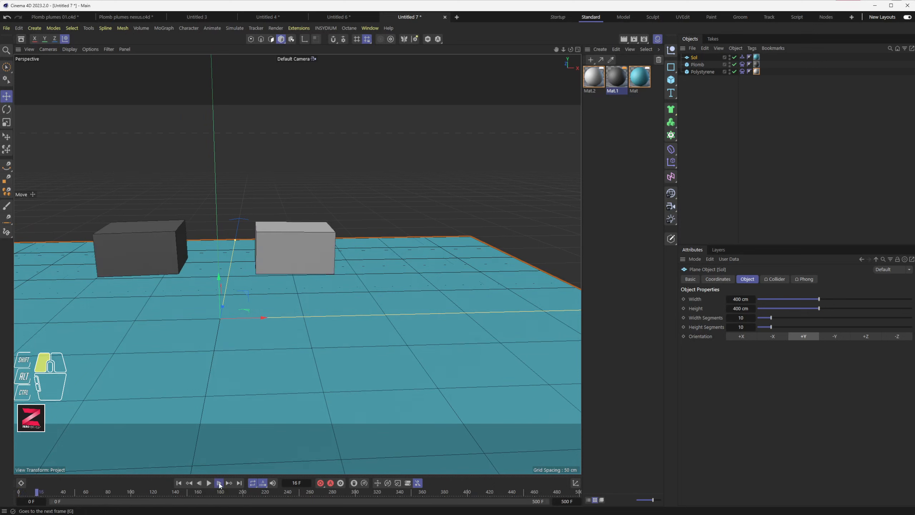
{"action": "left_click", "coordinate": [219, 483]}
- Enable SSAO in the viewport to show contact shading under the boxes
{"action": "mouse_move", "coordinate": [247, 447]}
{"action": "left_mouse_down", "text": "alt"}
{"action": "mouse_move", "coordinate": [284, 350]}
{"action": "mouse_move", "coordinate": [278, 377]}
{"action": "mouse_move", "coordinate": [281, 356]}
{"action": "left_mouse_up", "text": "alt"}
{"action": "left_click", "coordinate": [69, 49]}
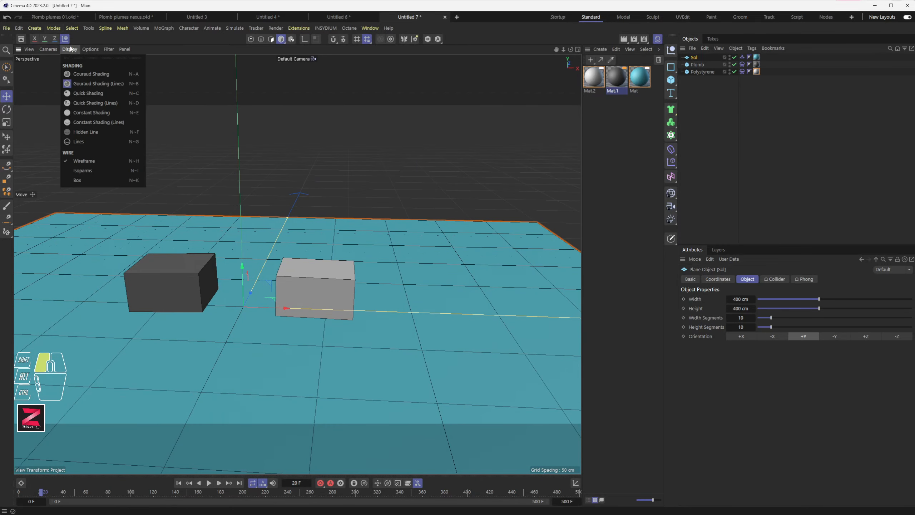
{"action": "mouse_move", "coordinate": [90, 51]}
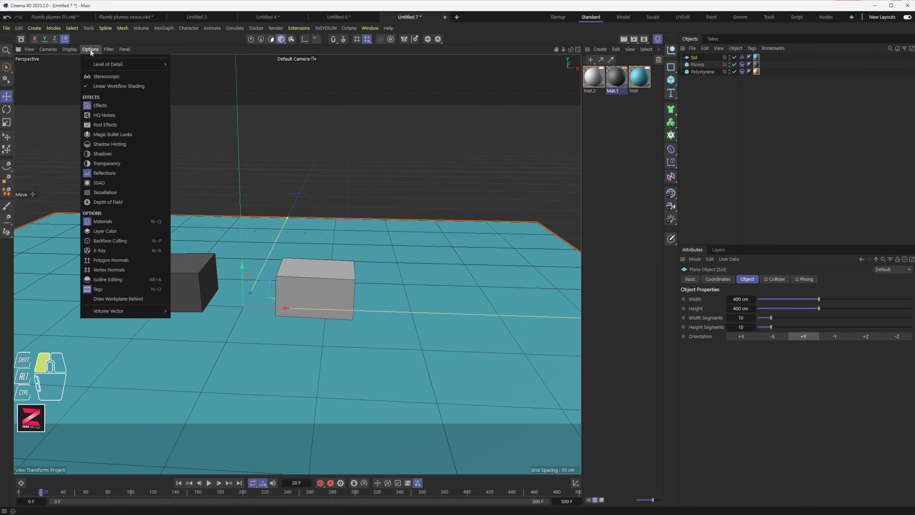
{"action": "left_click", "coordinate": [102, 182]}
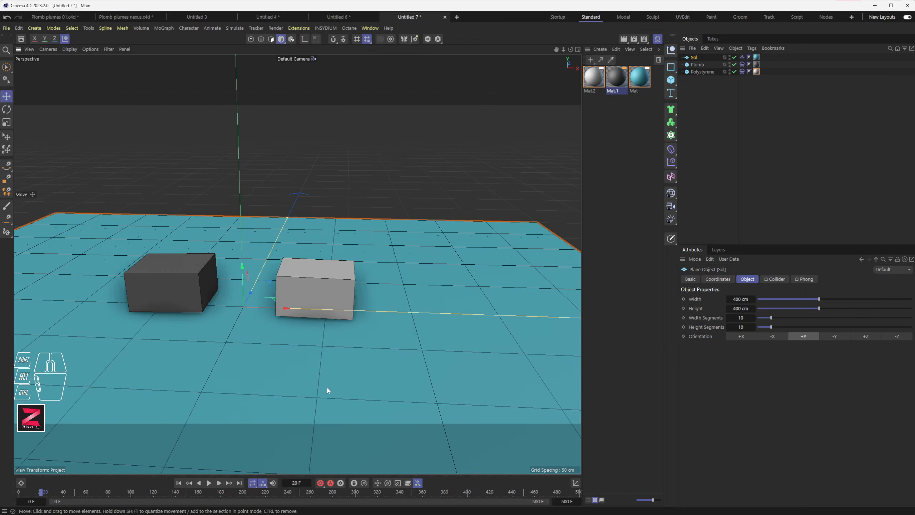
- Advance to frame 21 and examine the contact between the boxes and the plane from several angles
{"action": "left_click", "coordinate": [219, 483]}
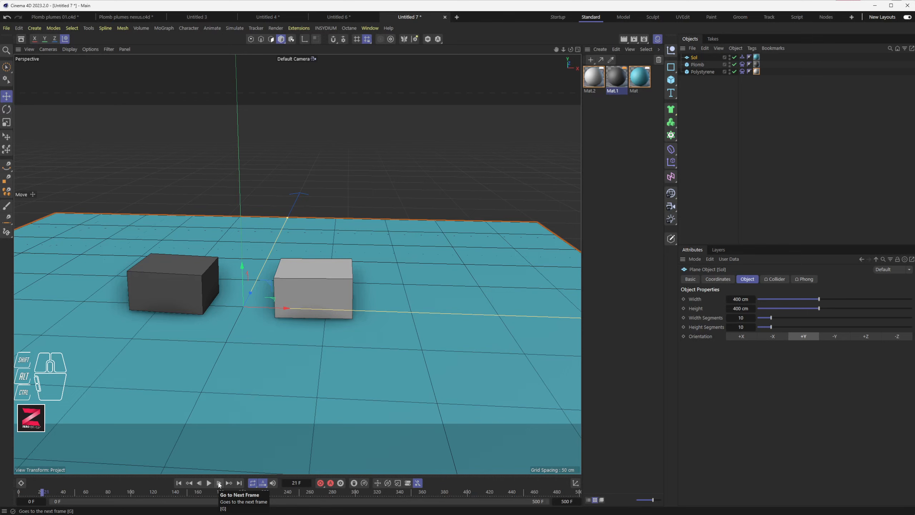
{"action": "mouse_move", "coordinate": [316, 320]}
{"action": "left_mouse_down", "text": "alt"}
{"action": "mouse_move", "coordinate": [321, 312]}
{"action": "mouse_move", "coordinate": [324, 323]}
{"action": "left_mouse_up", "text": "alt"}
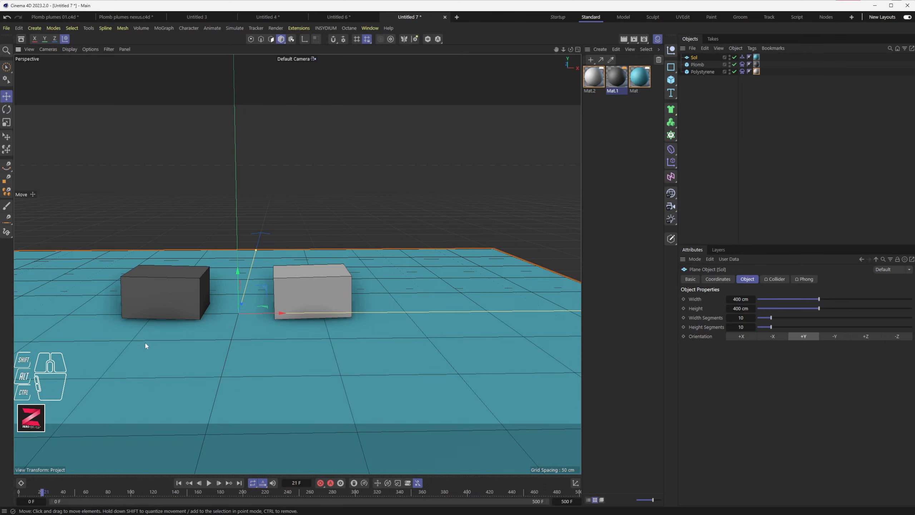
{"action": "left_click_drag", "start_coordinate": [121, 335], "coordinate": [243, 339], "text": "alt"}
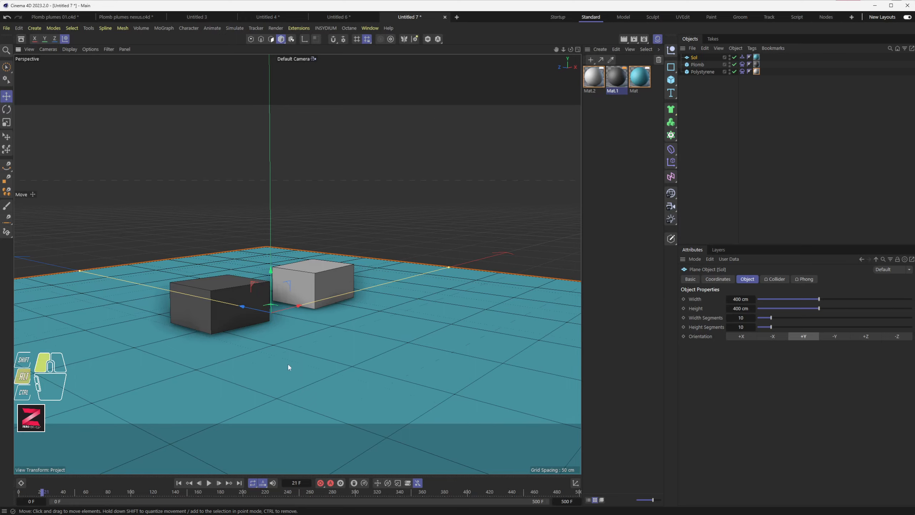
{"action": "left_click_drag", "start_coordinate": [288, 362], "coordinate": [267, 331], "text": "alt"}
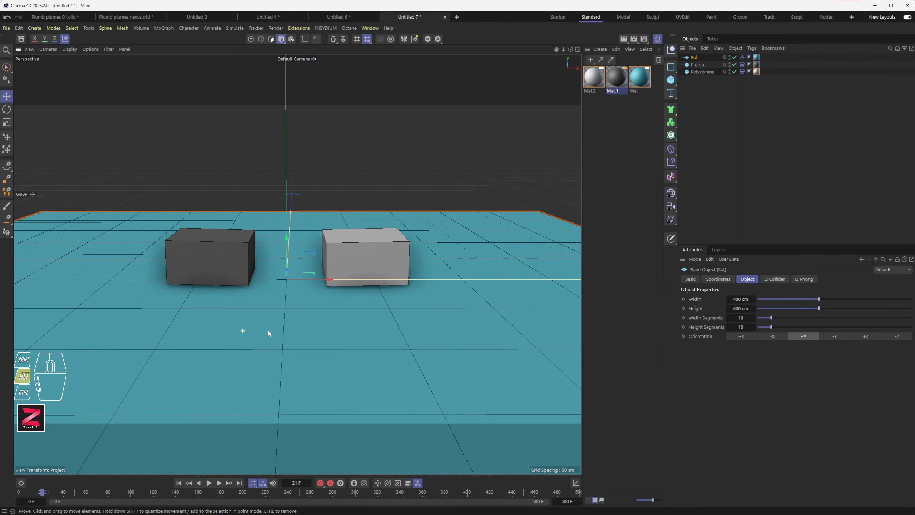
- Play the simulation from the first frame with the contact shading shown, and stop it after the boxes settle
{"action": "left_click", "coordinate": [179, 483]}
{"action": "left_click", "coordinate": [209, 483]}
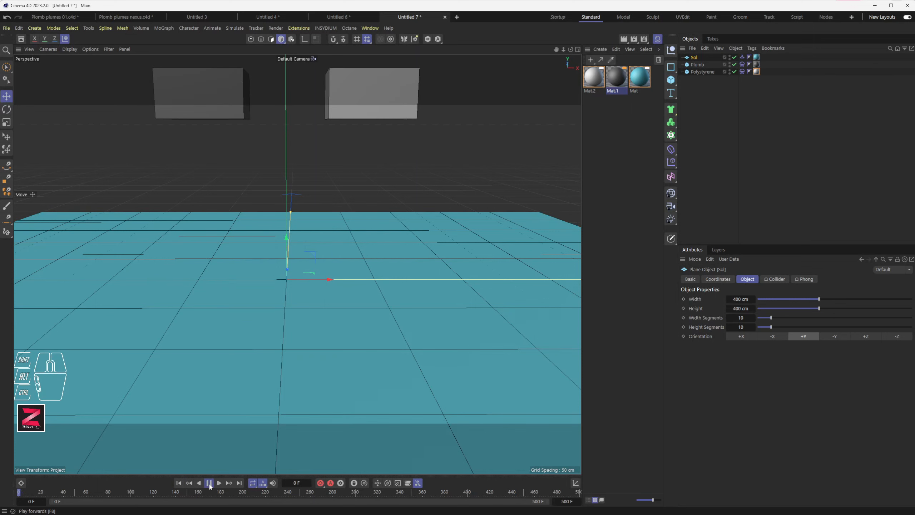
{"action": "left_click", "coordinate": [210, 483]}
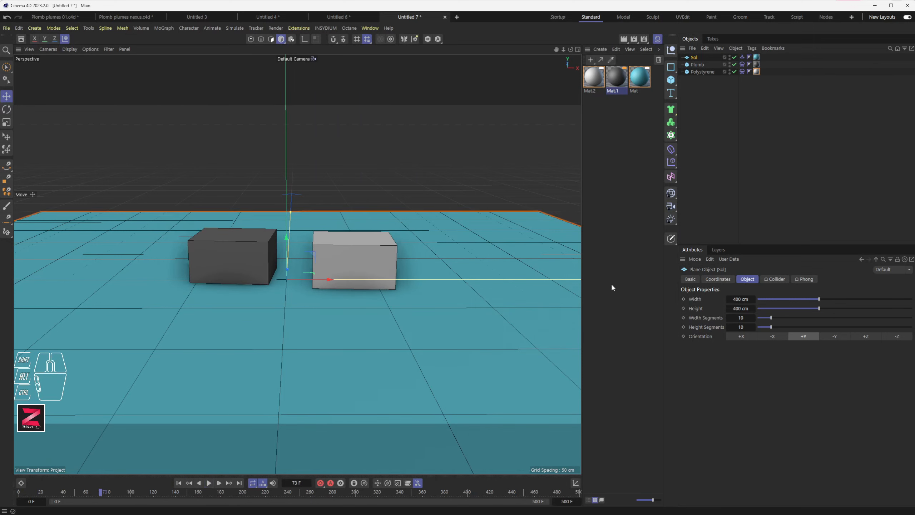
- Reopen the project settings and set the frame rate back to 25 FPS
{"action": "key", "text": "ctrl+d"}
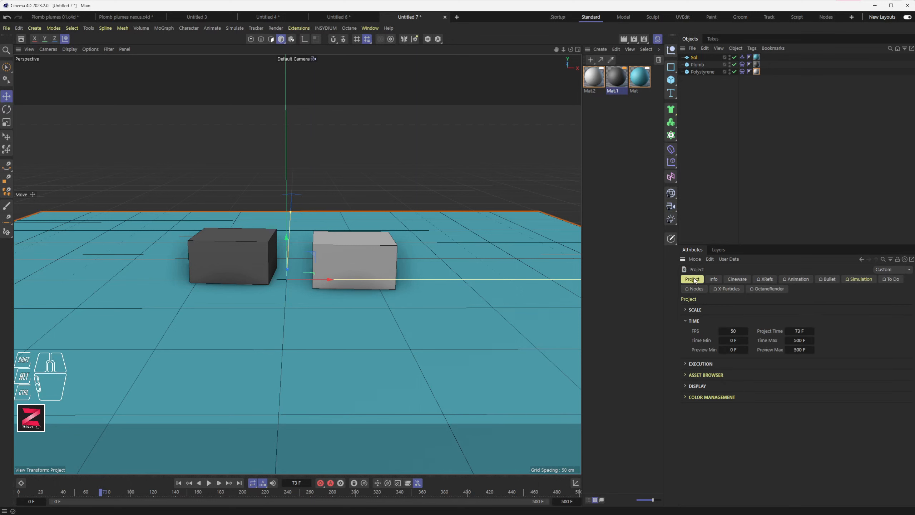
{"action": "left_click", "coordinate": [739, 331]}
{"action": "type", "text": "25"}
{"action": "key", "text": "Return"}
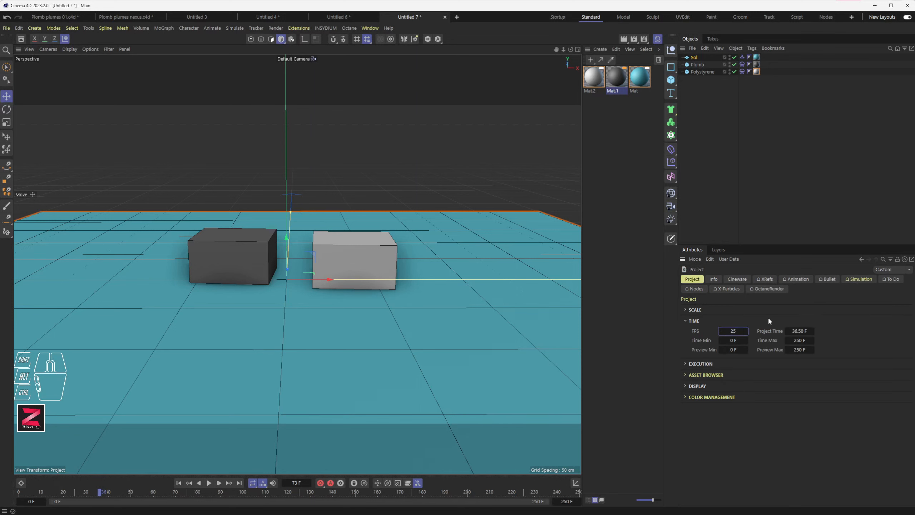
- Replay the simulation from the start at 25 FPS and stop it once the boxes have landed
{"action": "left_click", "coordinate": [179, 483]}
{"action": "left_click", "coordinate": [209, 482]}
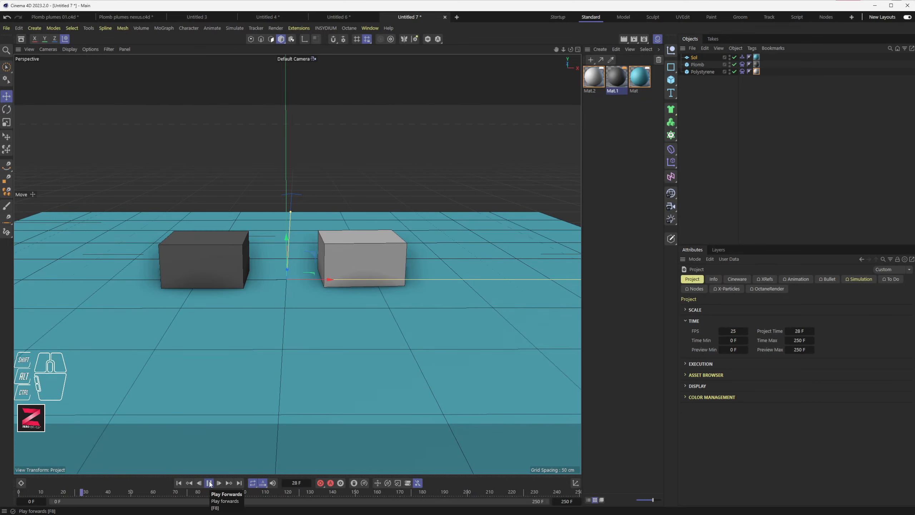
{"action": "left_click", "coordinate": [210, 483]}
- Rewind and step through the simulation frame by frame to frame 14 to examine the boxes' impact and rebound at 25 FPS
{"action": "left_click", "coordinate": [180, 483]}
{"action": "left_click", "coordinate": [219, 483]}
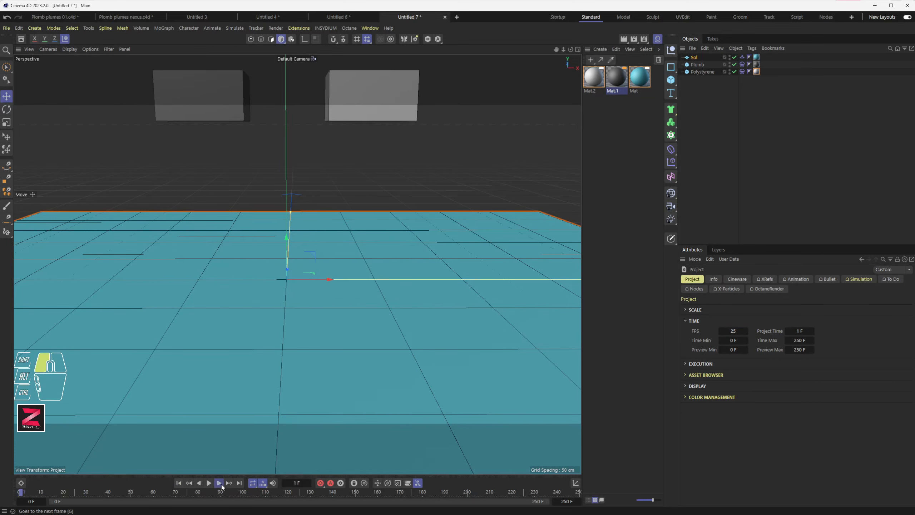
{"action": "left_click", "coordinate": [220, 482]}
{"action": "left_click", "coordinate": [219, 482]}
{"action": "left_click", "coordinate": [219, 482]}
{"action": "left_click", "coordinate": [220, 483]}
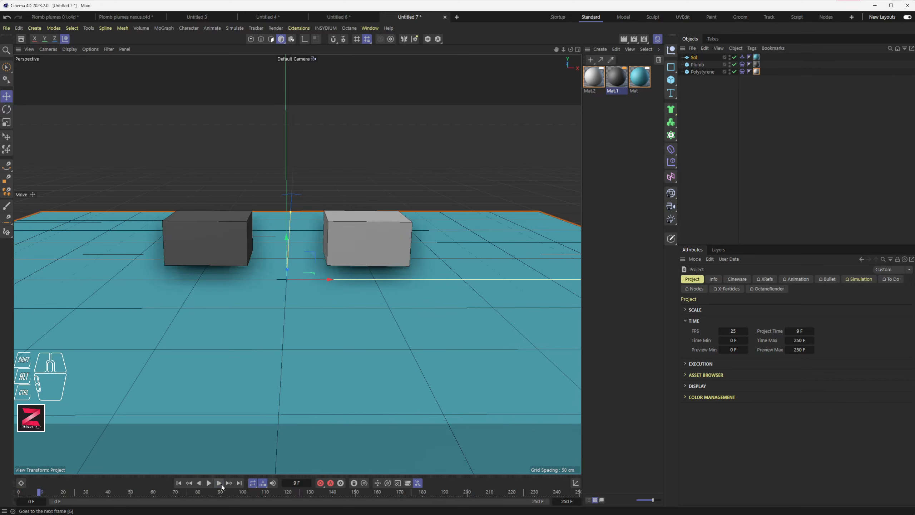
{"action": "left_click", "coordinate": [219, 483]}
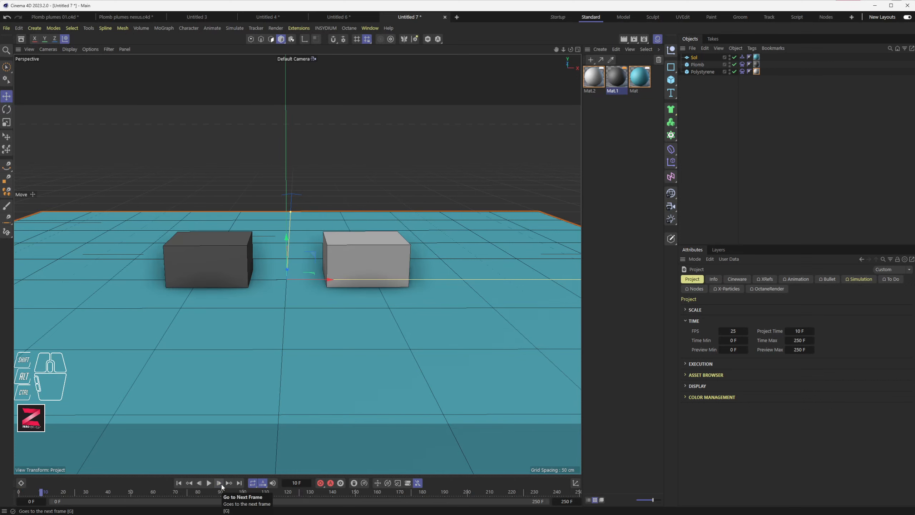
{"action": "left_click", "coordinate": [220, 483]}
{"action": "left_click", "coordinate": [221, 484]}
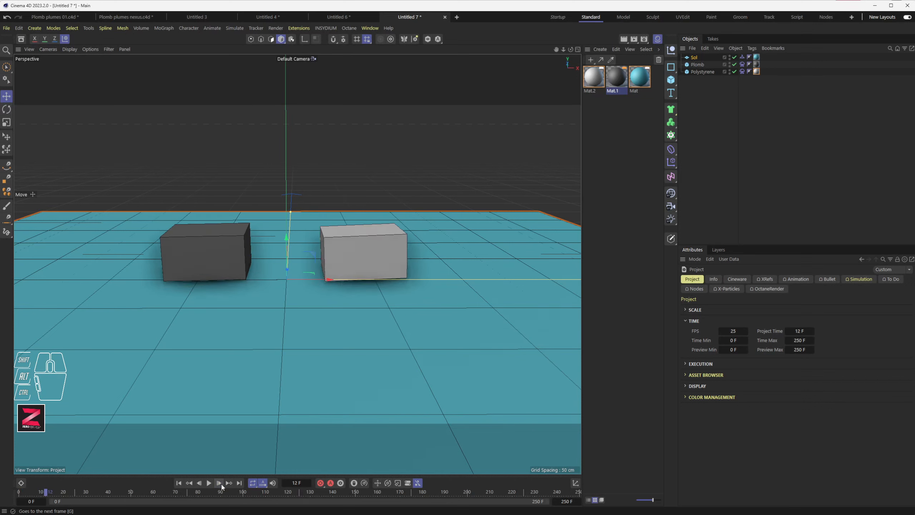
{"action": "left_click", "coordinate": [219, 483]}
{"action": "left_click", "coordinate": [220, 483]}
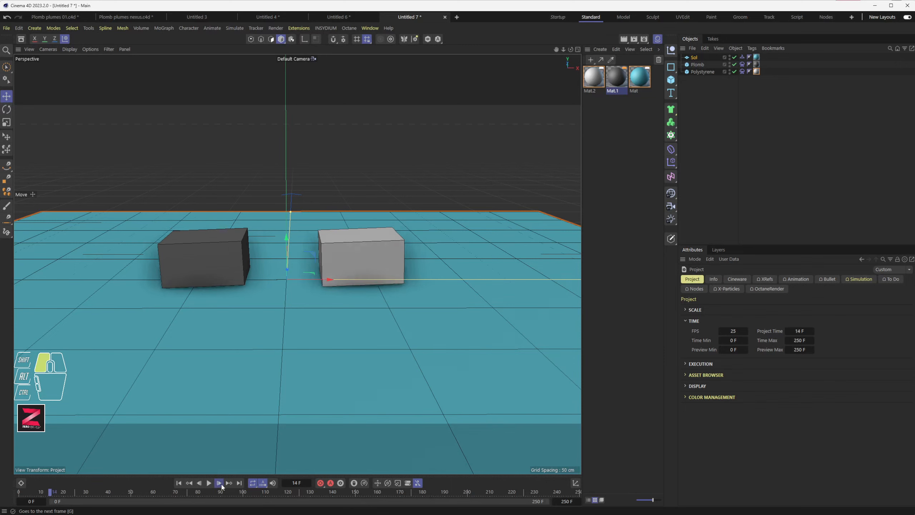
- Advance the simulation frame by frame from frame 14 to frame 20 to examine how the boxes settle
{"action": "left_click", "coordinate": [220, 483]}
{"action": "left_click", "coordinate": [219, 483]}
{"action": "left_click", "coordinate": [220, 483]}
{"action": "left_click", "coordinate": [222, 484]}
{"action": "left_click", "coordinate": [221, 484]}
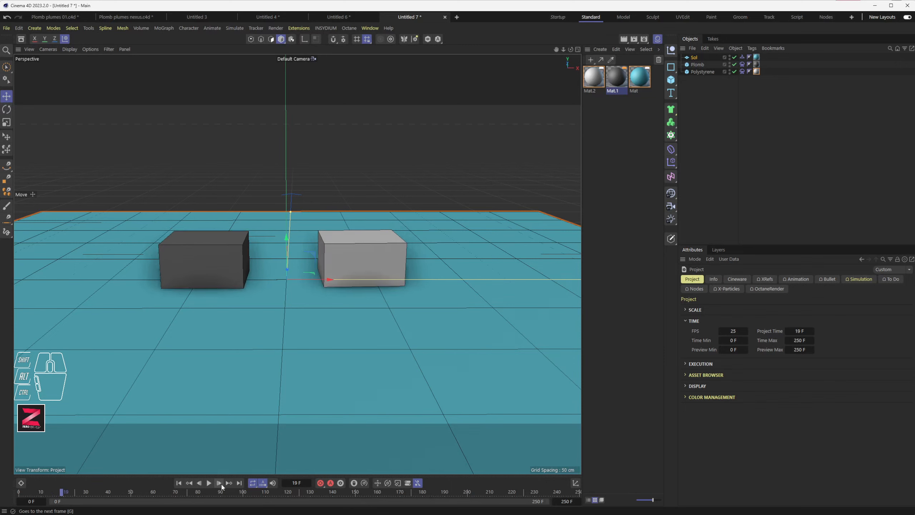
{"action": "left_click", "coordinate": [221, 485]}
- Replay the simulation from the start, pause it at frame 9, and step through to frame 19 to examine the impact up close
{"action": "left_click", "coordinate": [180, 484]}
{"action": "left_click", "coordinate": [209, 484]}
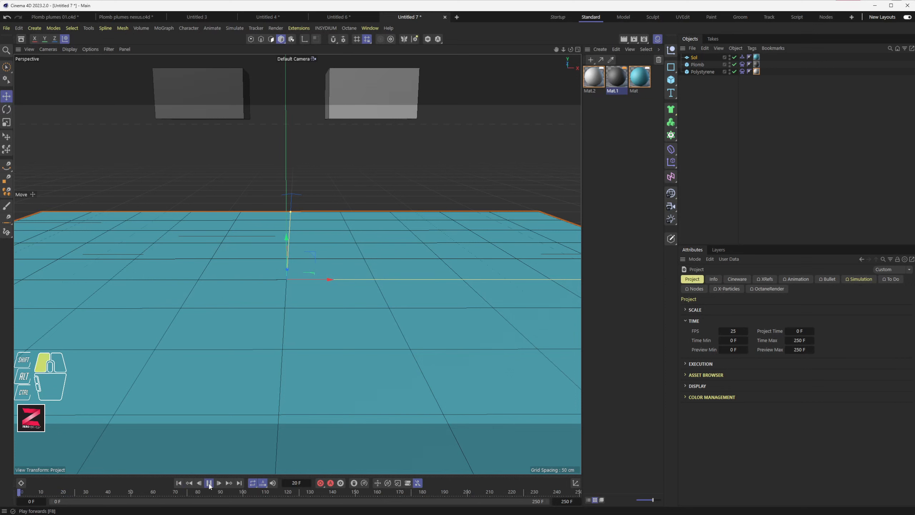
{"action": "left_click", "coordinate": [209, 484]}
{"action": "scroll", "coordinate": [330, 259], "scroll_direction": "up", "scroll_amount": 5}
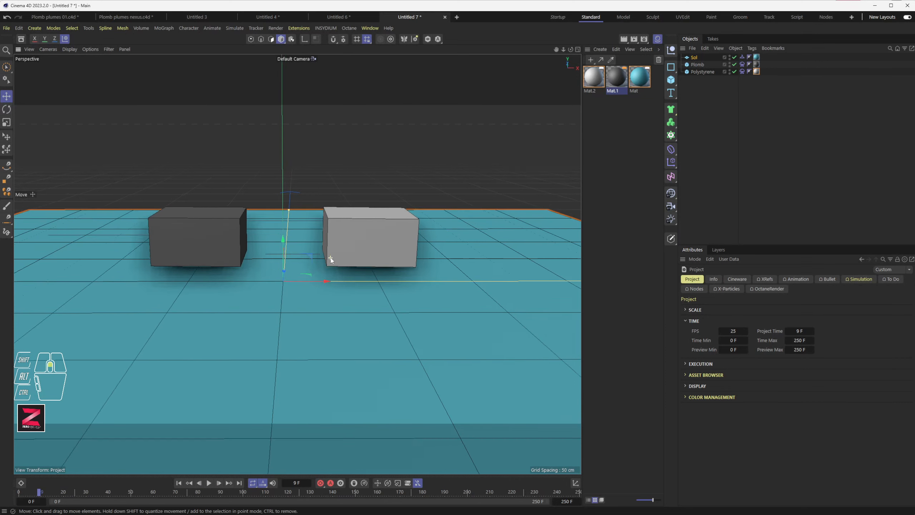
{"action": "middle_click_drag", "start_coordinate": [252, 306], "coordinate": [273, 336], "text": "alt"}
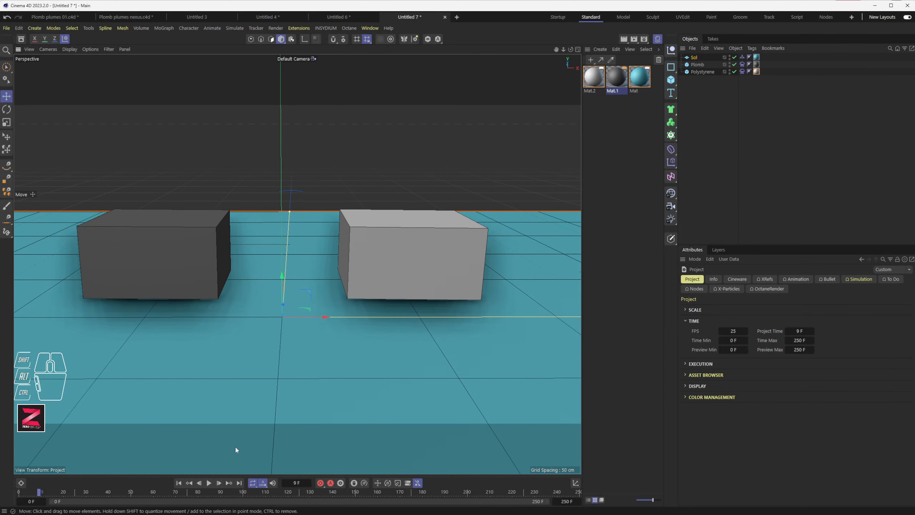
{"action": "left_click", "coordinate": [220, 483]}
{"action": "left_click", "coordinate": [220, 483]}
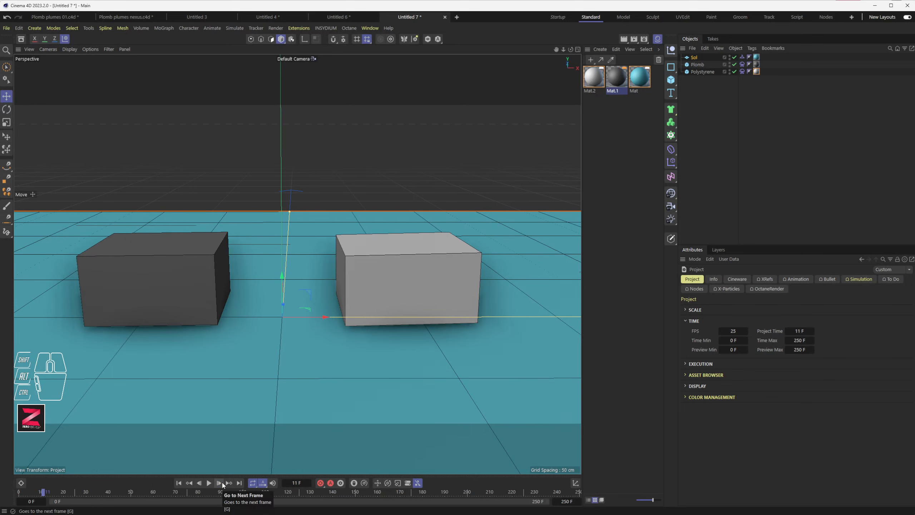
{"action": "left_click", "coordinate": [220, 483]}
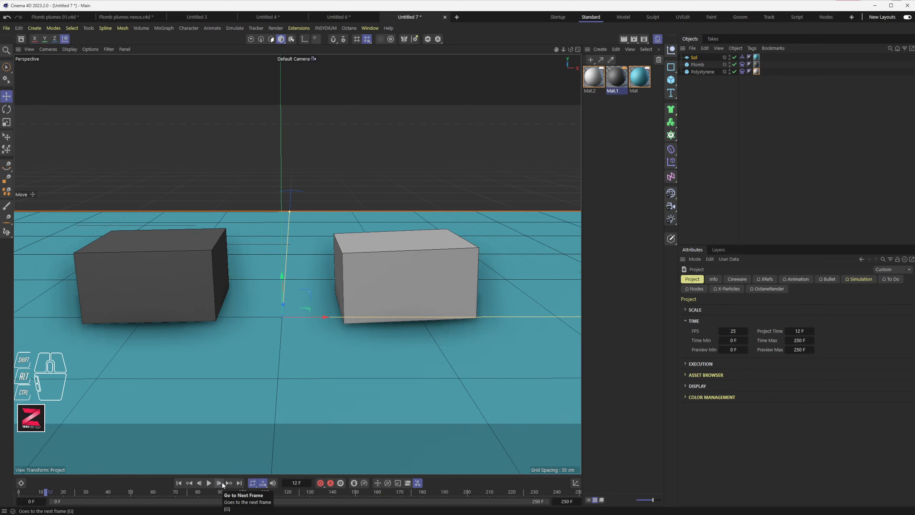
{"action": "left_click", "coordinate": [220, 484]}
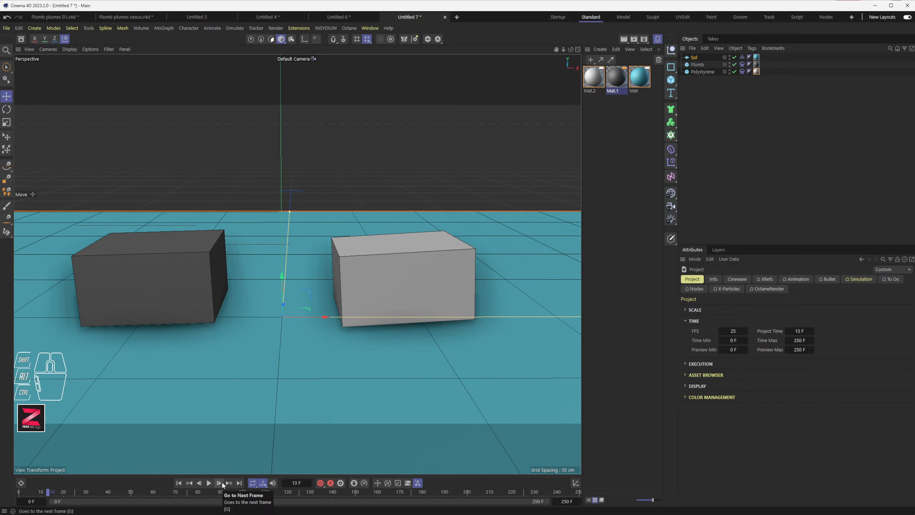
{"action": "left_click", "coordinate": [220, 483]}
{"action": "left_click", "coordinate": [220, 483]}
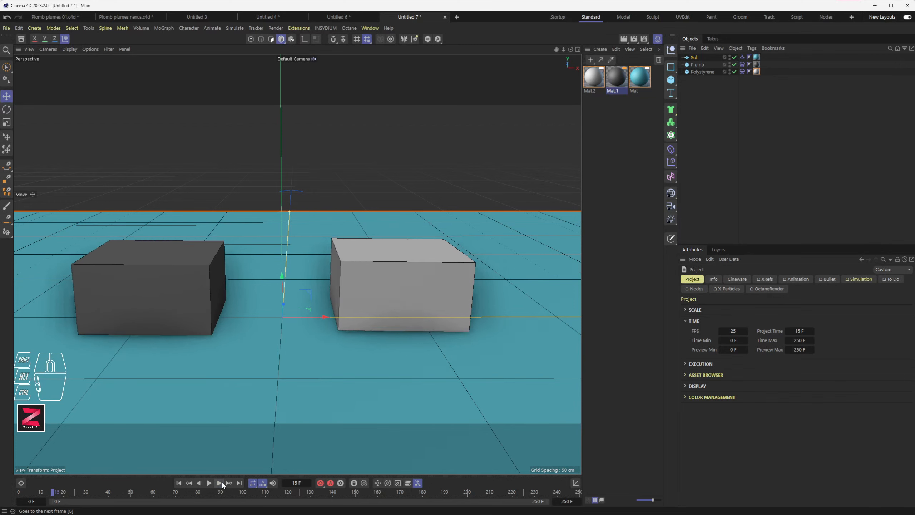
{"action": "left_click", "coordinate": [220, 484]}
{"action": "left_click", "coordinate": [223, 483]}
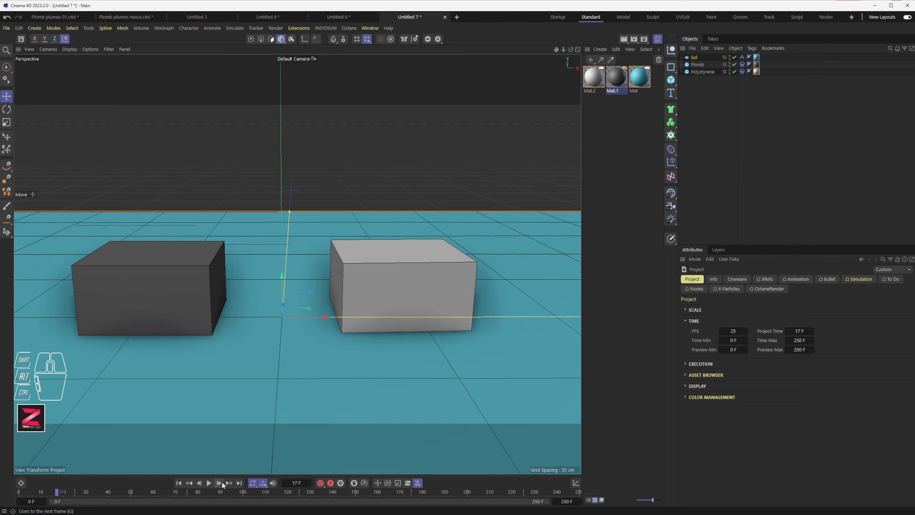
{"action": "left_click", "coordinate": [222, 483]}
{"action": "left_click", "coordinate": [222, 483]}
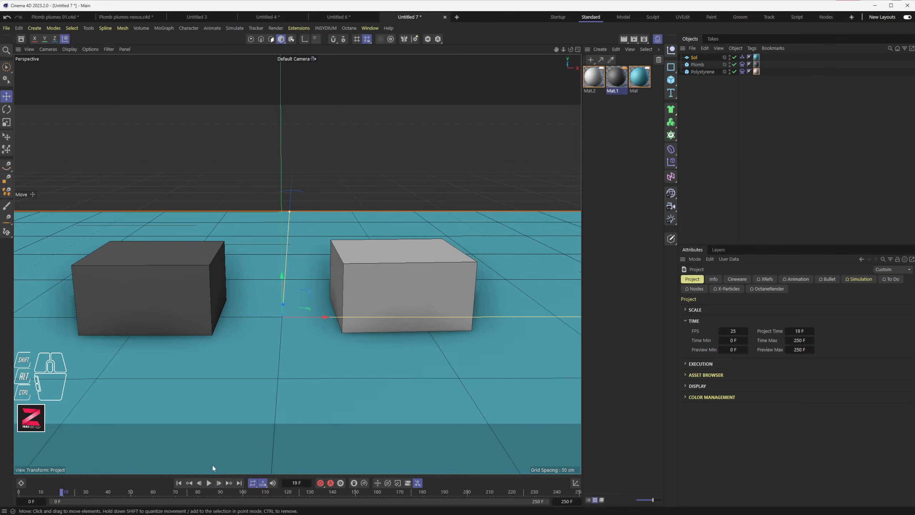
- Replay the simulation from the first frame in the close view and stop it at frame 31
{"action": "left_click", "coordinate": [179, 483]}
{"action": "left_click", "coordinate": [209, 483]}
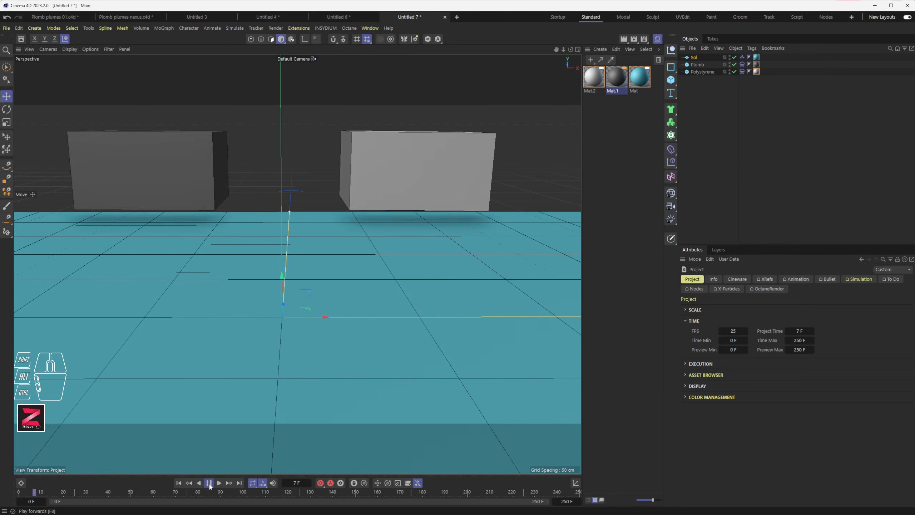
{"action": "left_click", "coordinate": [209, 483]}
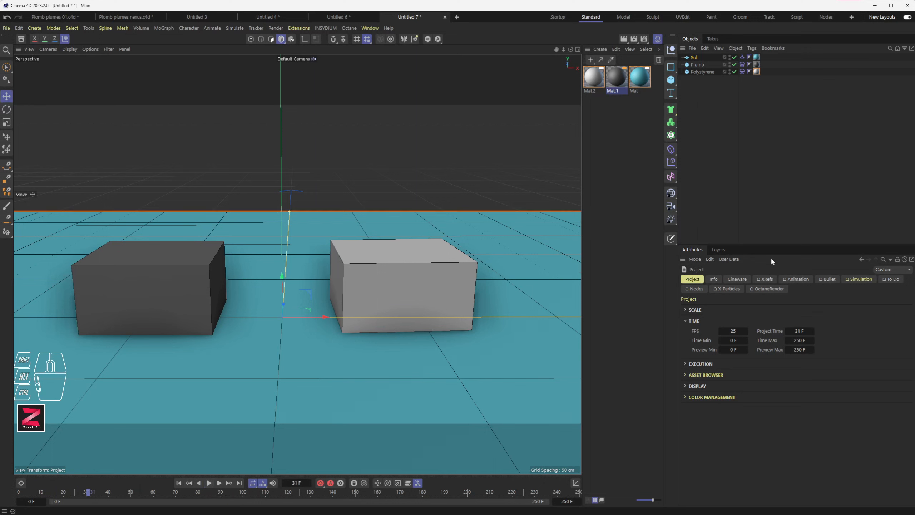
- Set the project's simulation Iterations to 2 and test the fall from the first frame, stopping at frame 31
{"action": "left_click", "coordinate": [862, 281]}
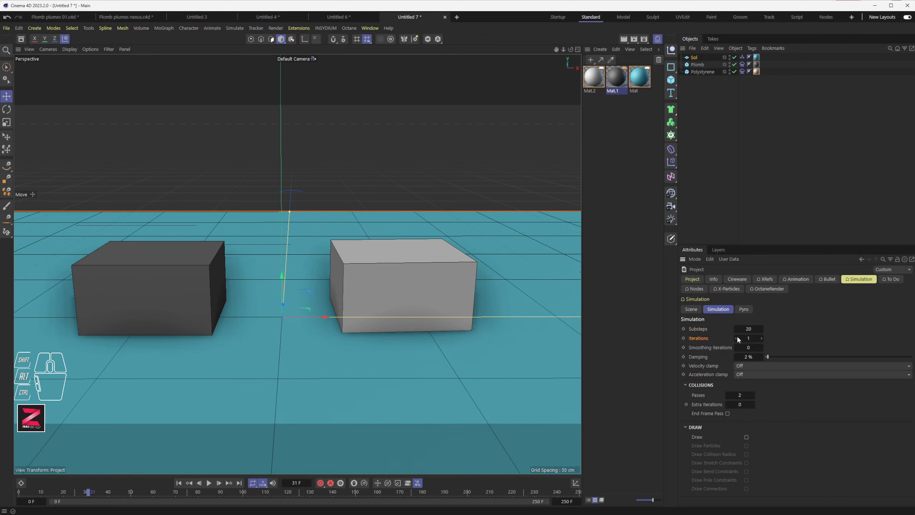
{"action": "left_click", "coordinate": [761, 338]}
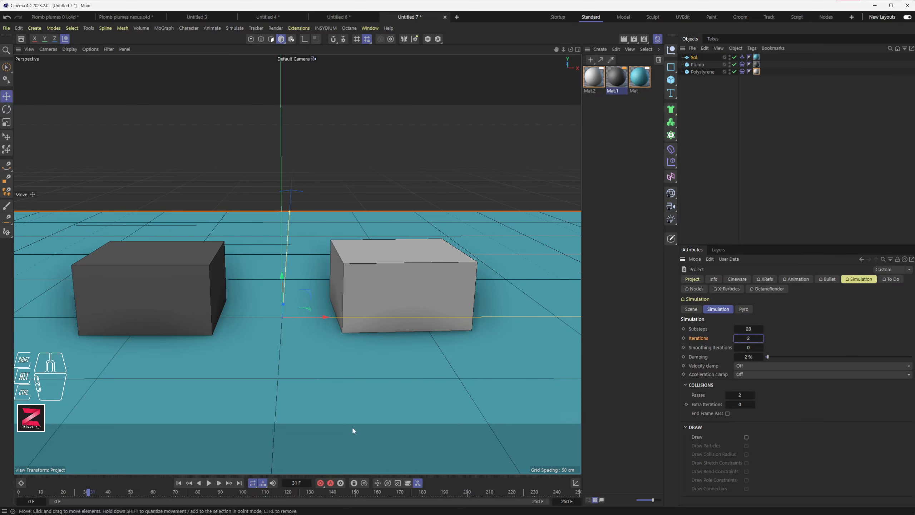
{"action": "left_click", "coordinate": [181, 485]}
{"action": "left_click", "coordinate": [209, 484]}
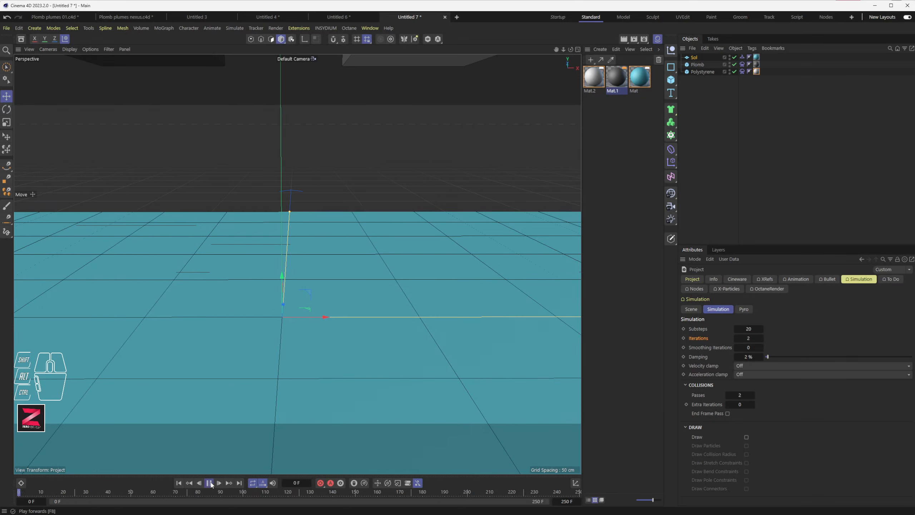
{"action": "left_click", "coordinate": [179, 482]}
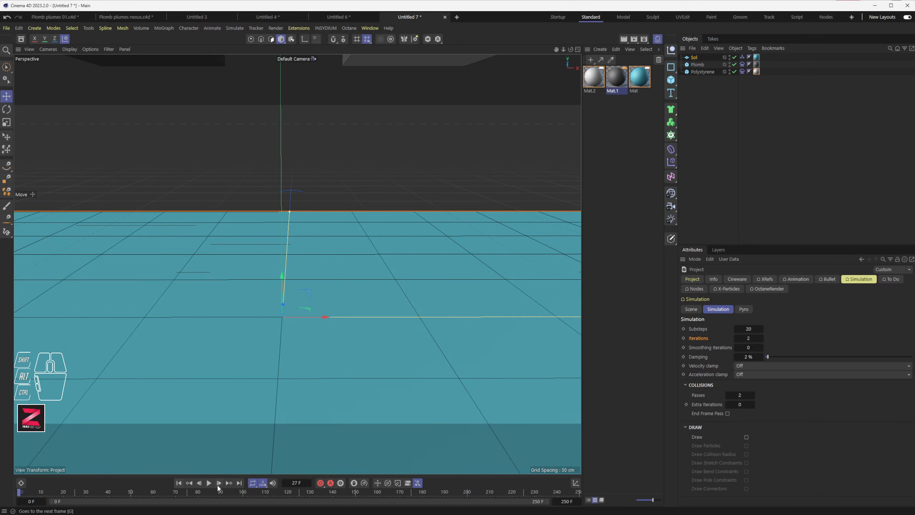
{"action": "left_click", "coordinate": [209, 483]}
{"action": "left_click", "coordinate": [209, 483]}
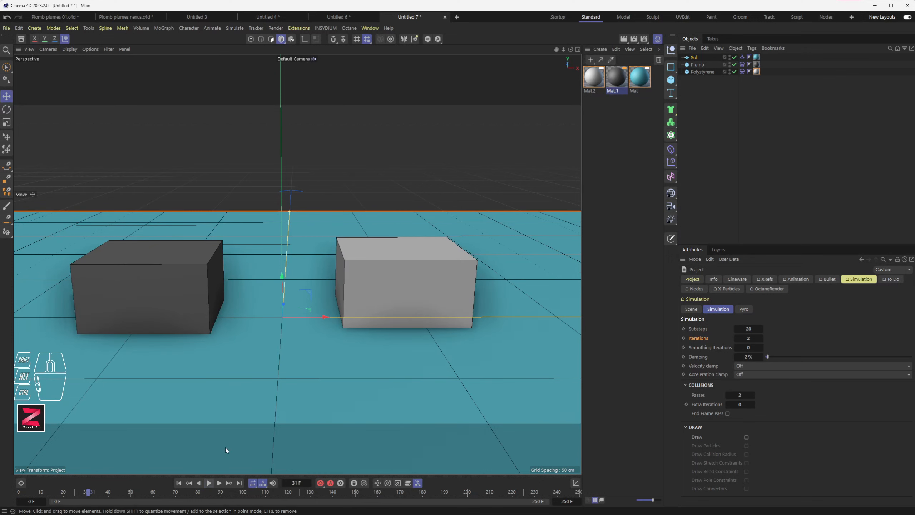
- Replay the two-iteration simulation from the start with both boxes' full fall in view, and stop it at frame 30
{"action": "scroll", "coordinate": [251, 395], "scroll_direction": "down", "scroll_amount": 3}
{"action": "scroll", "coordinate": [240, 424], "scroll_direction": "down", "scroll_amount": 1}
{"action": "left_click", "coordinate": [179, 482]}
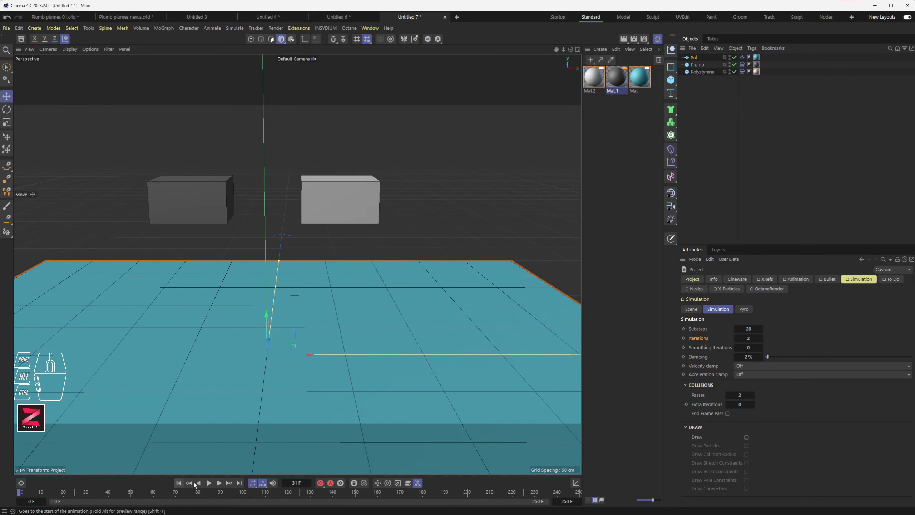
{"action": "left_click", "coordinate": [210, 483]}
{"action": "left_click", "coordinate": [209, 483]}
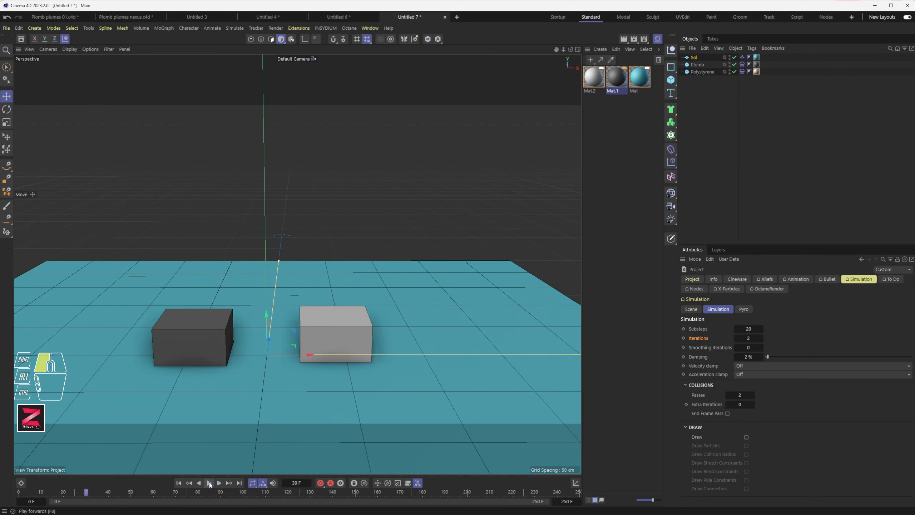
- Raise the simulation Iterations to 3 and play the fall from the first frame, stopping at frame 61
{"action": "left_click_drag", "start_coordinate": [759, 338], "coordinate": [760, 337]}
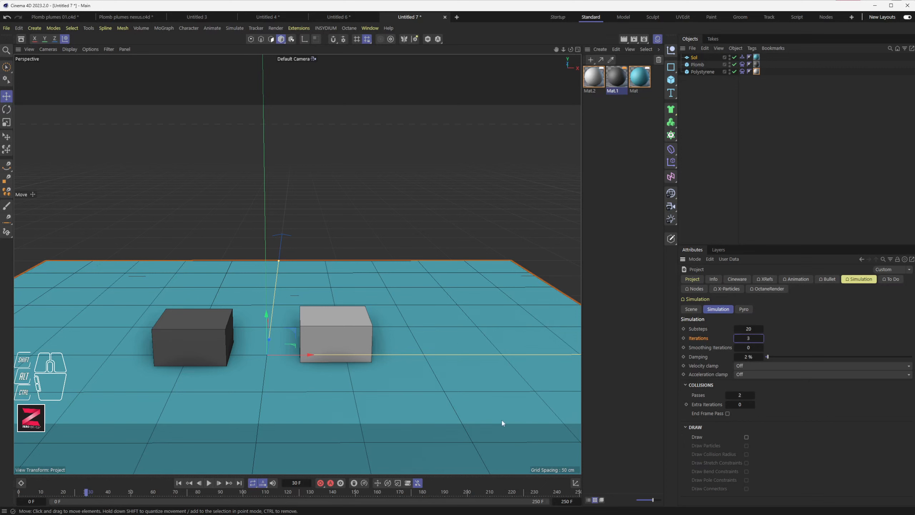
{"action": "left_click", "coordinate": [179, 482]}
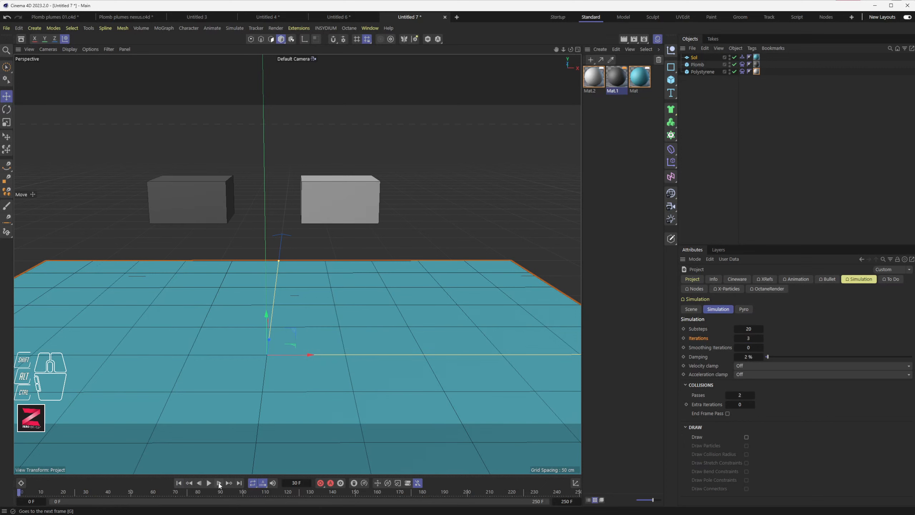
{"action": "left_click", "coordinate": [209, 483]}
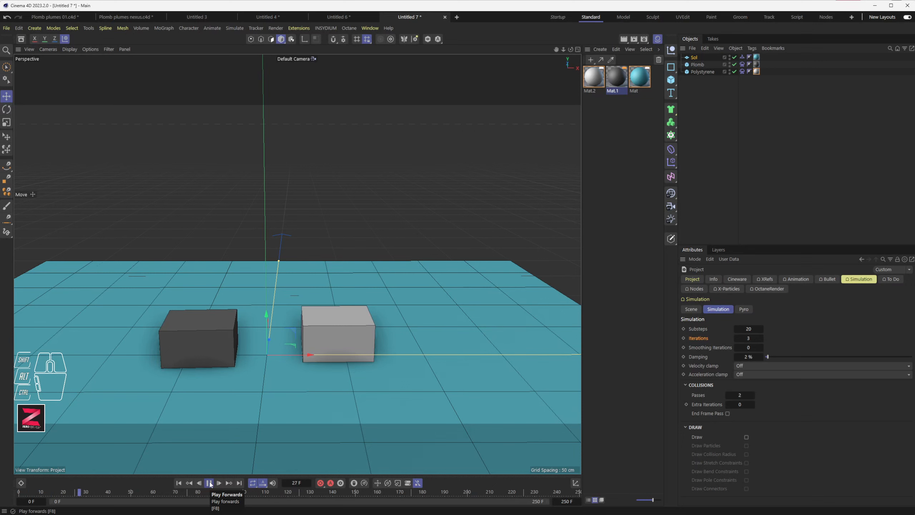
{"action": "left_click", "coordinate": [210, 484]}
{"action": "left_click", "coordinate": [209, 483]}
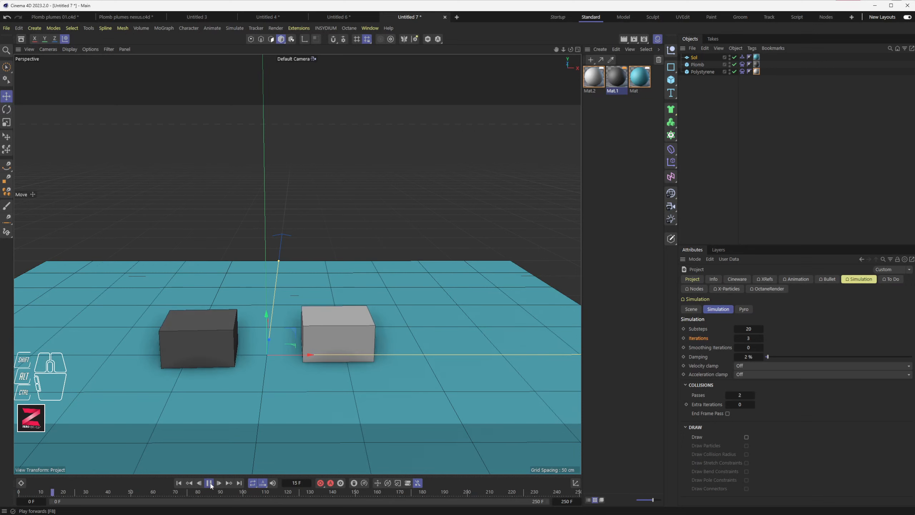
{"action": "left_click", "coordinate": [209, 483]}
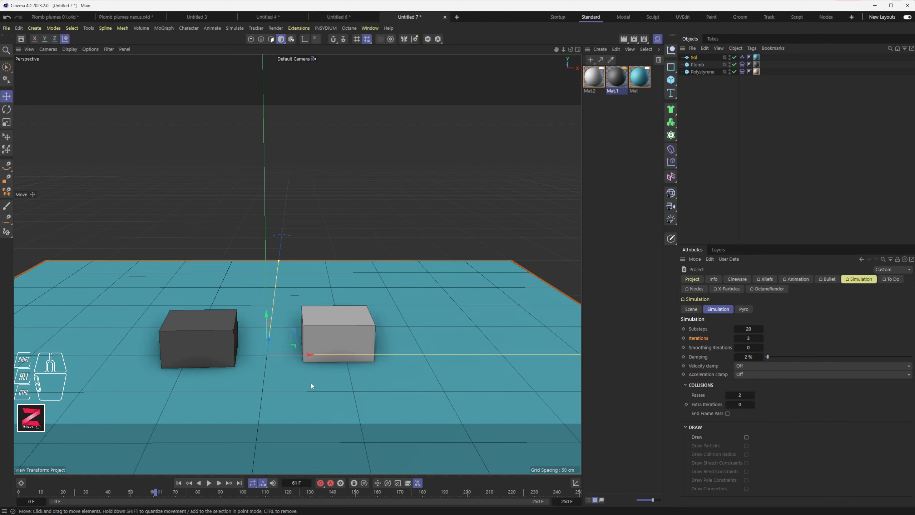
- Set the simulation Iterations to 1 and the Substeps to 40
{"action": "left_click", "coordinate": [748, 338]}
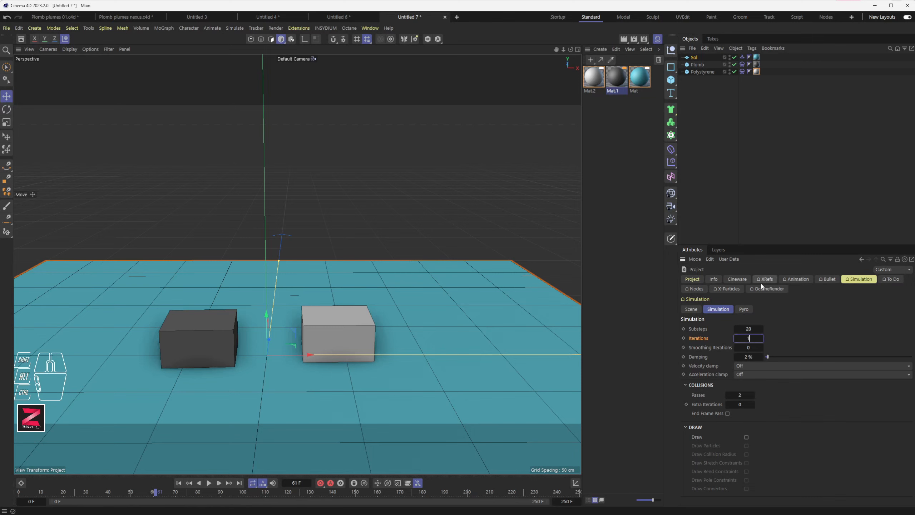
{"action": "left_click", "coordinate": [750, 330]}
{"action": "type", "text": "40"}
{"action": "key", "text": "Return"}
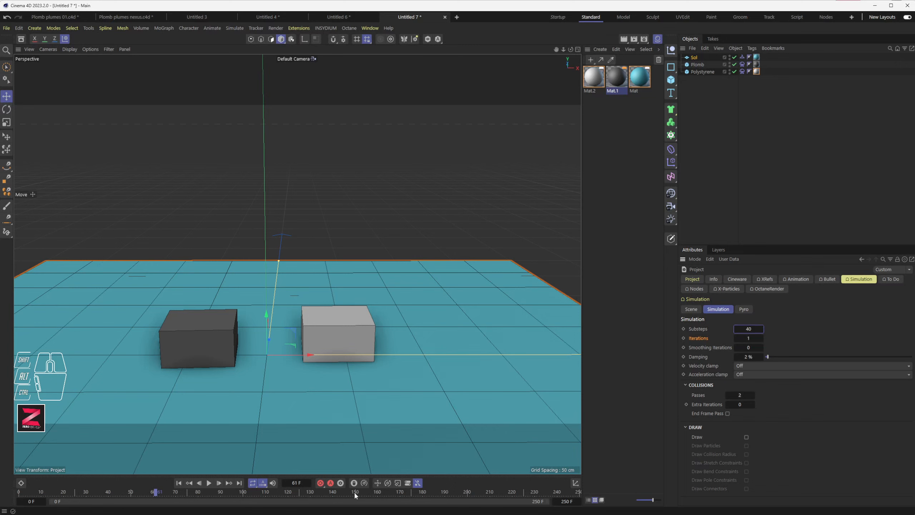
- Play the simulation from the start with 40 substeps and stop it at frame 36
{"action": "left_click", "coordinate": [178, 483]}
{"action": "left_click", "coordinate": [209, 483]}
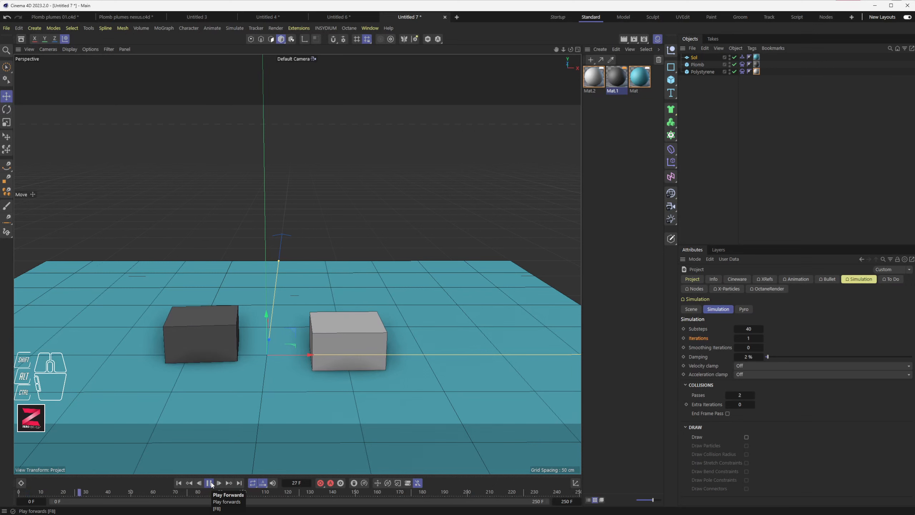
{"action": "left_click", "coordinate": [209, 483]}
- Replay the simulation from the first frame while viewing the boxes from above
{"action": "left_click_drag", "start_coordinate": [275, 404], "coordinate": [303, 447], "text": "alt"}
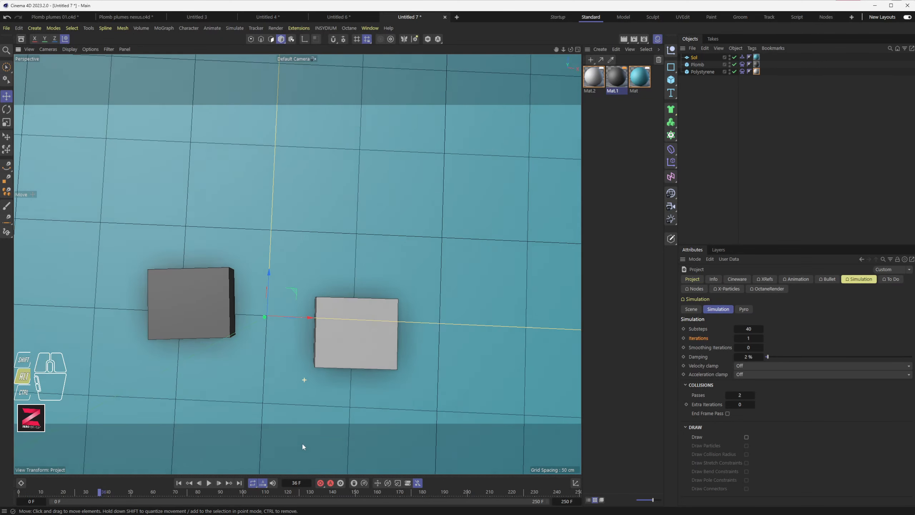
{"action": "left_click", "coordinate": [179, 483]}
{"action": "left_click", "coordinate": [209, 483]}
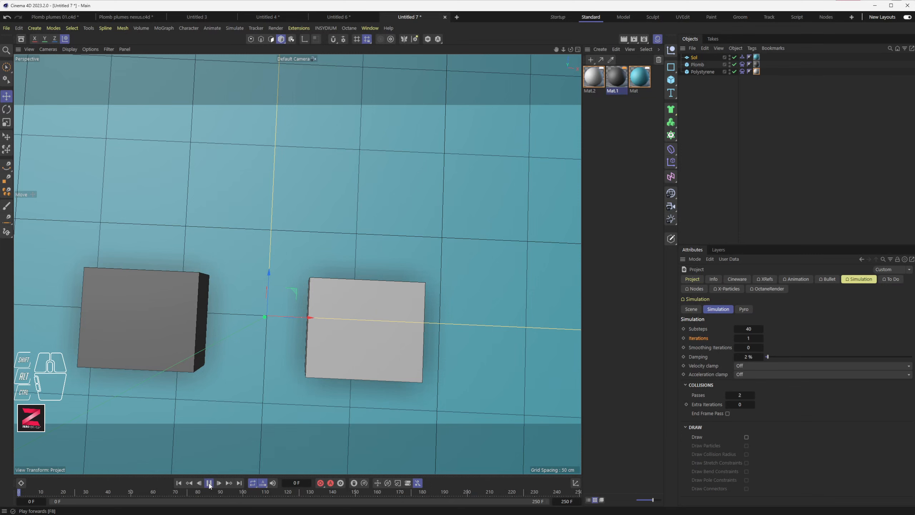
- Play the simulation from a low front view, and return it to the first frame
{"action": "left_click_drag", "start_coordinate": [327, 388], "coordinate": [326, 298], "text": "alt"}
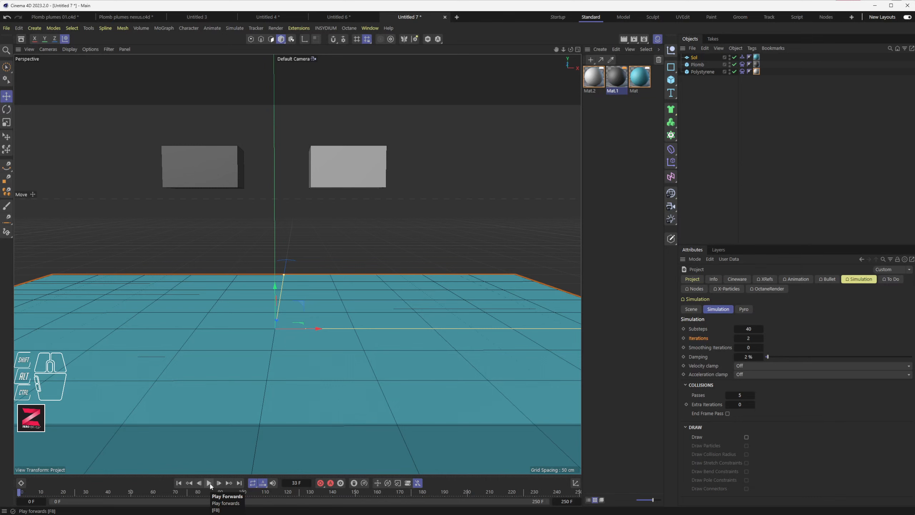
{"action": "left_click", "coordinate": [209, 483]}
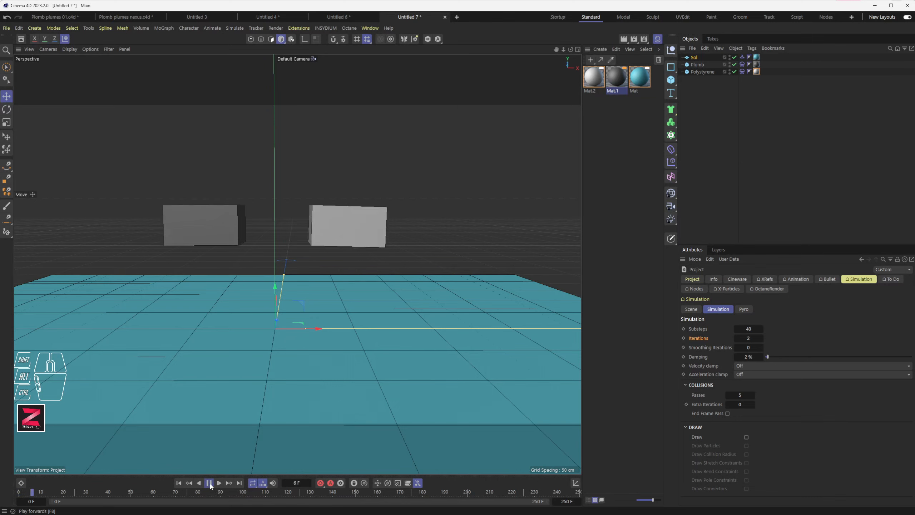
{"action": "left_click", "coordinate": [179, 483]}
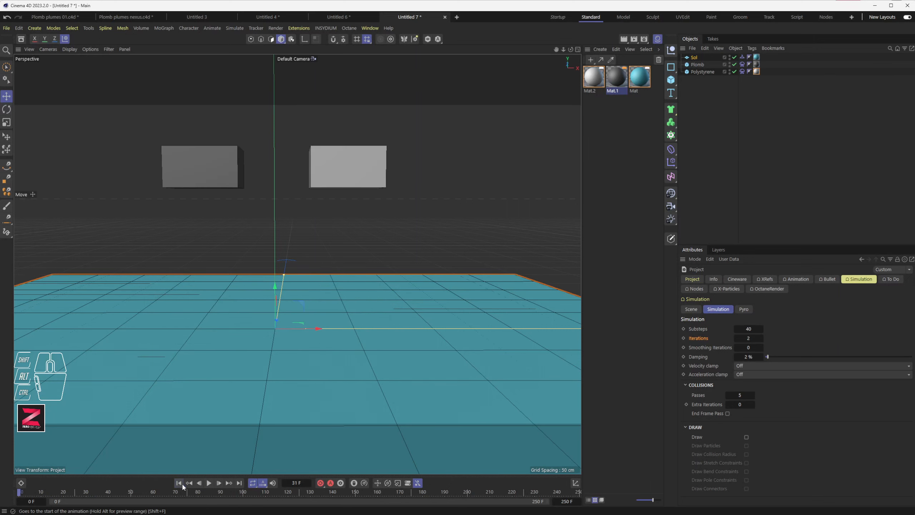
- Select the Polystyrene box and move it along its X axis, farther from the Plomb box
{"action": "left_click", "coordinate": [359, 163]}
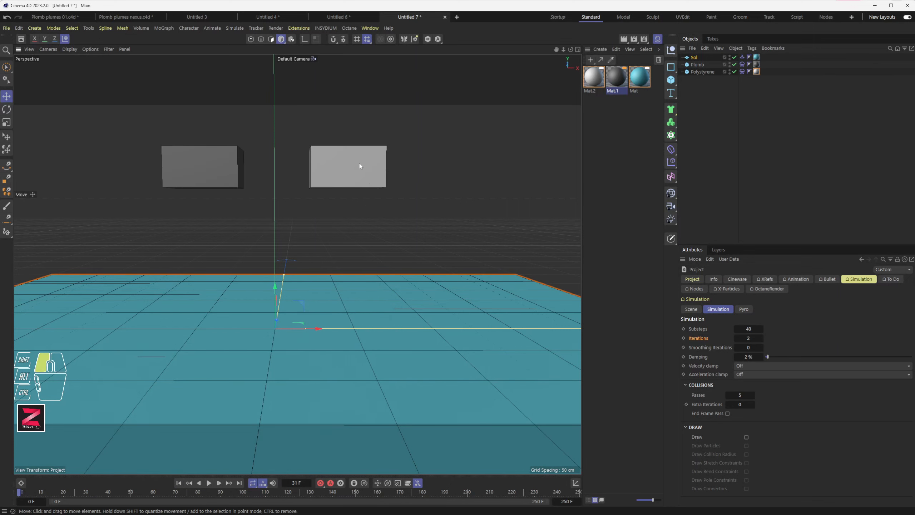
{"action": "left_click_drag", "start_coordinate": [366, 280], "coordinate": [366, 293], "text": "alt"}
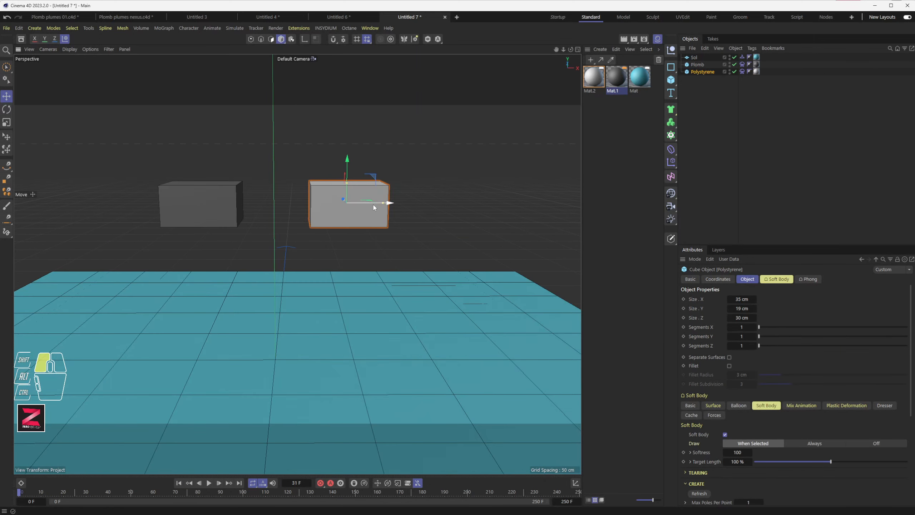
{"action": "left_click_drag", "start_coordinate": [374, 204], "coordinate": [399, 204]}
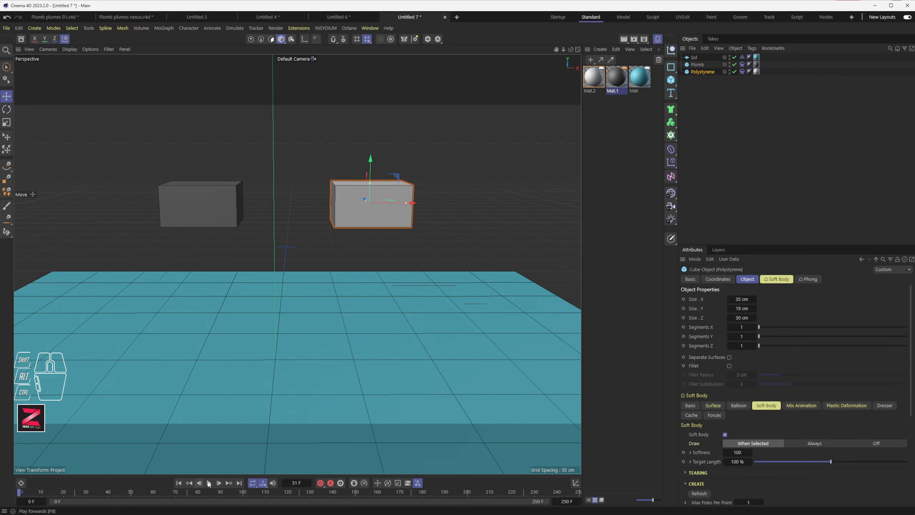
- Play the simulation from the first frame and stop it at frame 38, and set the project's simulation damping to 0 %
{"action": "left_click", "coordinate": [209, 483]}
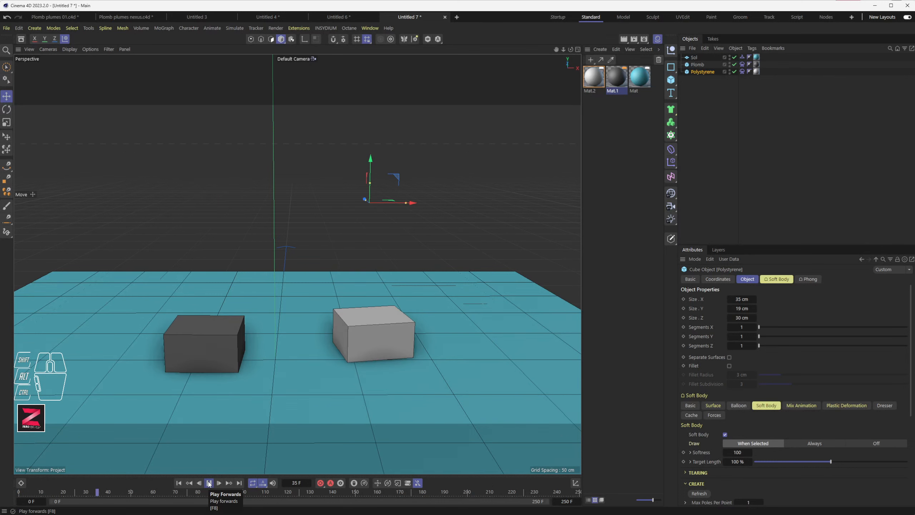
{"action": "left_click", "coordinate": [209, 483]}
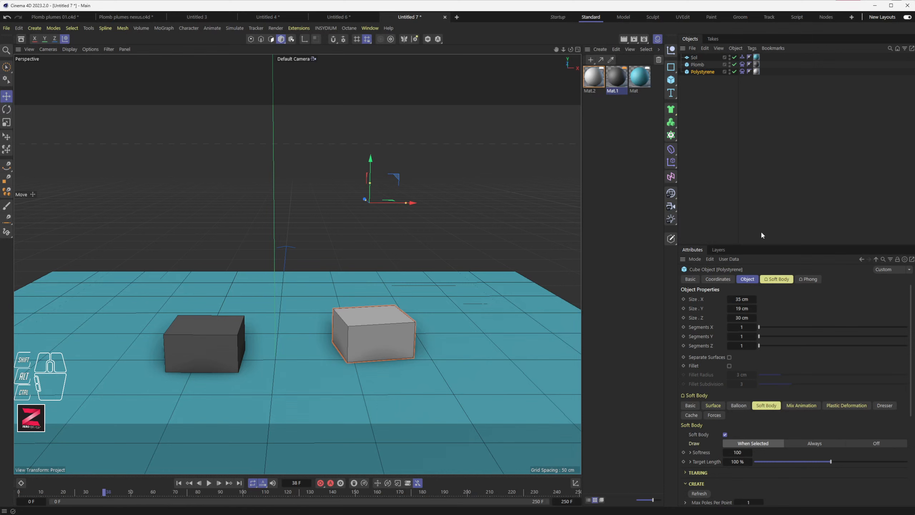
{"action": "key", "text": "ctrl+d"}
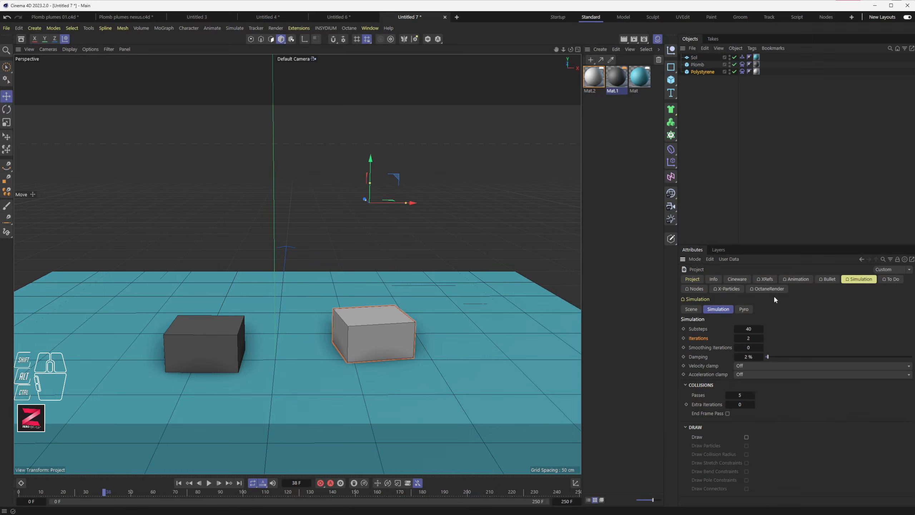
{"action": "left_click", "coordinate": [749, 356]}
{"action": "double_click", "coordinate": [751, 356]}
{"action": "type", "text": "0"}
{"action": "key", "text": "Return"}
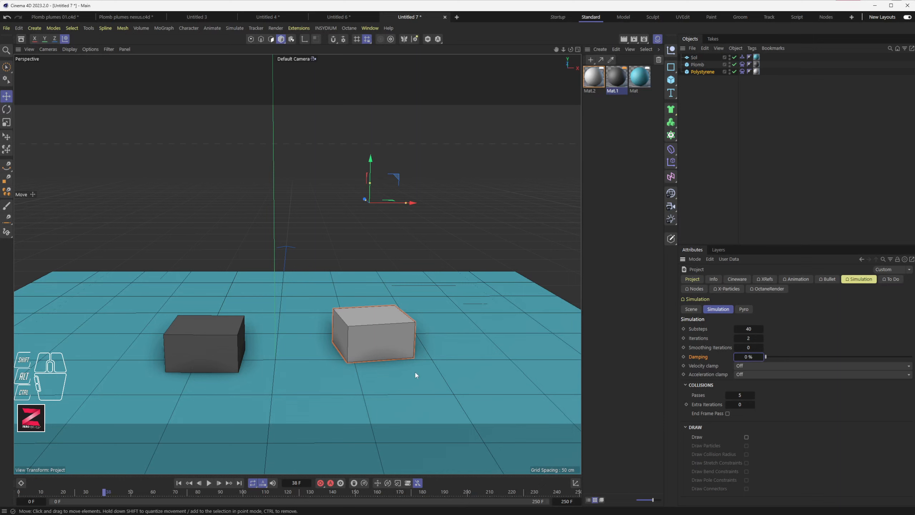
- Play the simulation twice from the first frame with 0 % damping, stopping it once both boxes have landed
{"action": "left_click", "coordinate": [178, 483]}
{"action": "left_click", "coordinate": [210, 484]}
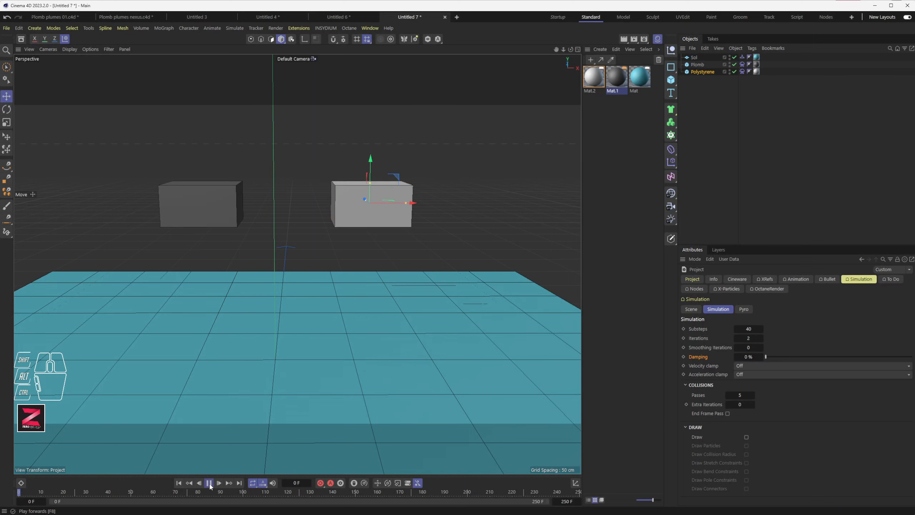
{"action": "left_click", "coordinate": [210, 483]}
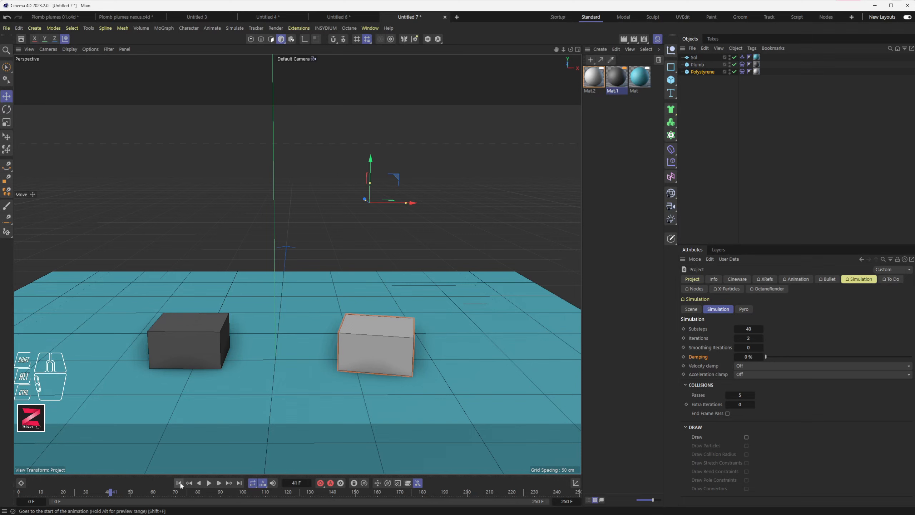
{"action": "left_click", "coordinate": [179, 483]}
{"action": "left_click", "coordinate": [209, 484]}
{"action": "left_click", "coordinate": [209, 484]}
- Set the project's simulation damping to 20 %
{"action": "left_click", "coordinate": [748, 356]}
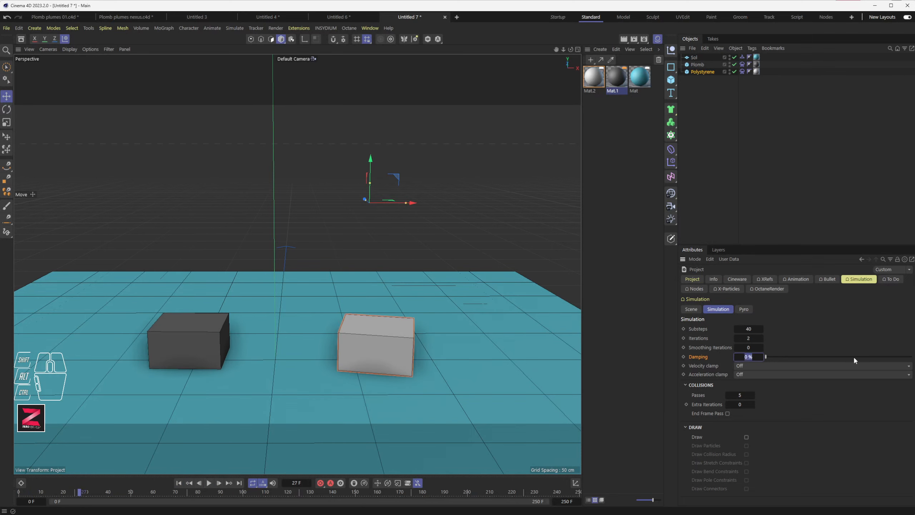
{"action": "type", "text": "20"}
{"action": "key", "text": "Return"}
- Play the simulation twice from the start with 20 % damping, and return it to the first frame
{"action": "left_click", "coordinate": [179, 484]}
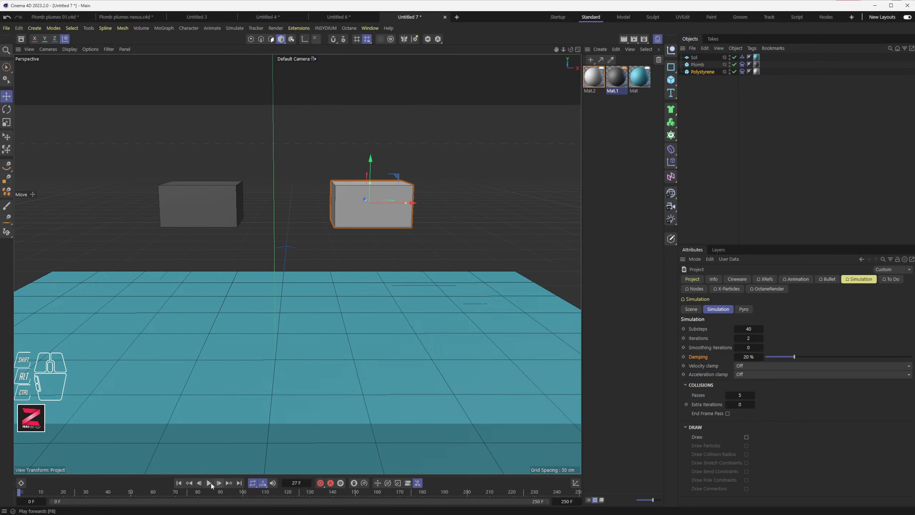
{"action": "left_click", "coordinate": [210, 483]}
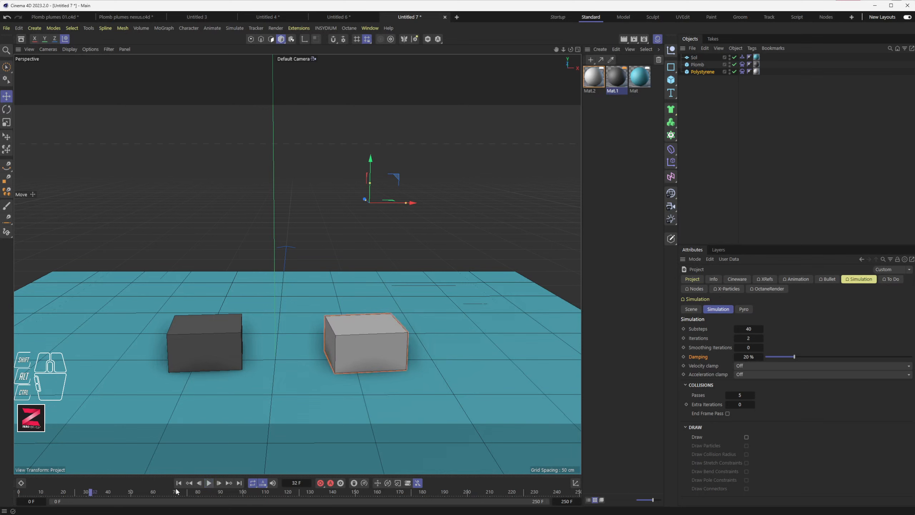
{"action": "left_click", "coordinate": [179, 483]}
{"action": "left_click", "coordinate": [210, 485]}
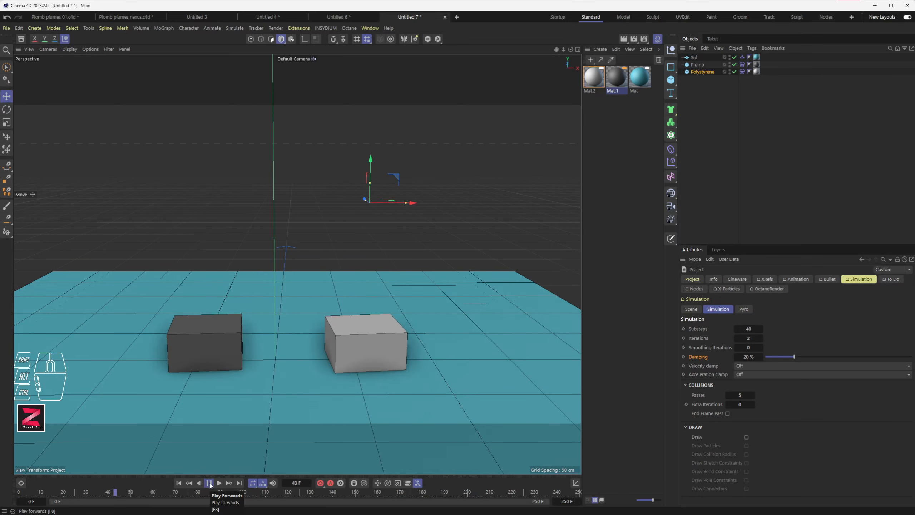
{"action": "left_click", "coordinate": [210, 484]}
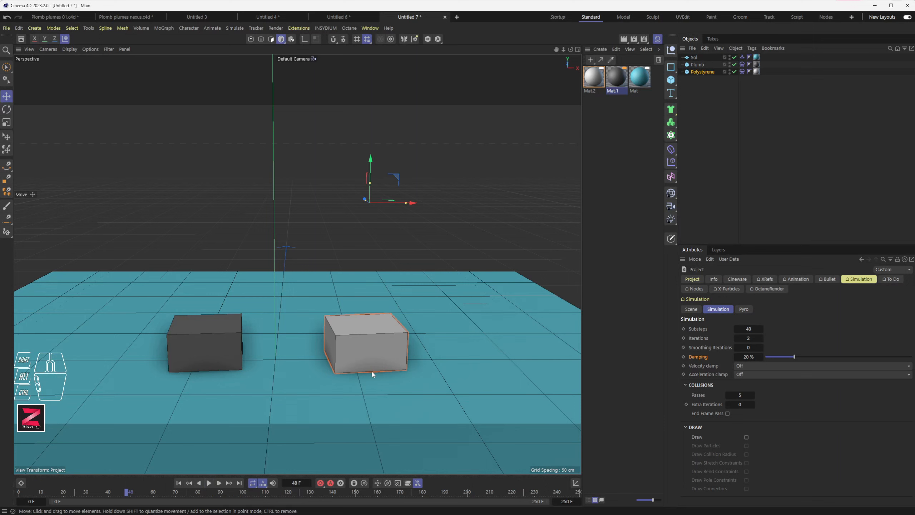
{"action": "left_click", "coordinate": [178, 483]}
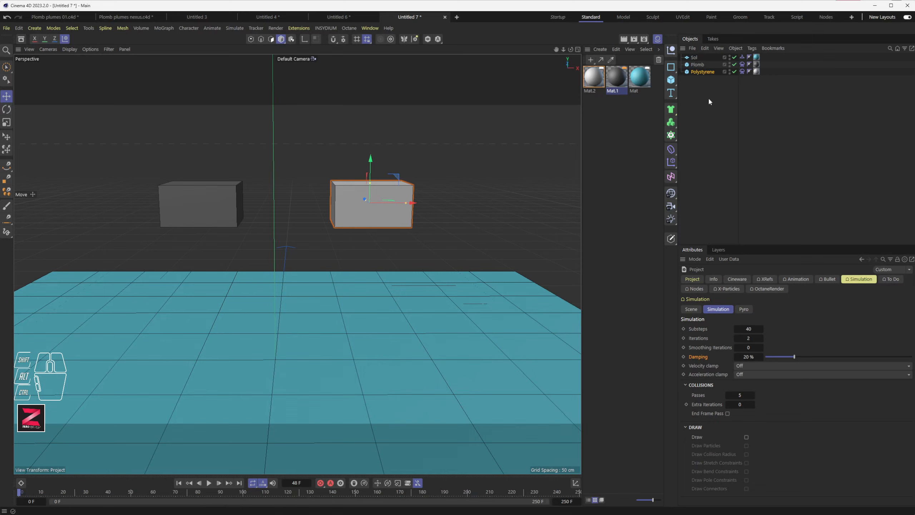
- Compare the soft-body surface settings of the Polystyrene and Plomb boxes, and set the Plomb box's mass to 10
{"action": "left_click", "coordinate": [741, 72]}
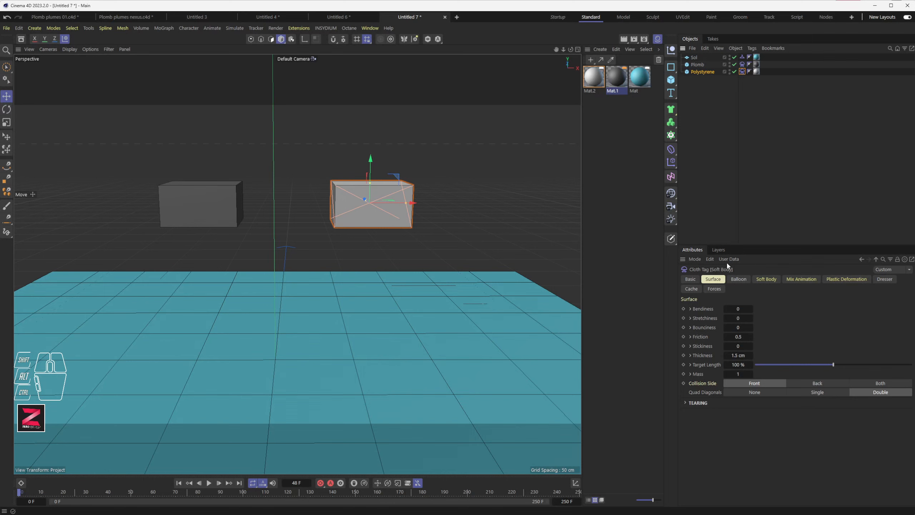
{"action": "left_click", "coordinate": [698, 374]}
{"action": "left_click", "coordinate": [230, 201]}
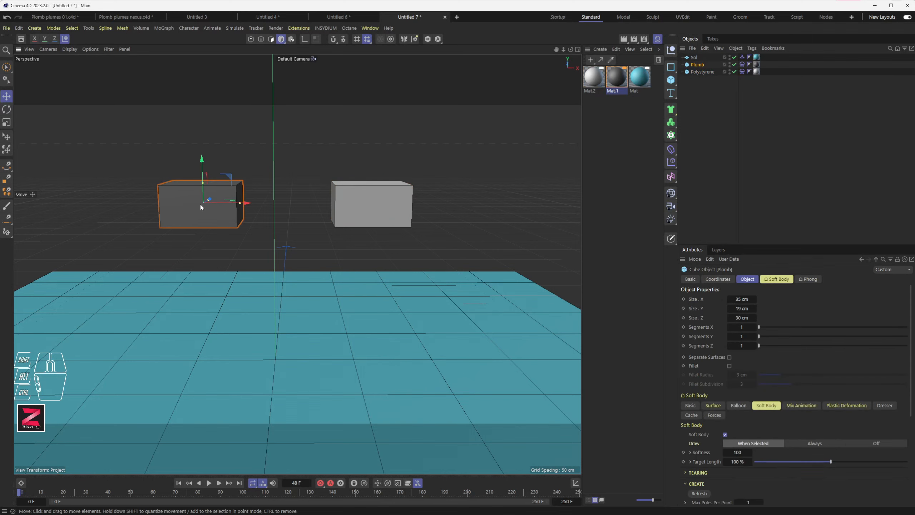
{"action": "left_click", "coordinate": [742, 65]}
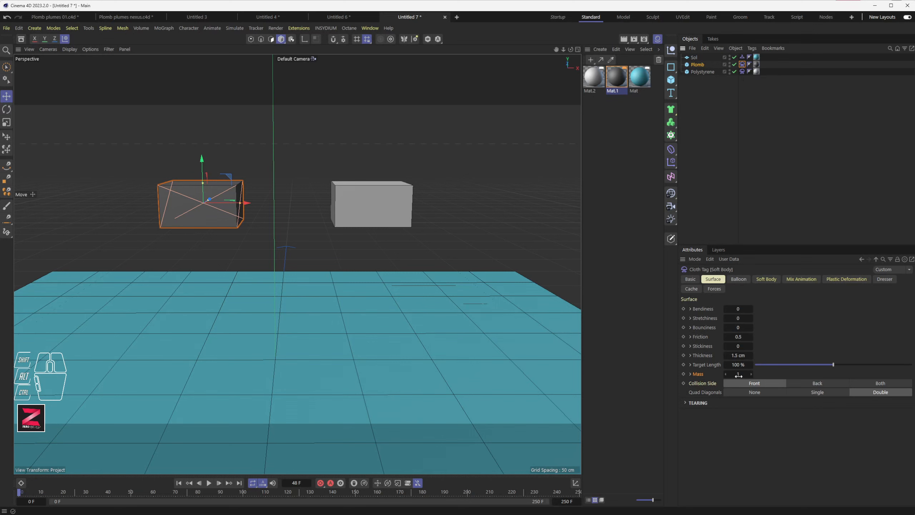
{"action": "left_click", "coordinate": [742, 71]}
{"action": "left_click", "coordinate": [742, 64]}
{"action": "left_click", "coordinate": [738, 375]}
{"action": "type", "text": "10"}
- Play the simulation twice from the first frame with the heavier Plomb box, stopping the second run at frame 31
{"action": "left_click", "coordinate": [179, 483]}
{"action": "left_click", "coordinate": [209, 482]}
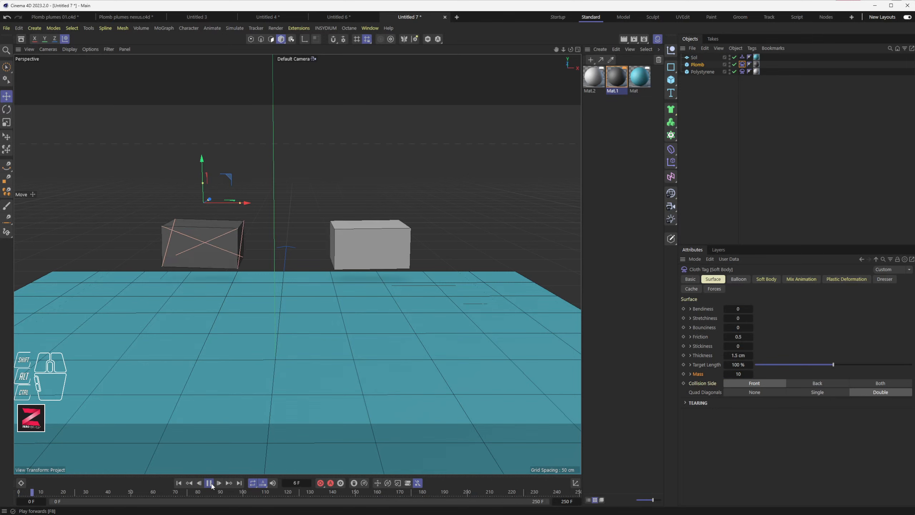
{"action": "left_click", "coordinate": [209, 482]}
{"action": "left_click", "coordinate": [183, 483]}
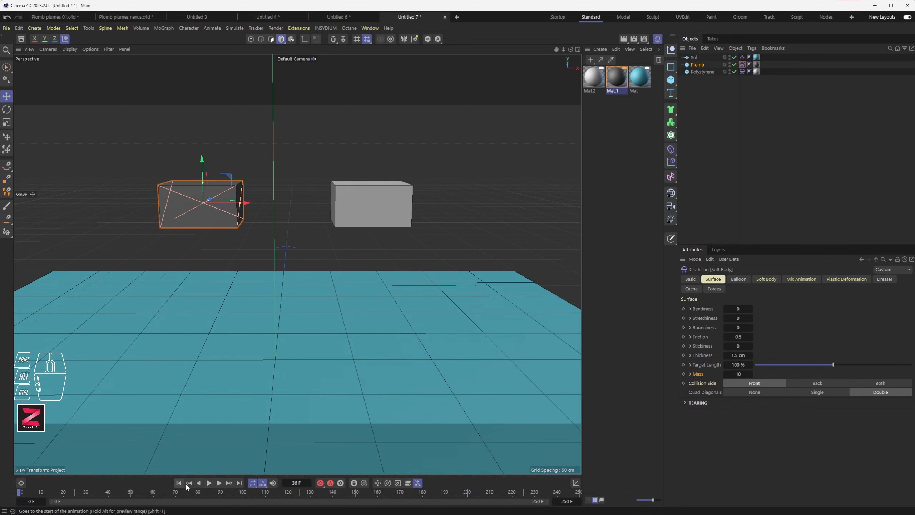
{"action": "left_click", "coordinate": [209, 483]}
{"action": "left_click", "coordinate": [209, 483]}
- Set the Plomb box's soft-body mass to 1, and replay the simulation from the start to frame 27
{"action": "left_click", "coordinate": [751, 374]}
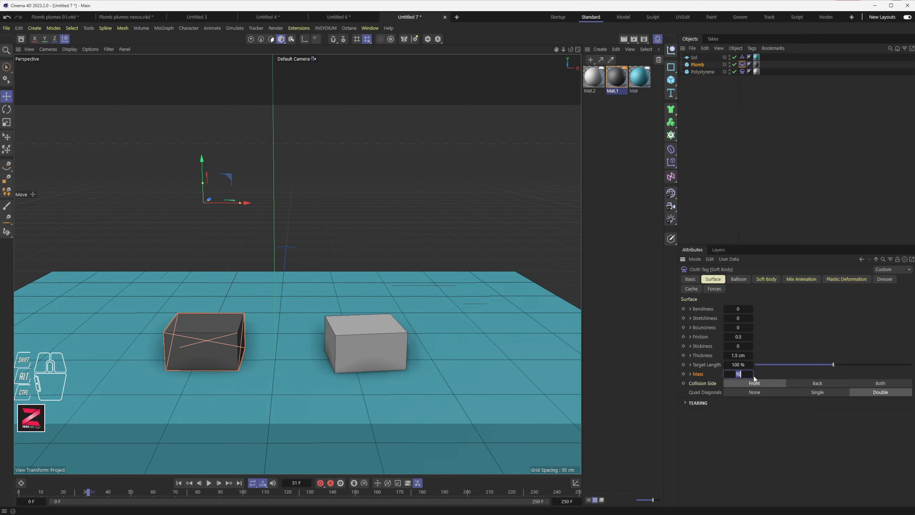
{"action": "type", "text": "1"}
{"action": "left_click", "coordinate": [178, 482]}
{"action": "left_click", "coordinate": [209, 483]}
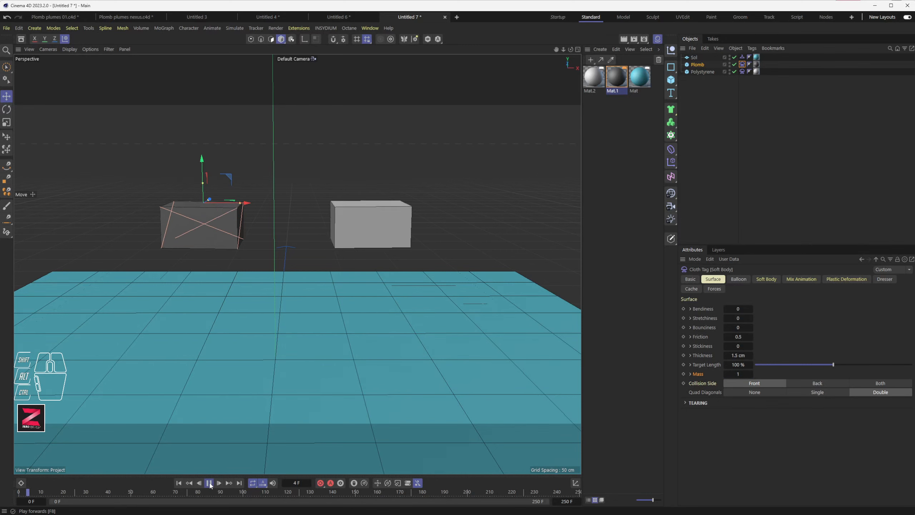
{"action": "left_click", "coordinate": [209, 483]}
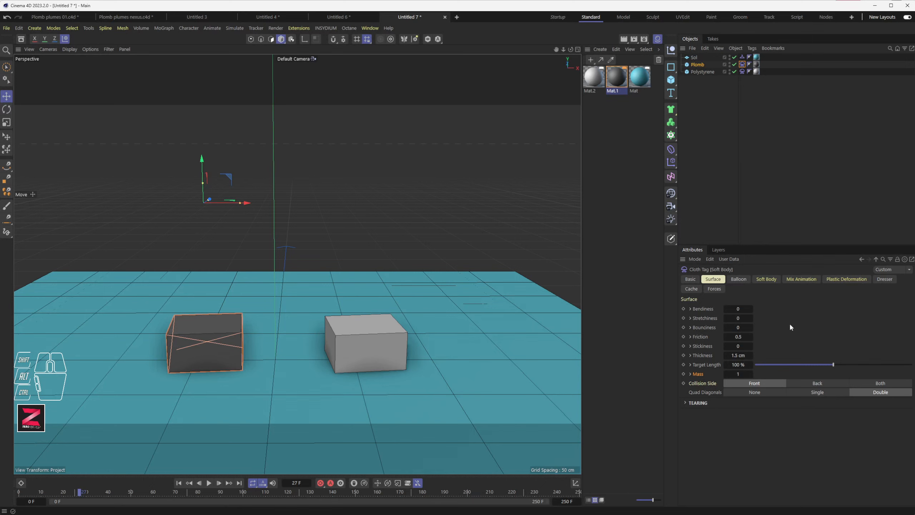
- Raise the project's simulation damping to 50 %, and replay the simulation from the first frame to frame 44
{"action": "key", "text": "ctrl+d"}
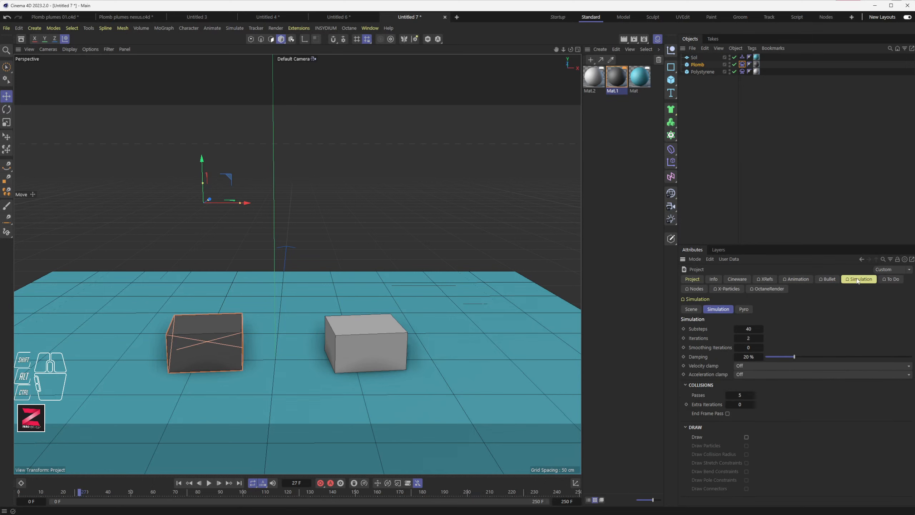
{"action": "left_click_drag", "start_coordinate": [739, 358], "coordinate": [888, 354]}
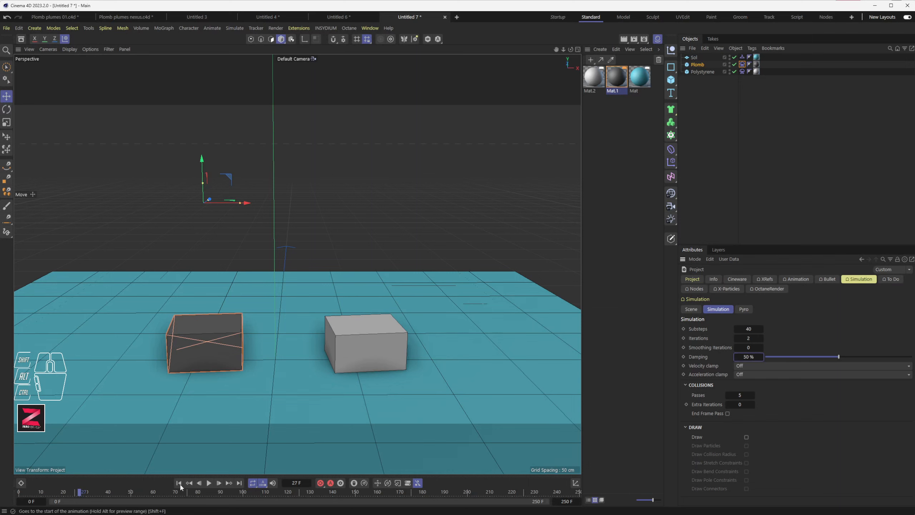
{"action": "left_click", "coordinate": [179, 483]}
{"action": "left_click", "coordinate": [209, 483]}
{"action": "left_click", "coordinate": [209, 483]}
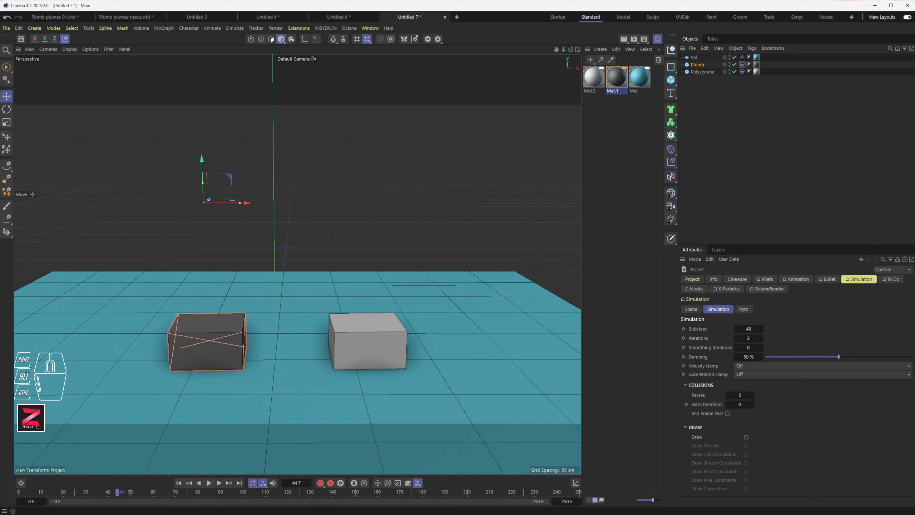
- Set the project's simulation damping to 2 %
{"action": "left_click", "coordinate": [749, 356]}
{"action": "key", "text": "Return"}
{"action": "left_click", "coordinate": [752, 356]}
{"action": "type", "text": "2"}
{"action": "key", "text": "Return"}
- Replay the simulation from the start with 2 % damping to frame 32, and return it to the first frame
{"action": "left_click", "coordinate": [180, 484]}
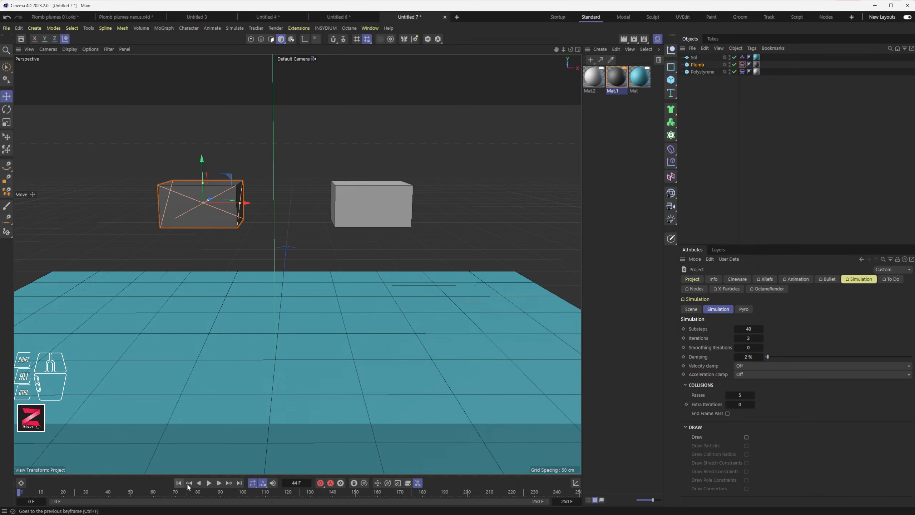
{"action": "left_click", "coordinate": [209, 483]}
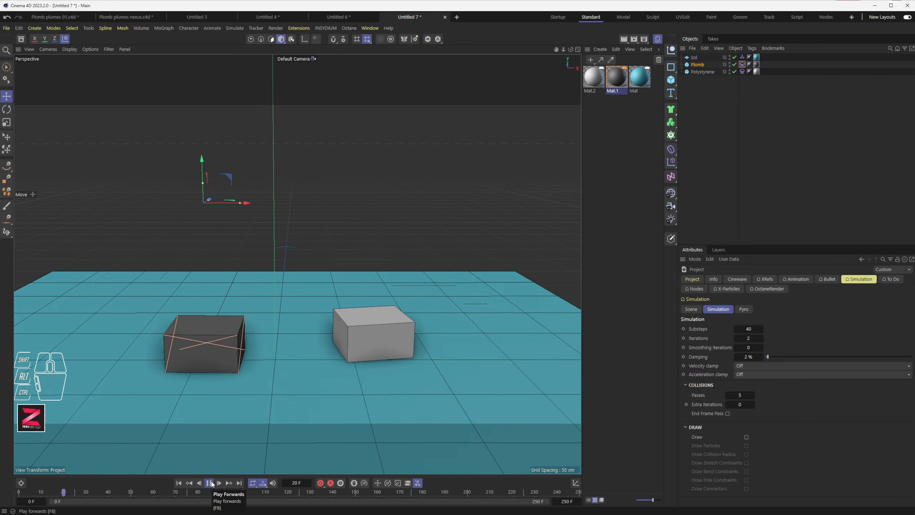
{"action": "left_click", "coordinate": [210, 484]}
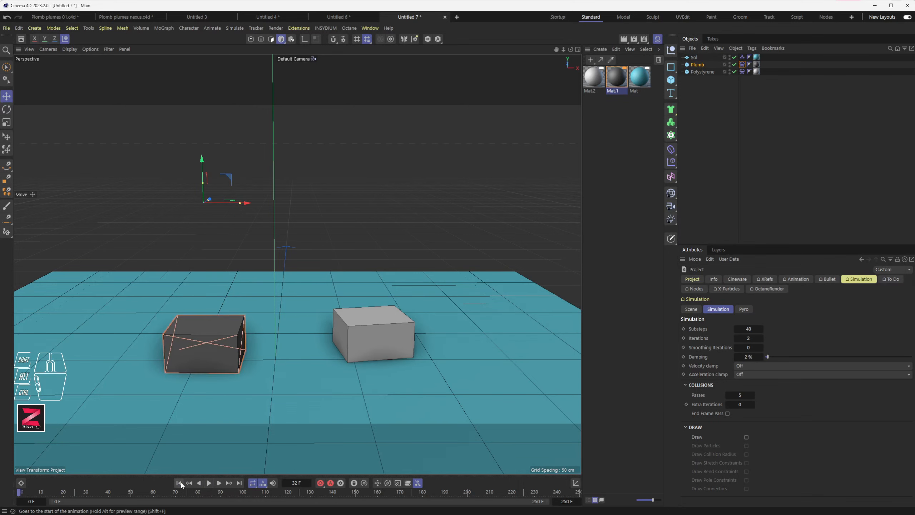
{"action": "left_click", "coordinate": [179, 483]}
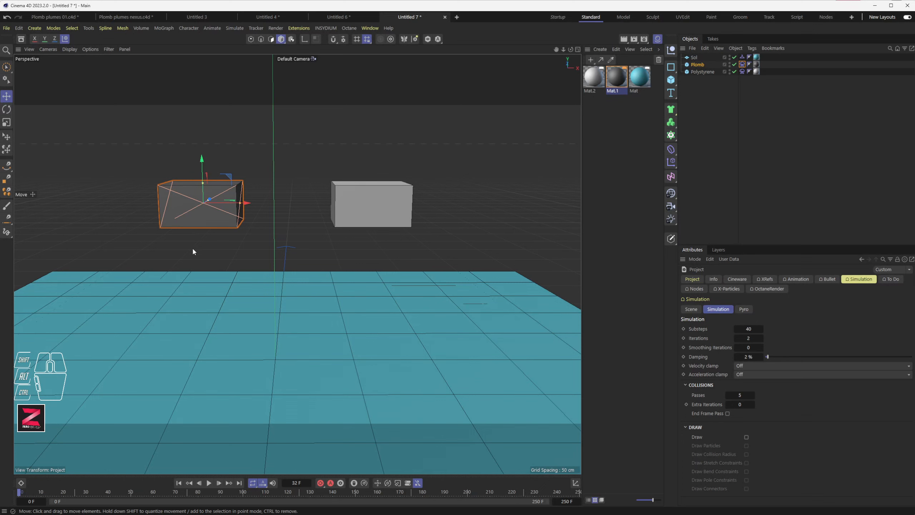
- Add a Friction force object to the simulation scene
{"action": "left_click", "coordinate": [362, 203]}
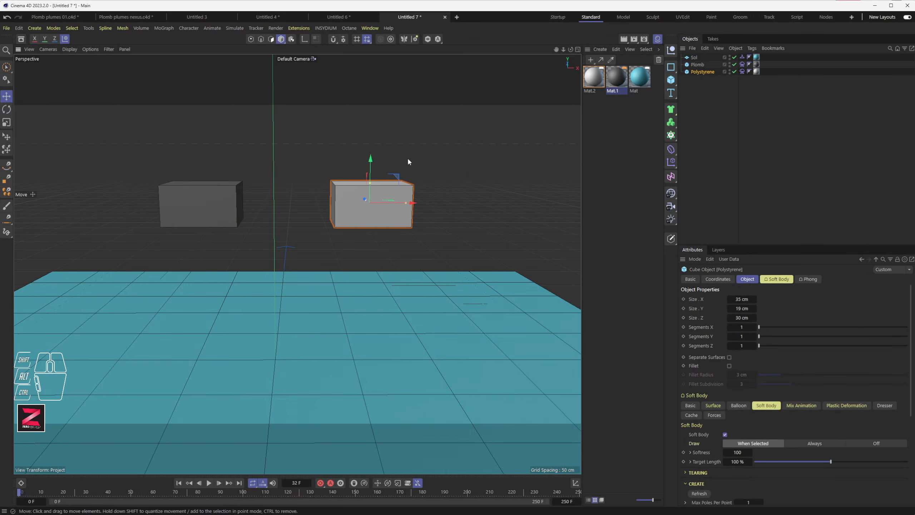
{"action": "left_click", "coordinate": [233, 29]}
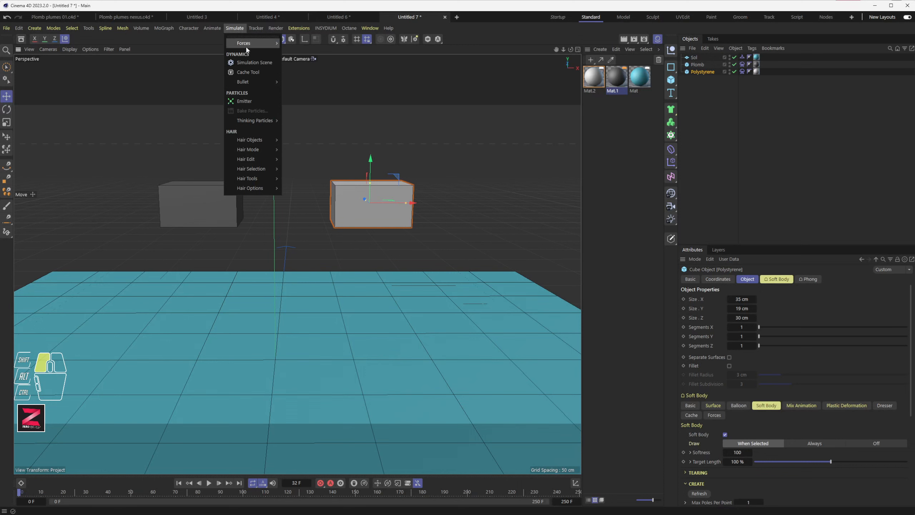
{"action": "mouse_move", "coordinate": [249, 43]}
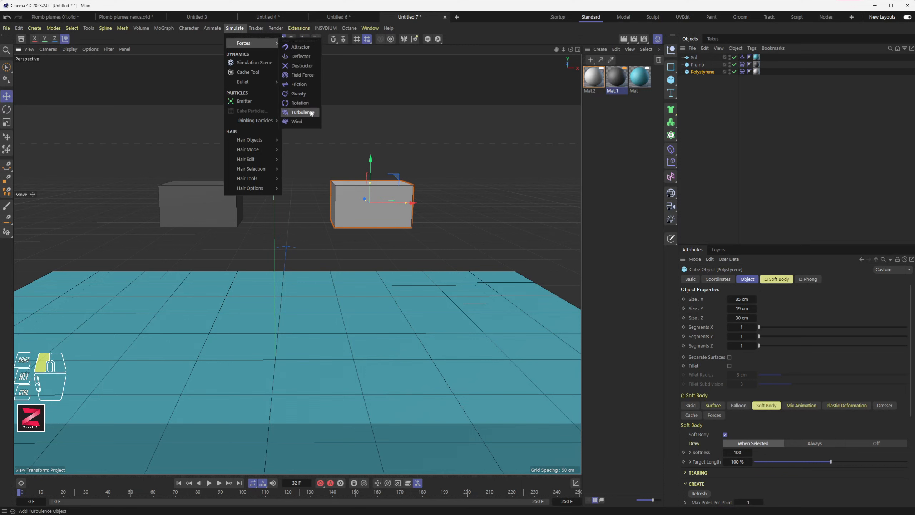
{"action": "left_click", "coordinate": [306, 85]}
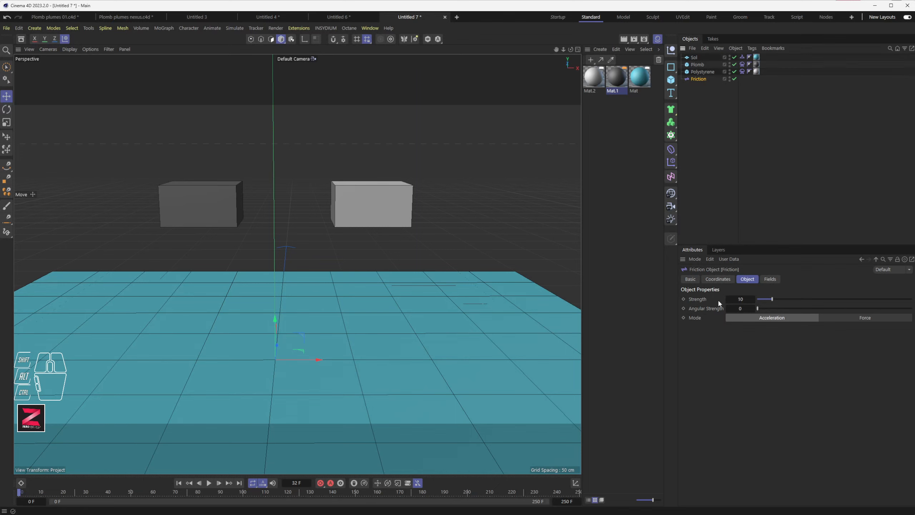
- Set the Friction force's strength to 20, and play the simulation to frame 64
{"action": "left_click", "coordinate": [701, 298]}
{"action": "left_click", "coordinate": [741, 300]}
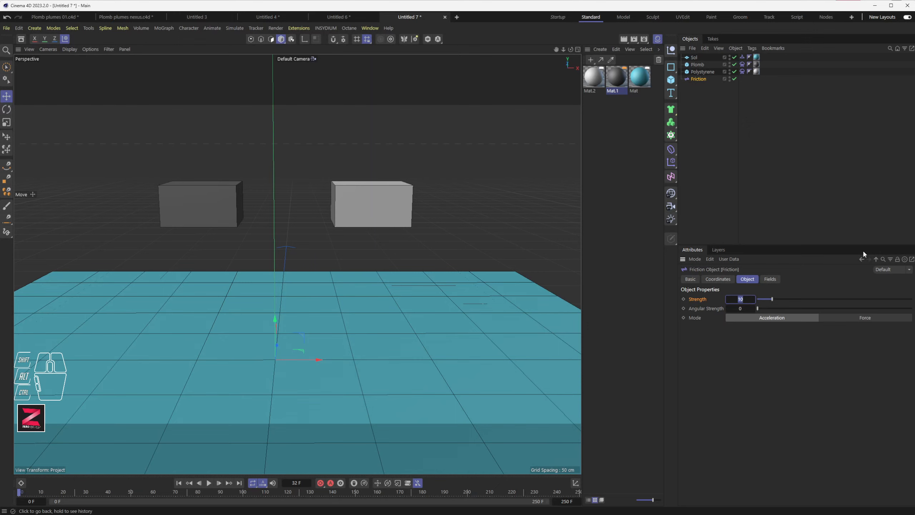
{"action": "type", "text": "20"}
{"action": "key", "text": "Return"}
{"action": "left_click", "coordinate": [209, 483]}
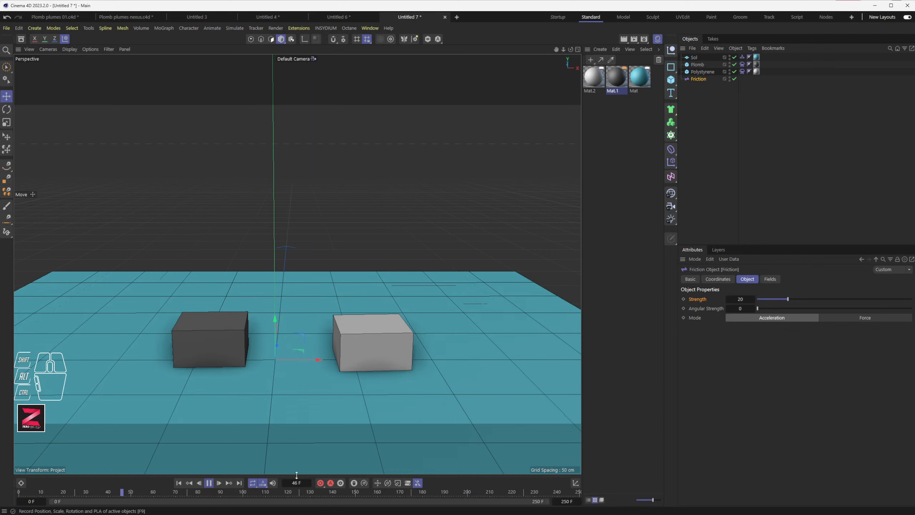
{"action": "left_click", "coordinate": [210, 483]}
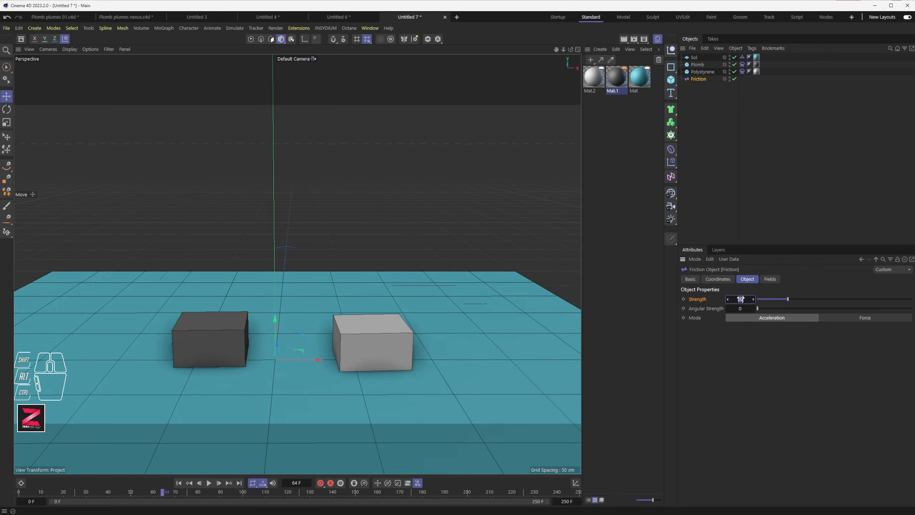
- Set the Friction force's strength to 80
{"action": "type", "text": "80"}
{"action": "key", "text": "Return"}
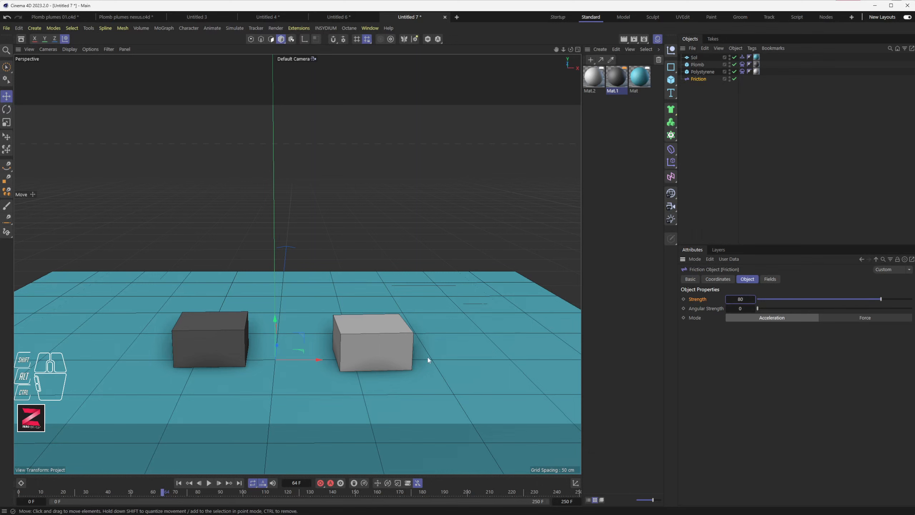
- Replay the simulation from the start with a Friction strength of 80 to frame 50
{"action": "left_click", "coordinate": [179, 483]}
{"action": "left_click", "coordinate": [209, 483]}
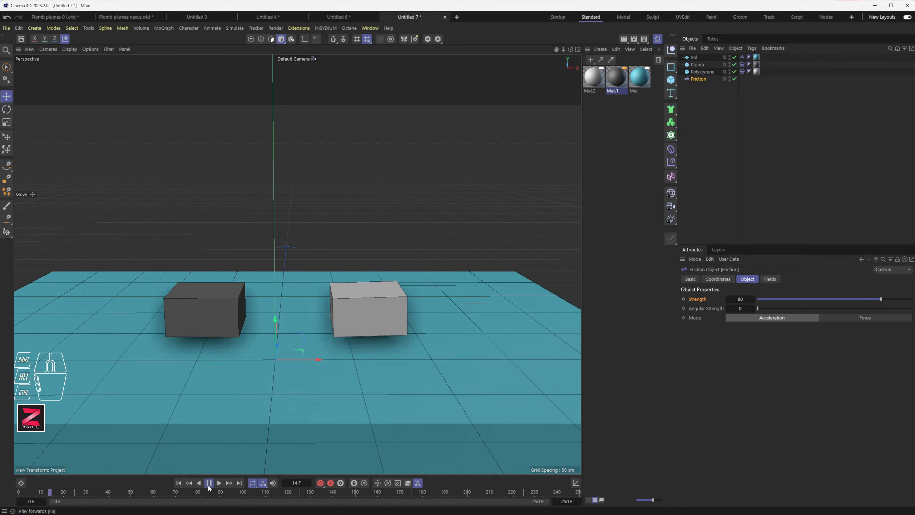
{"action": "left_click", "coordinate": [209, 483]}
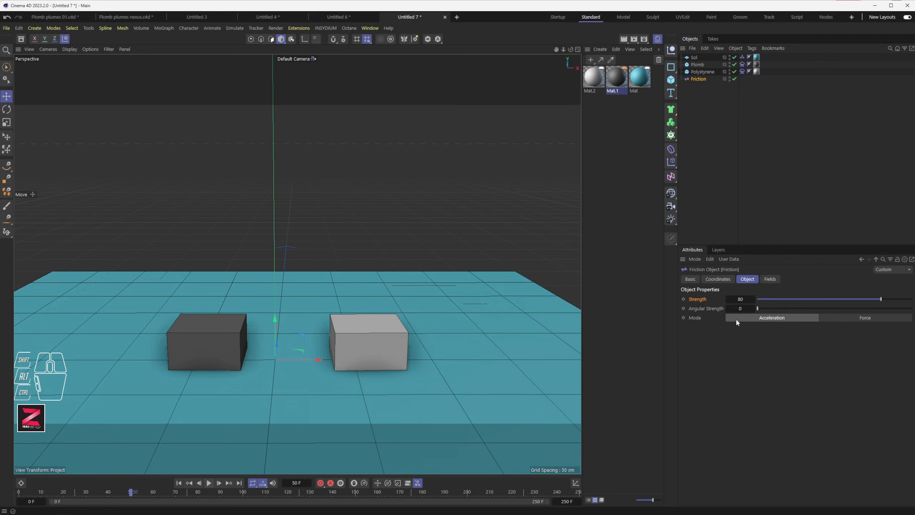
- Set the Friction force's strength to 120, and replay the simulation from the start to frame 51
{"action": "left_click", "coordinate": [741, 299]}
{"action": "type", "text": "120"}
{"action": "key", "text": "Return"}
{"action": "left_click", "coordinate": [179, 483]}
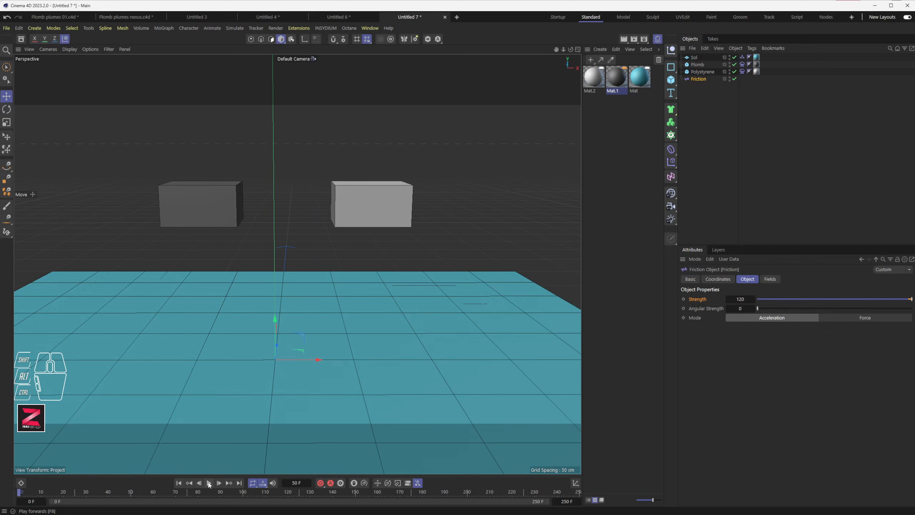
{"action": "left_click", "coordinate": [209, 483]}
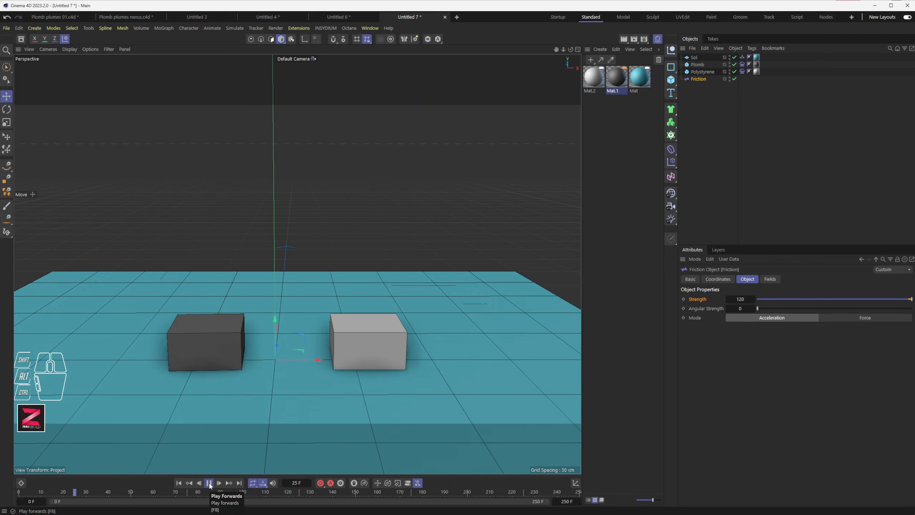
{"action": "left_click", "coordinate": [209, 483]}
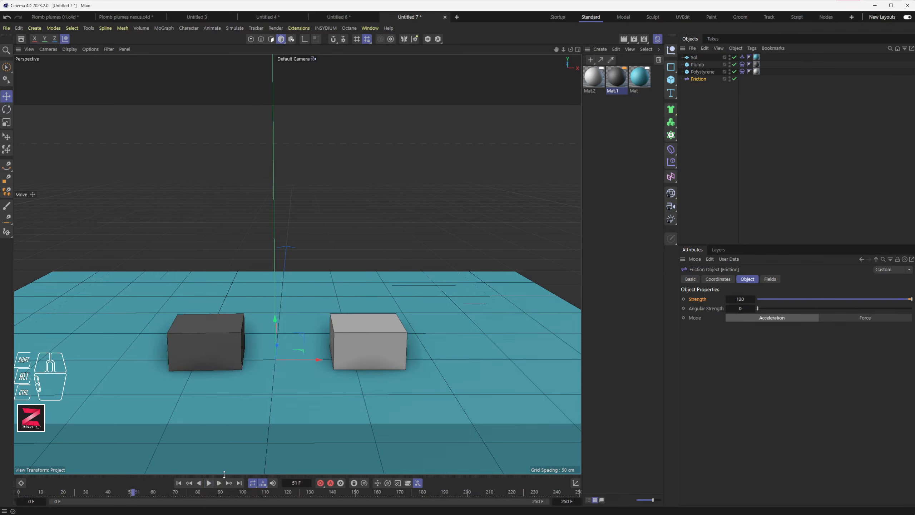
- Set the Friction force's strength to 20
{"action": "double_click", "coordinate": [740, 299]}
{"action": "type", "text": "20"}
{"action": "key", "text": "Return"}
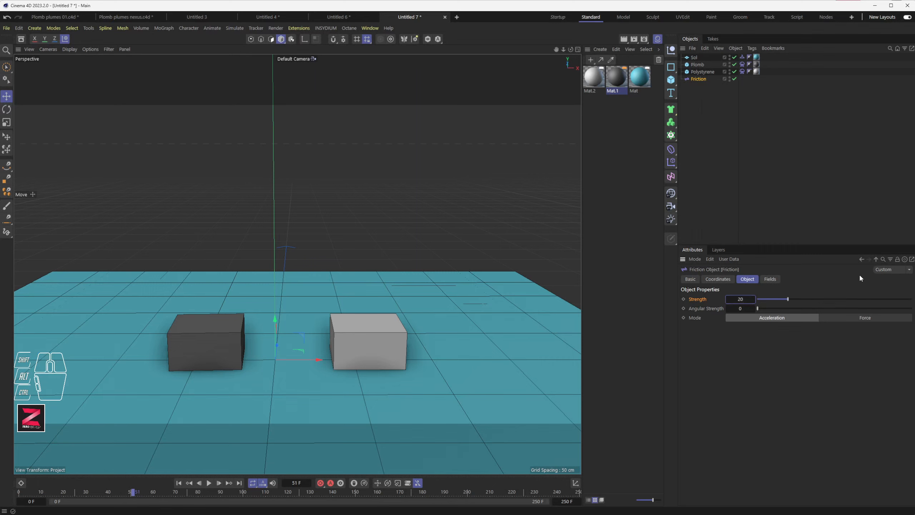
{"action": "left_click", "coordinate": [698, 299]}
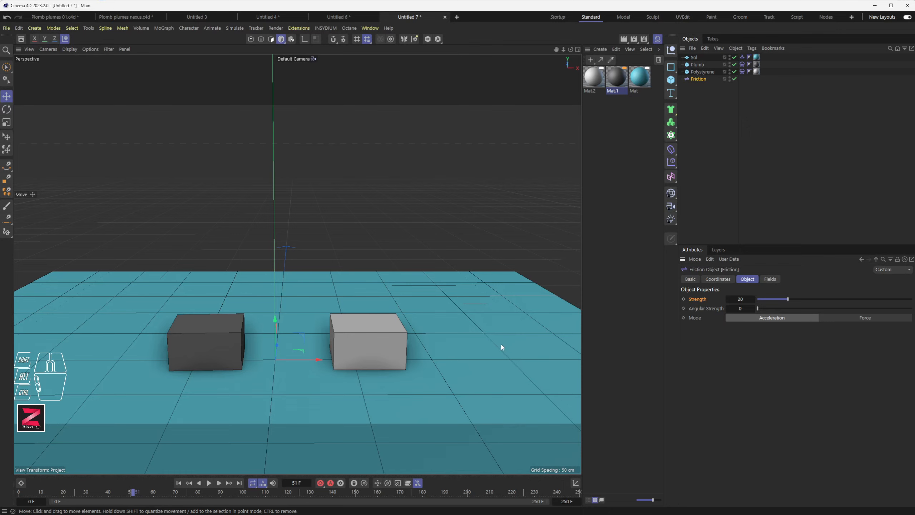
- Return the simulation to the first frame and inspect the Plomb, Polystyrene and Friction objects in turn
{"action": "double_click", "coordinate": [742, 299]}
{"action": "left_click", "coordinate": [202, 344]}
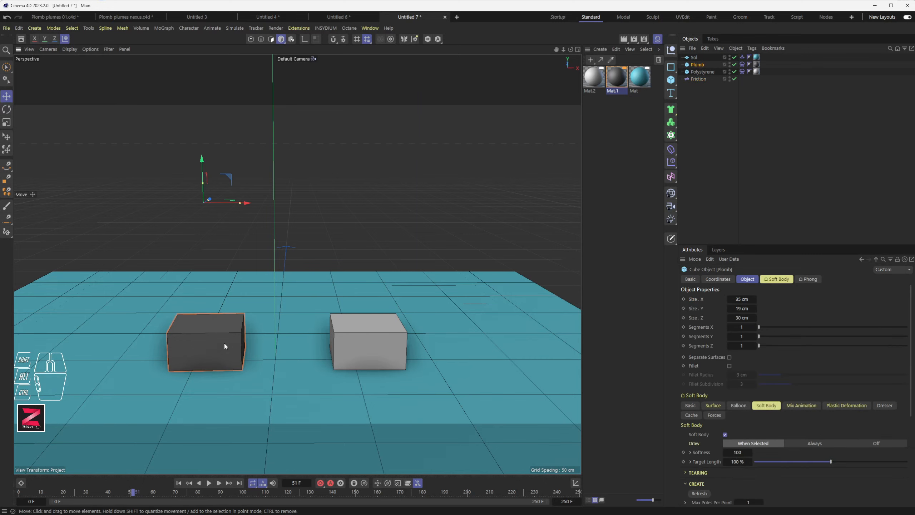
{"action": "left_click", "coordinate": [180, 483]}
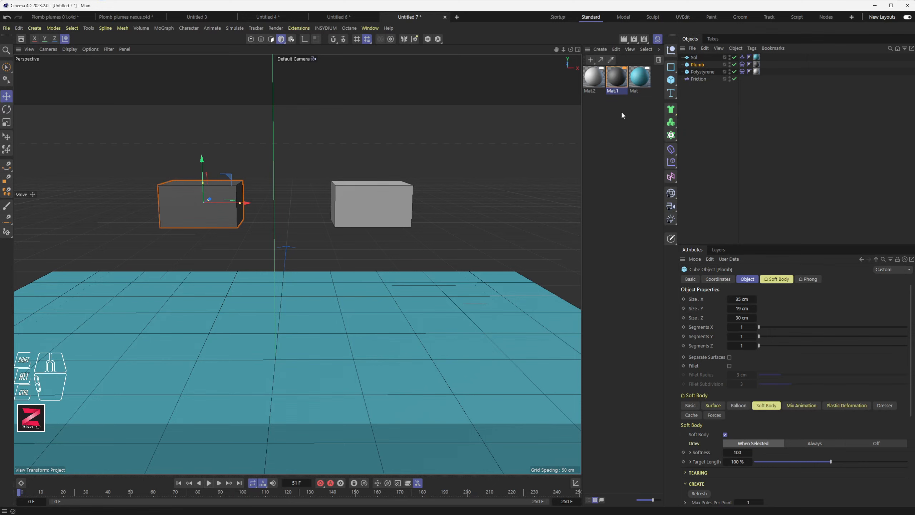
{"action": "left_click", "coordinate": [699, 79]}
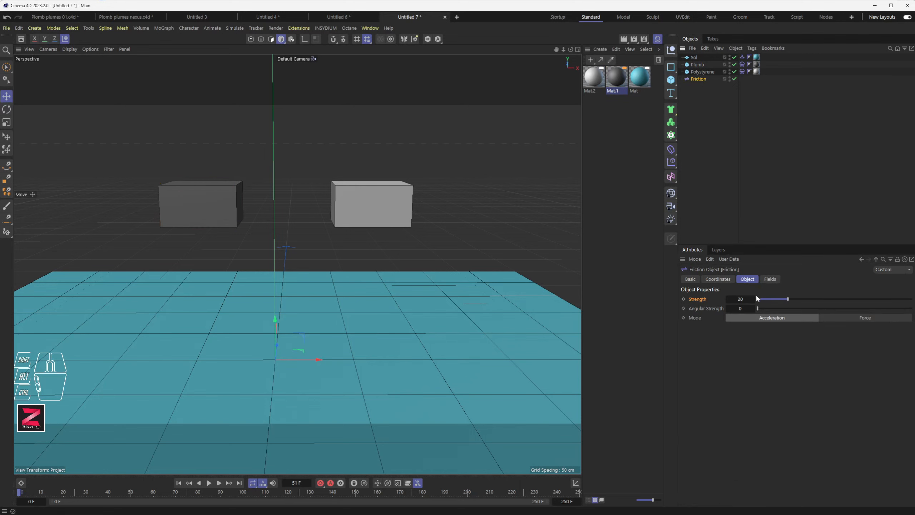
{"action": "left_click", "coordinate": [377, 211]}
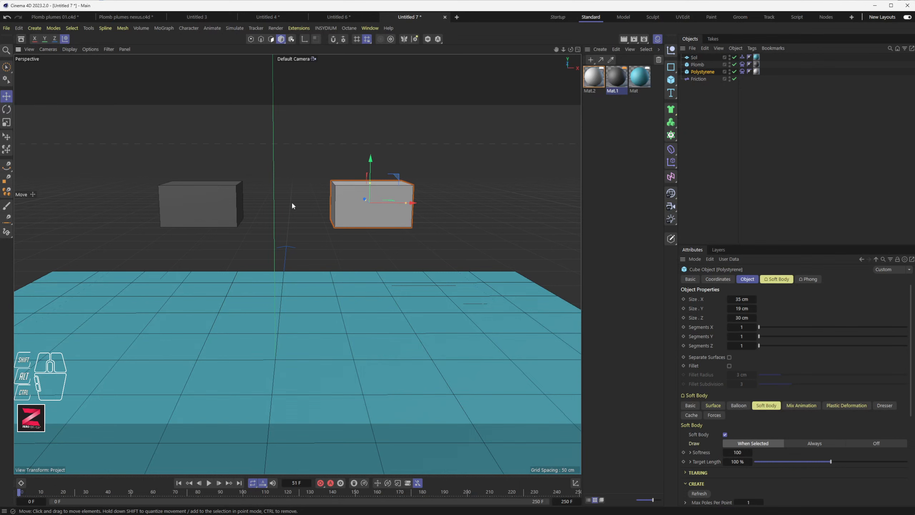
{"action": "left_click", "coordinate": [195, 203]}
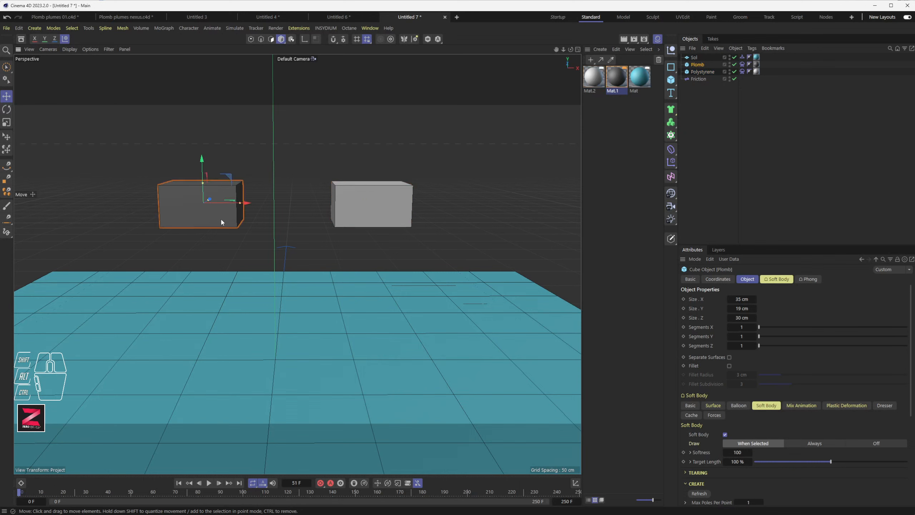
{"action": "left_click", "coordinate": [357, 214]}
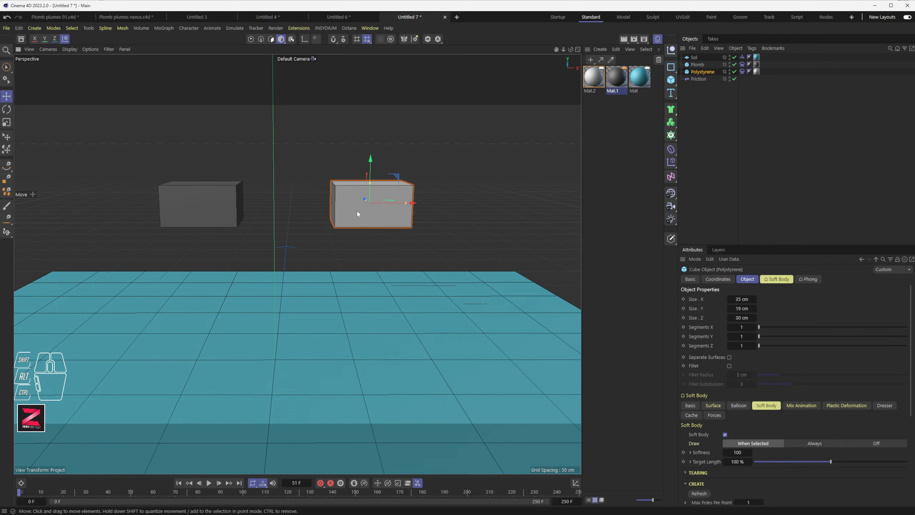
- Examine the Forces settings and available modes in the Plomb box's Soft Body tag
{"action": "left_click", "coordinate": [742, 64]}
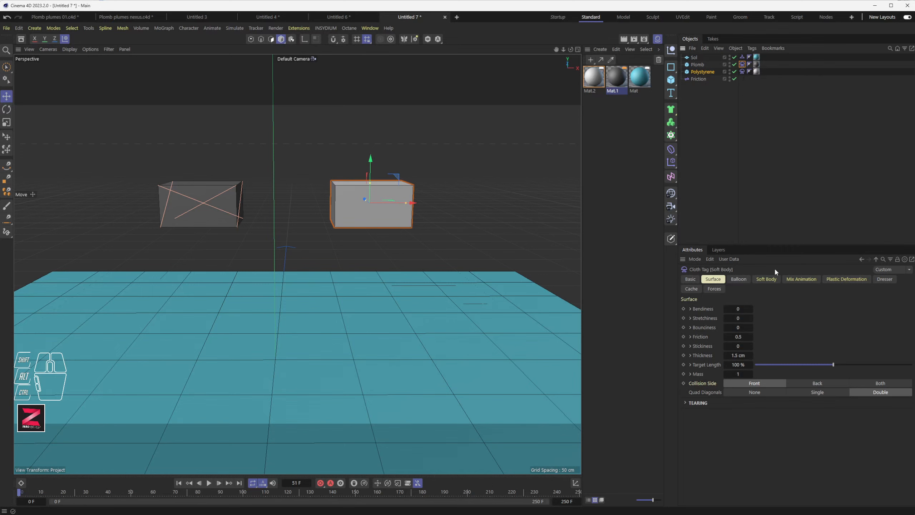
{"action": "left_click", "coordinate": [720, 291]}
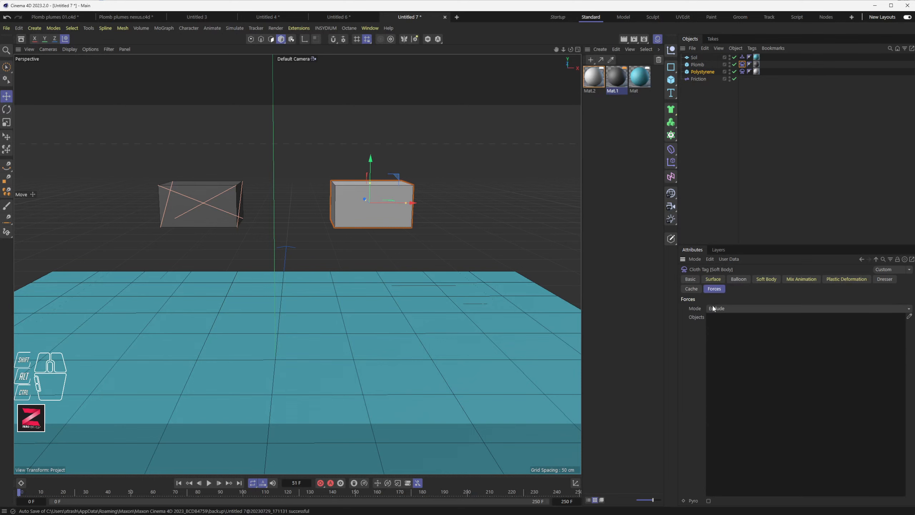
{"action": "left_click", "coordinate": [733, 308]}
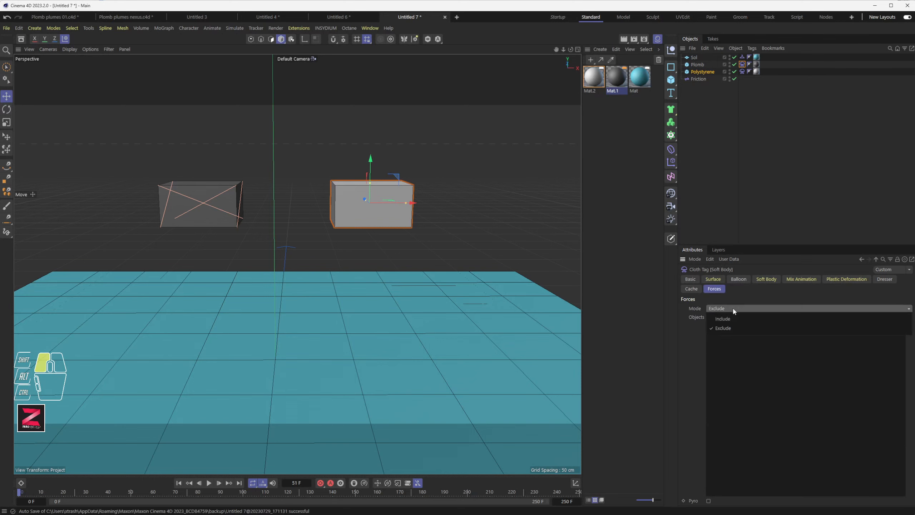
{"action": "left_click", "coordinate": [747, 294]}
- Set the Forces mode of the Polystyrene box's Soft Body tag to Include, and add the Friction force to its object list
{"action": "left_click", "coordinate": [704, 72]}
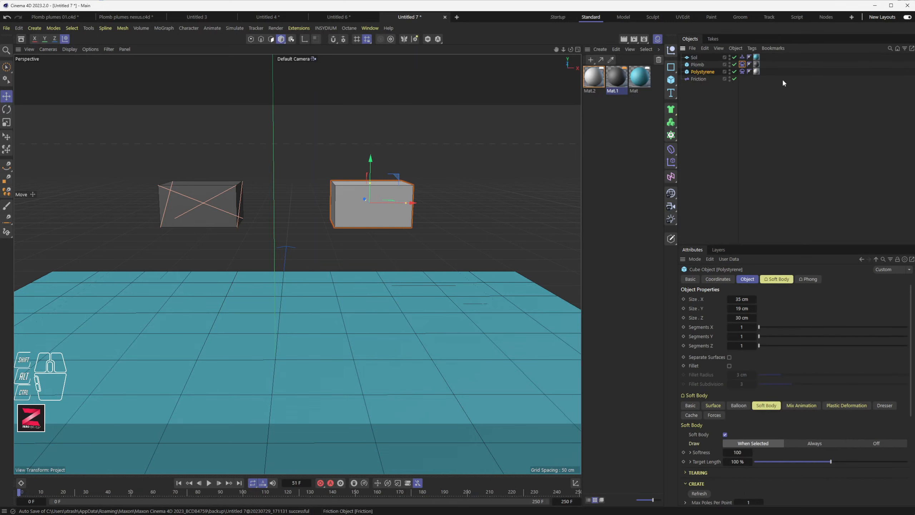
{"action": "left_click", "coordinate": [742, 71]}
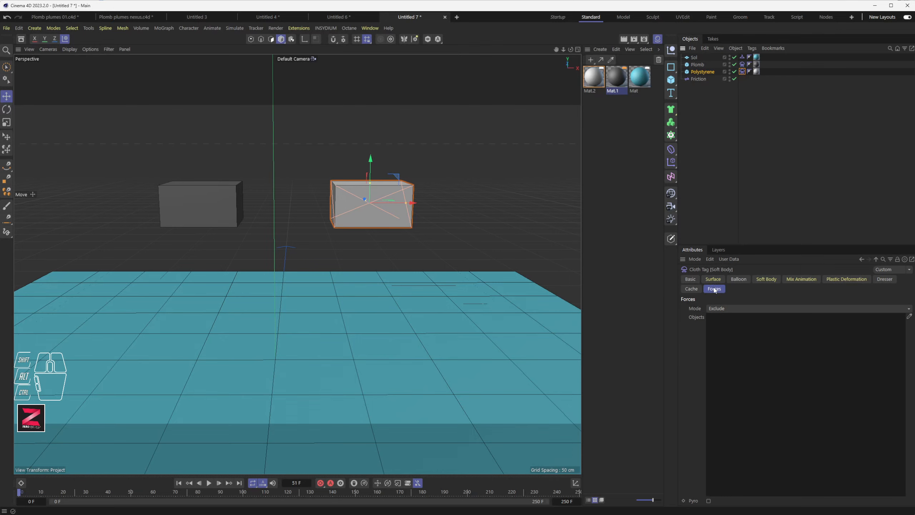
{"action": "left_click", "coordinate": [719, 307]}
{"action": "left_click", "coordinate": [726, 319]}
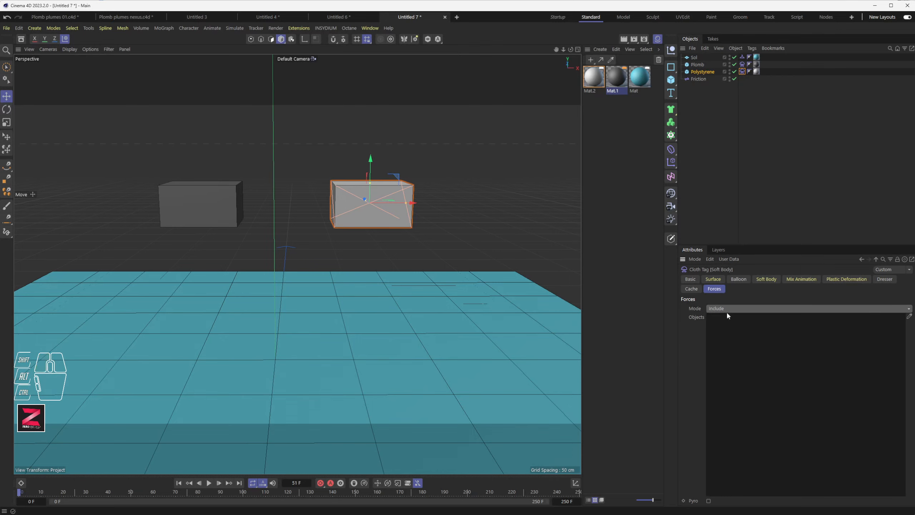
{"action": "left_click_drag", "start_coordinate": [701, 80], "coordinate": [780, 349]}
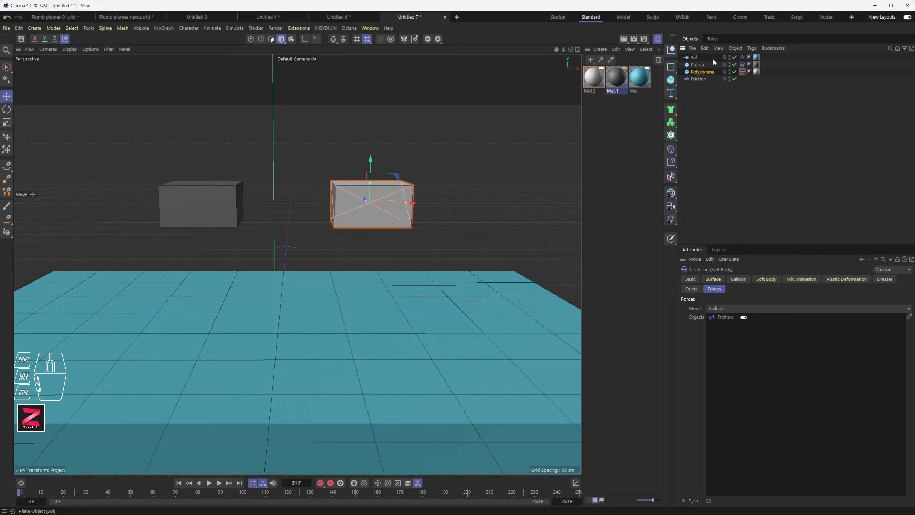
- Exclude the Friction force from the Plomb box by adding it to the Forces list of its Soft Body tag
{"action": "left_click", "coordinate": [743, 71]}
{"action": "left_click", "coordinate": [743, 58]}
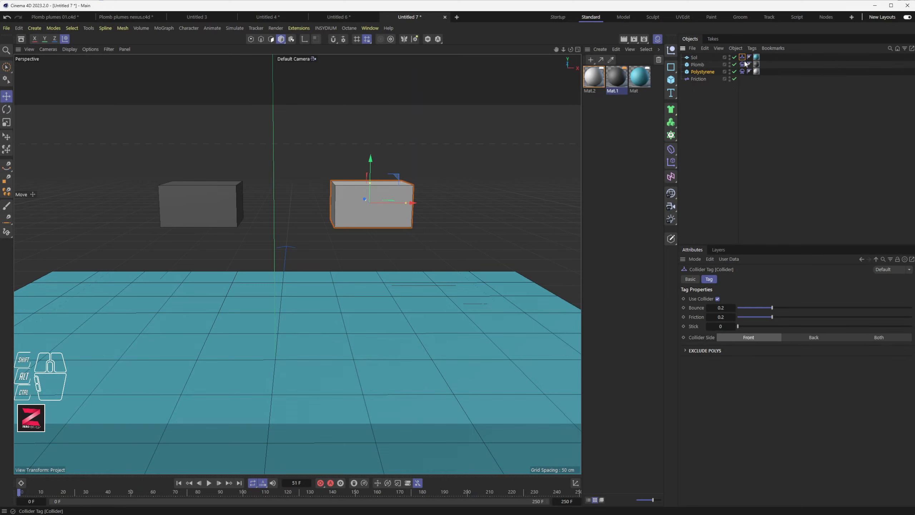
{"action": "left_click", "coordinate": [743, 62]}
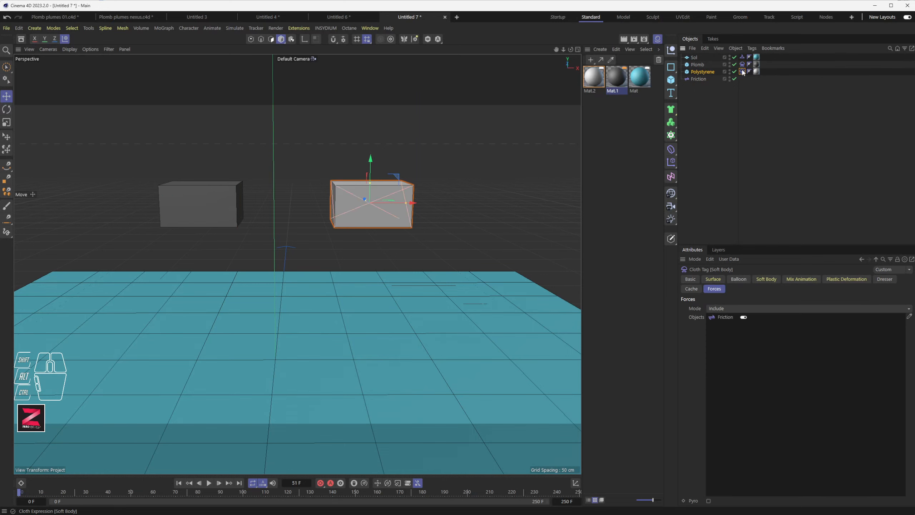
{"action": "left_click", "coordinate": [741, 64]}
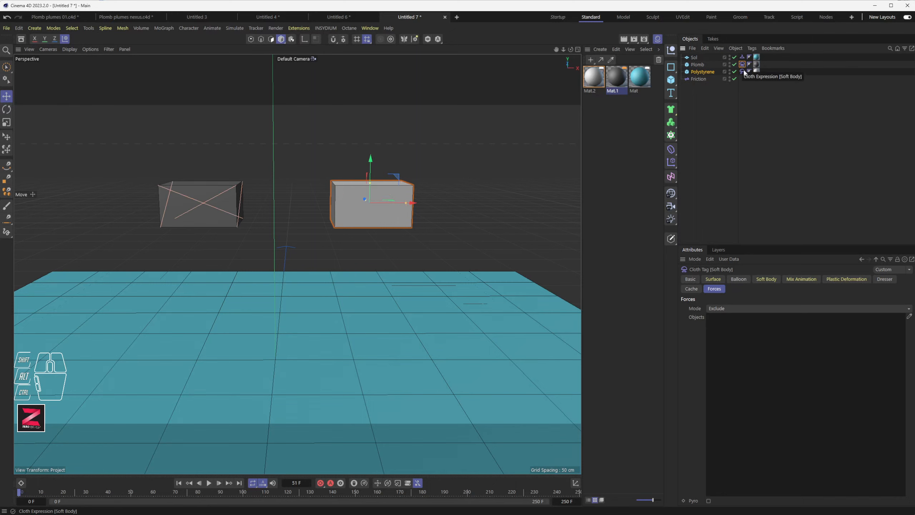
{"action": "left_click_drag", "start_coordinate": [702, 76], "coordinate": [765, 344]}
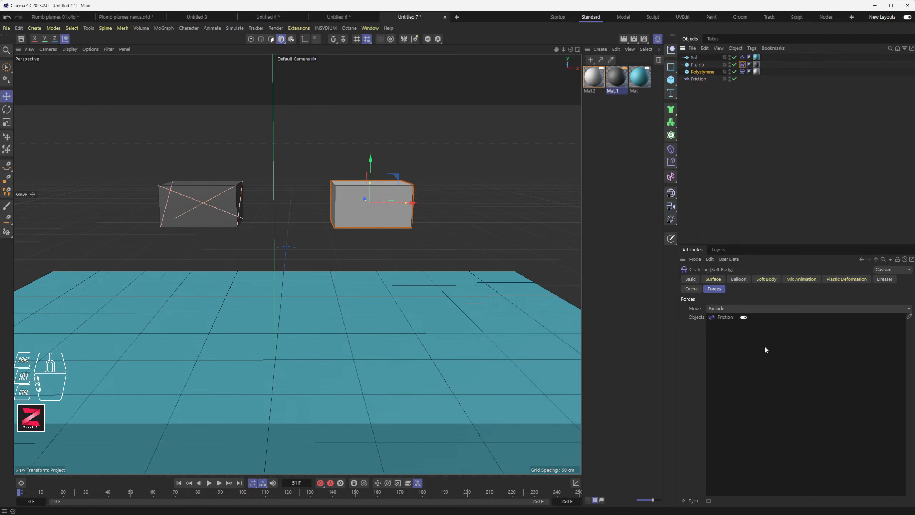
- Replay the simulation from the start to frame 32 with friction acting only on the Polystyrene box
{"action": "left_click", "coordinate": [179, 483]}
{"action": "left_click", "coordinate": [209, 482]}
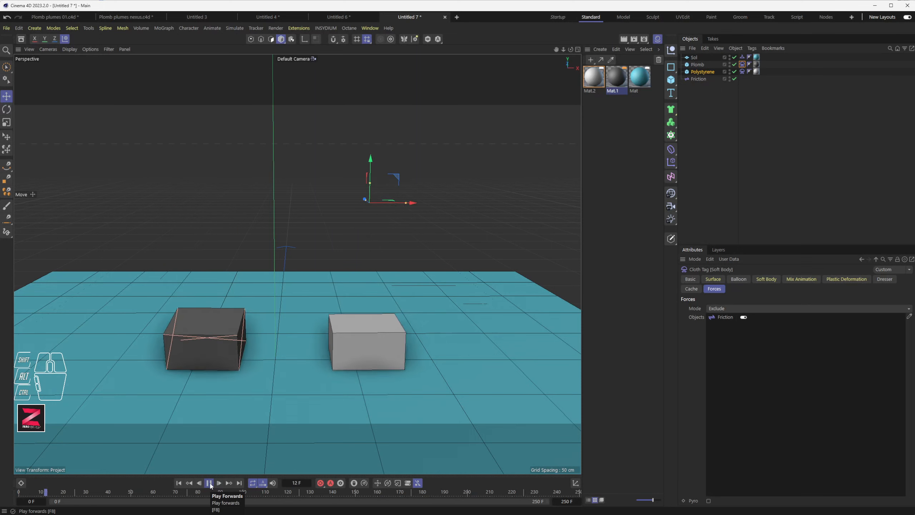
{"action": "left_click", "coordinate": [209, 482]}
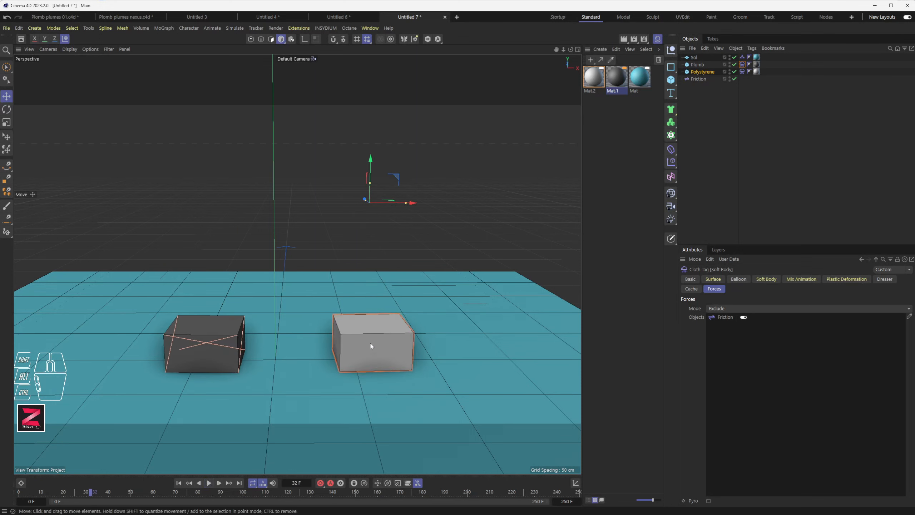
- Set the Friction force's strength to 40
{"action": "left_click", "coordinate": [743, 71]}
{"action": "left_click", "coordinate": [697, 78]}
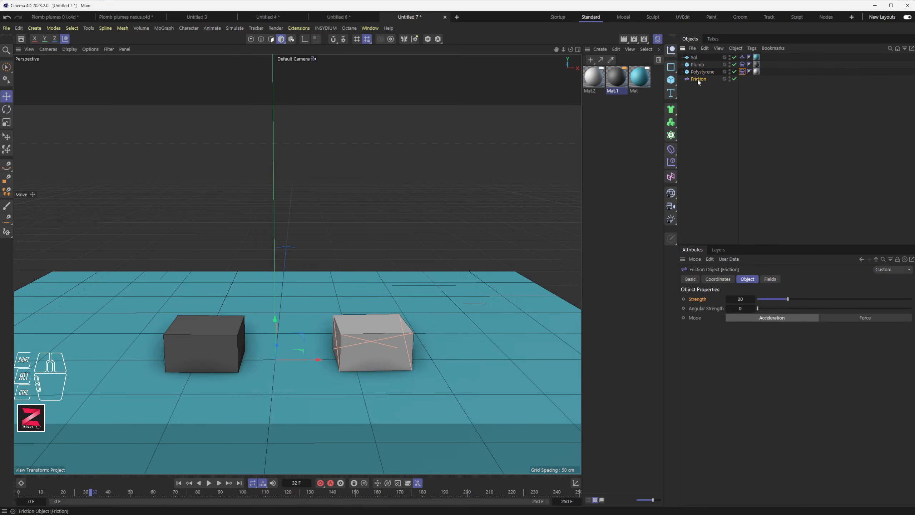
{"action": "left_click", "coordinate": [740, 299]}
{"action": "type", "text": "40"}
{"action": "key", "text": "Return"}
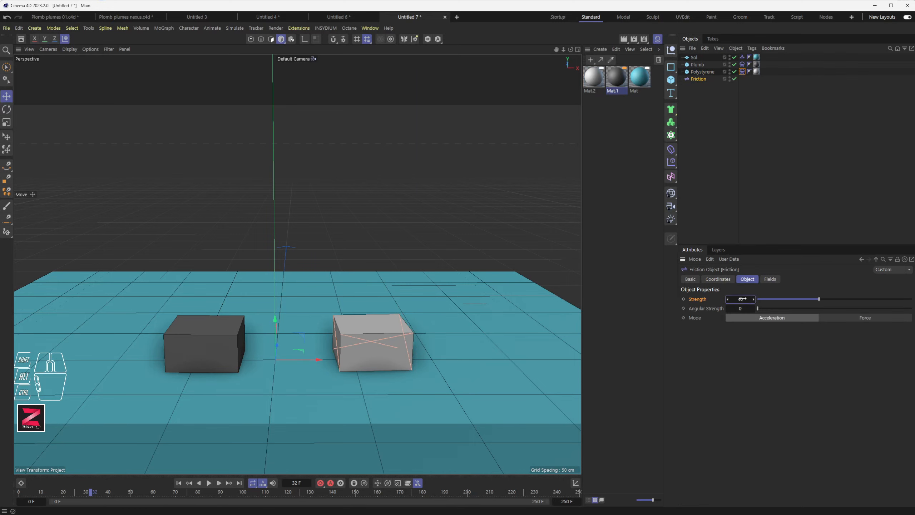
- Replay the simulation from the start with a Friction strength of 40 to frame 46, and return it to the first frame
{"action": "left_click", "coordinate": [179, 482]}
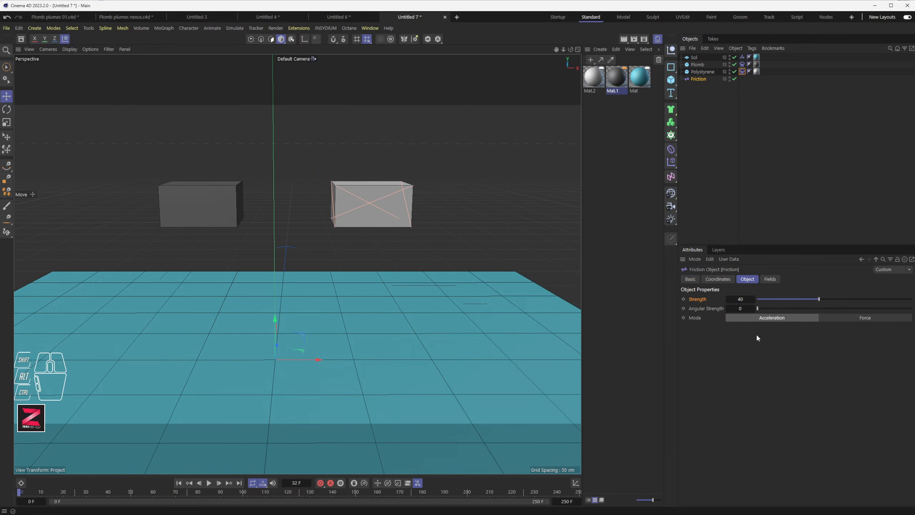
{"action": "left_click", "coordinate": [209, 483]}
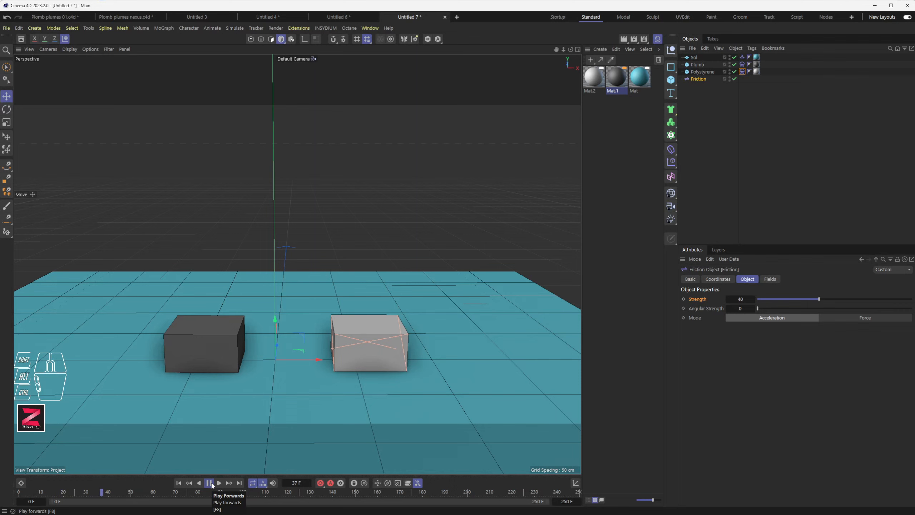
{"action": "left_click", "coordinate": [209, 483]}
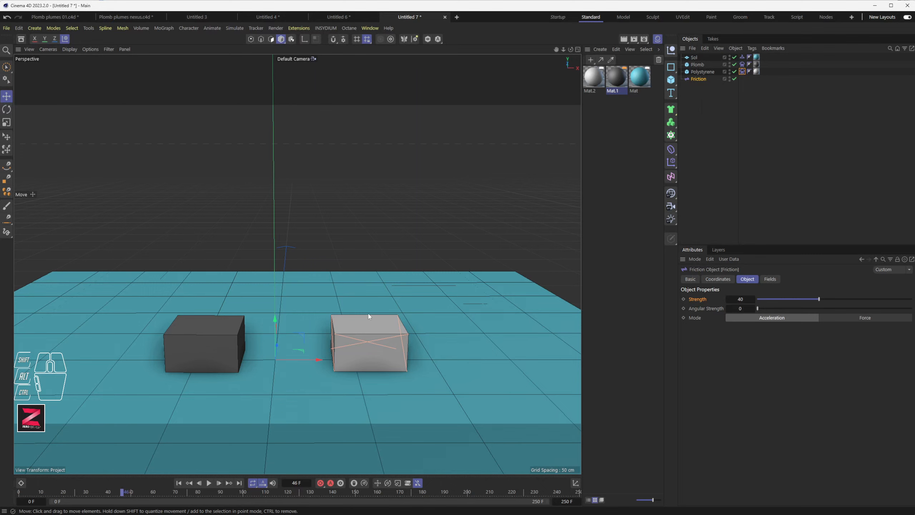
{"action": "left_click", "coordinate": [703, 309]}
{"action": "left_click", "coordinate": [179, 483]}
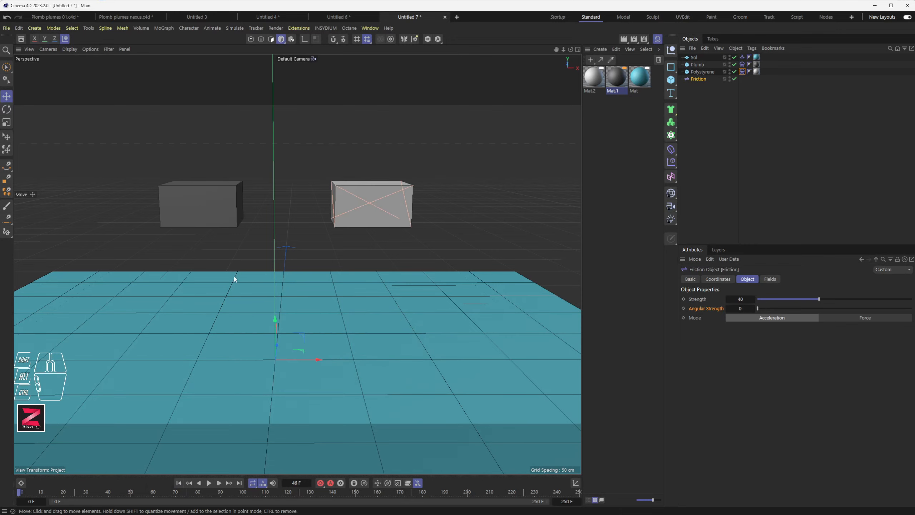
- Rotate the Plomb box by -10° and tilt the Polystyrene box by a similar angle in the opposite direction
{"action": "mouse_move", "coordinate": [305, 244]}
{"action": "left_mouse_down", "text": "alt"}
{"action": "mouse_move", "coordinate": [303, 254]}
{"action": "mouse_move", "coordinate": [305, 235]}
{"action": "mouse_move", "coordinate": [306, 248]}
{"action": "left_mouse_up", "text": "alt"}
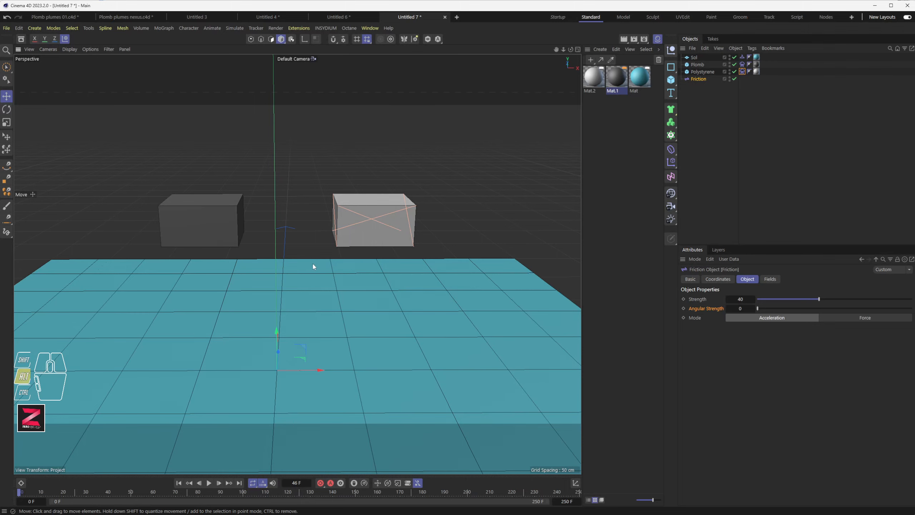
{"action": "left_click_drag", "start_coordinate": [315, 266], "coordinate": [312, 264], "text": "alt"}
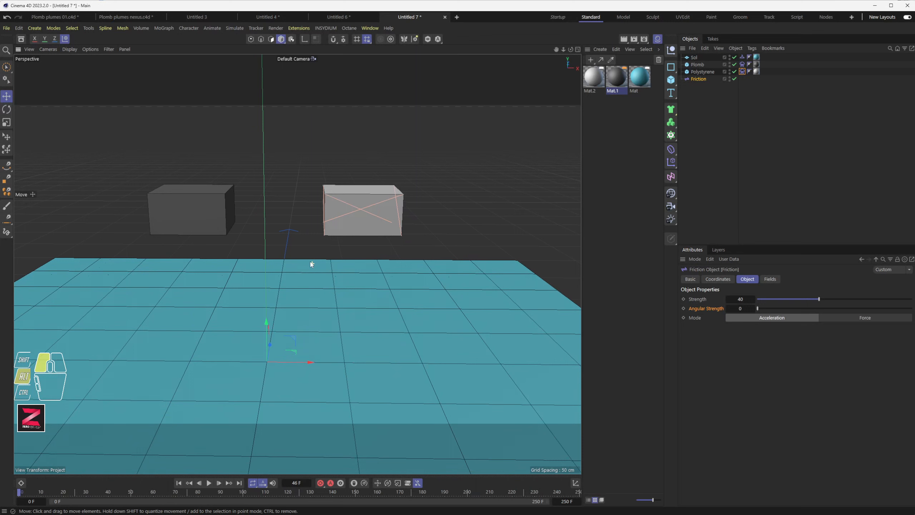
{"action": "left_click", "coordinate": [182, 205]}
{"action": "key", "text": "r"}
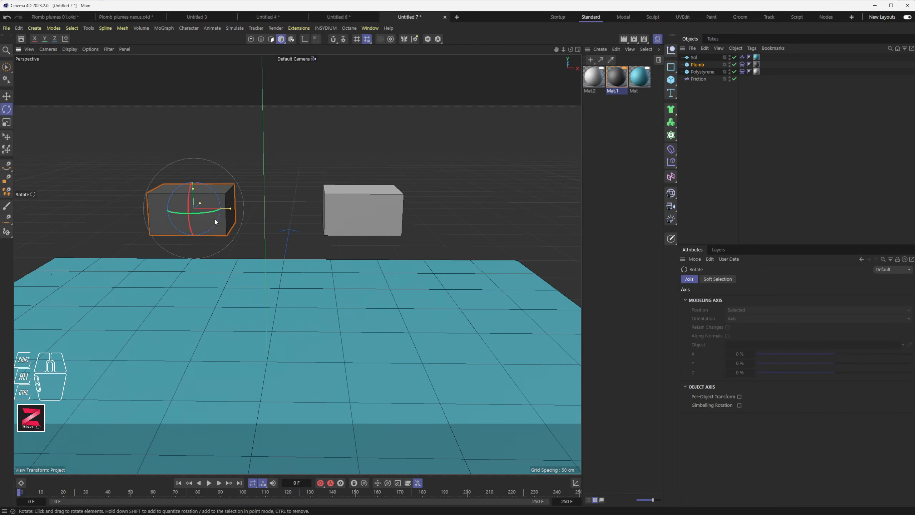
{"action": "left_click_drag", "start_coordinate": [221, 203], "coordinate": [218, 198], "text": "shift"}
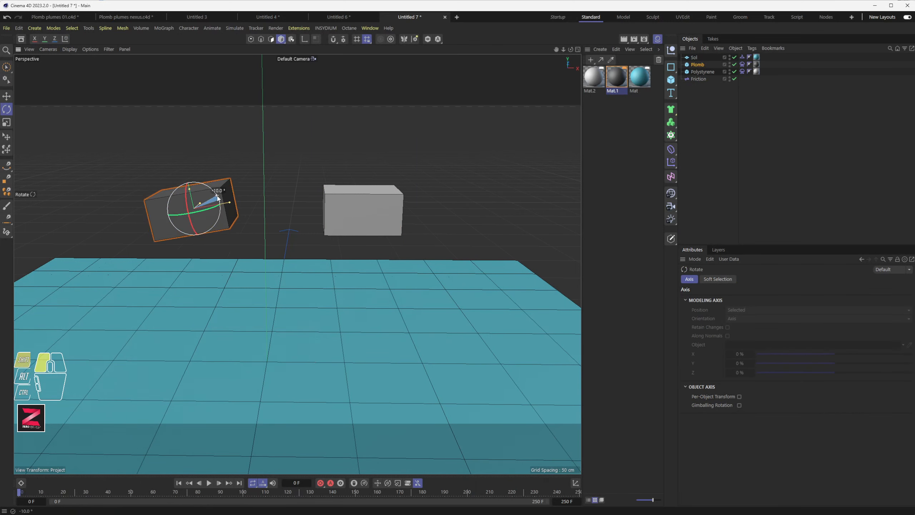
{"action": "left_click", "coordinate": [347, 201]}
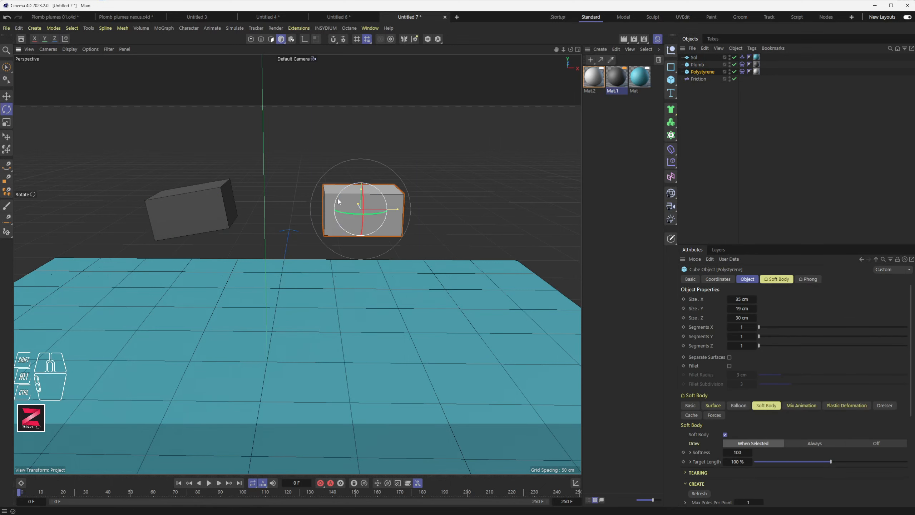
{"action": "left_click_drag", "start_coordinate": [339, 202], "coordinate": [341, 197], "text": "shift"}
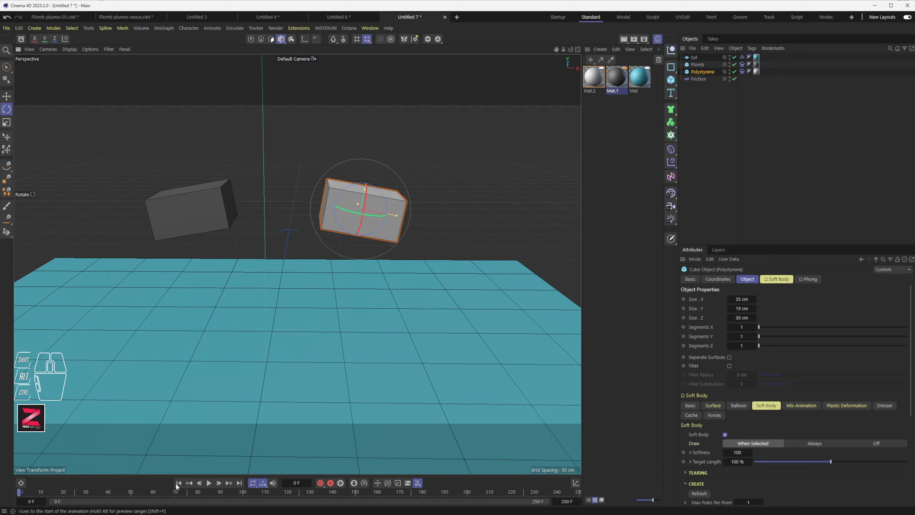
- Play the simulation of the tilted boxes twice, to frames 36 and 38, and return it to the first frame
{"action": "left_click", "coordinate": [210, 483]}
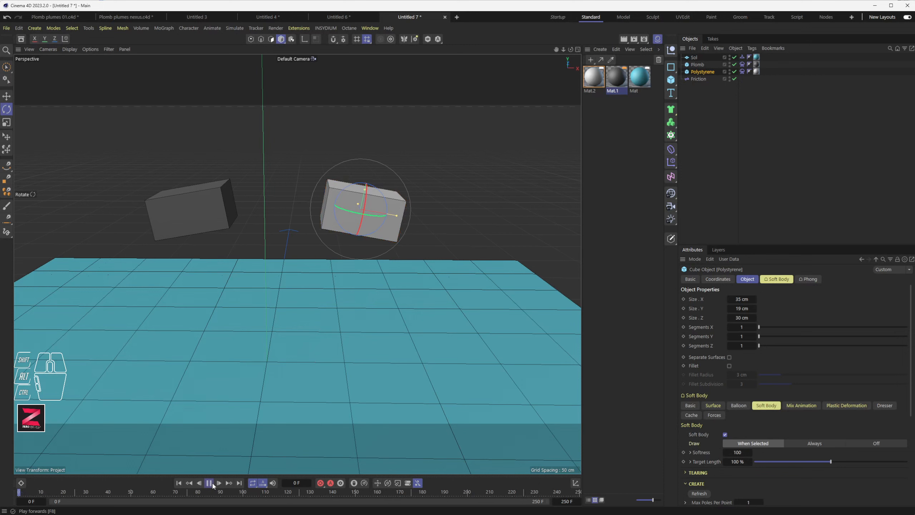
{"action": "left_click", "coordinate": [210, 483]}
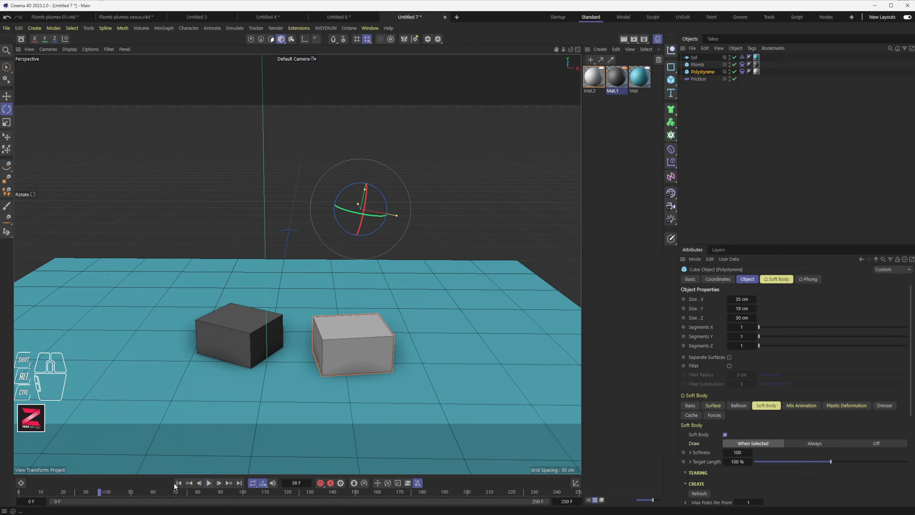
{"action": "left_click", "coordinate": [178, 483]}
{"action": "left_click", "coordinate": [209, 483]}
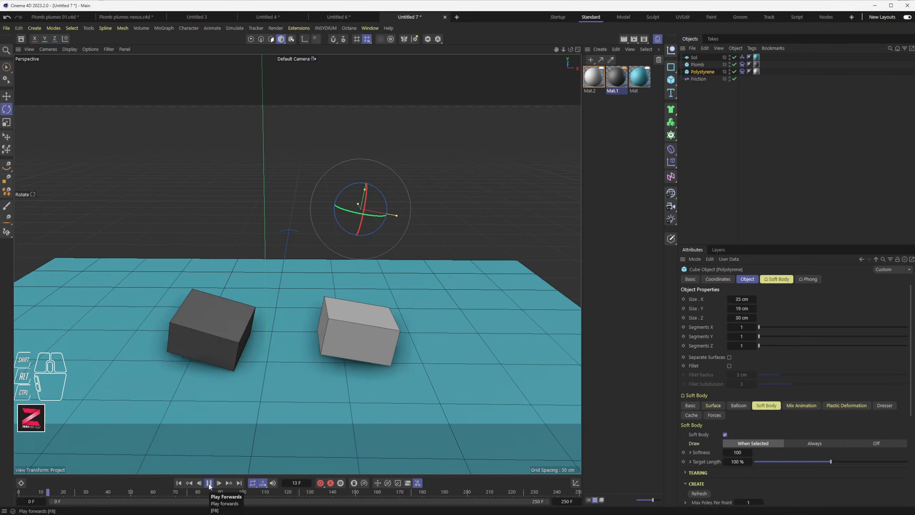
{"action": "left_click", "coordinate": [210, 483]}
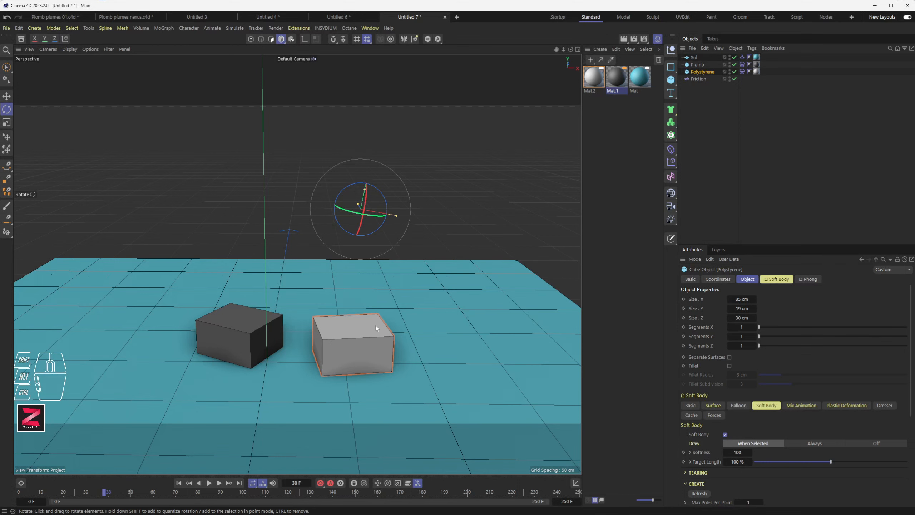
{"action": "left_click", "coordinate": [178, 483]}
- Set the Friction force's Angular Strength to 5 and play the simulation to frame 40
{"action": "left_click", "coordinate": [698, 79]}
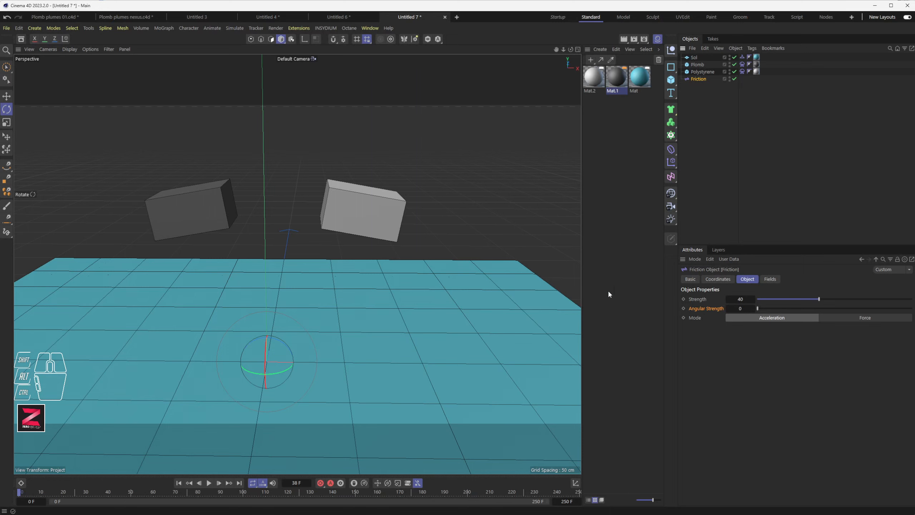
{"action": "left_click", "coordinate": [746, 309]}
{"action": "type", "text": "20"}
{"action": "key", "text": "Return"}
{"action": "left_click", "coordinate": [751, 310]}
{"action": "left_click_drag", "start_coordinate": [751, 309], "coordinate": [749, 309]}
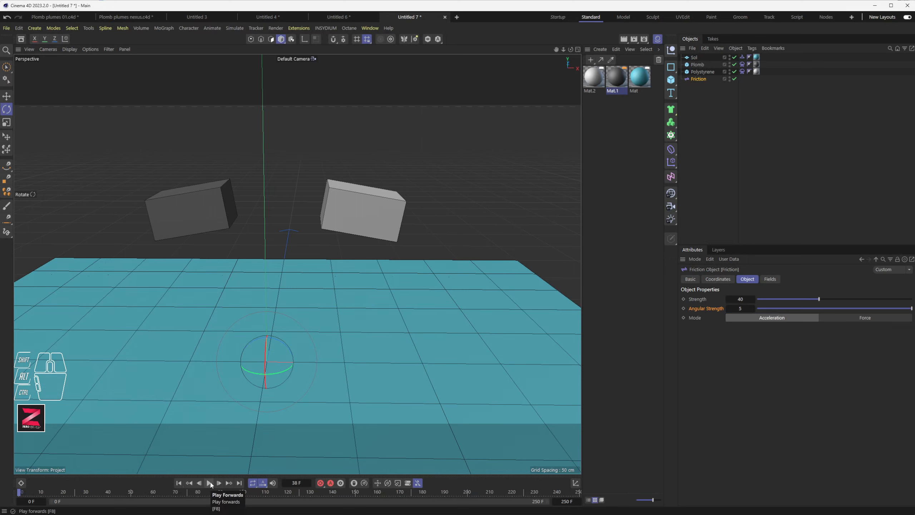
{"action": "left_click", "coordinate": [210, 482]}
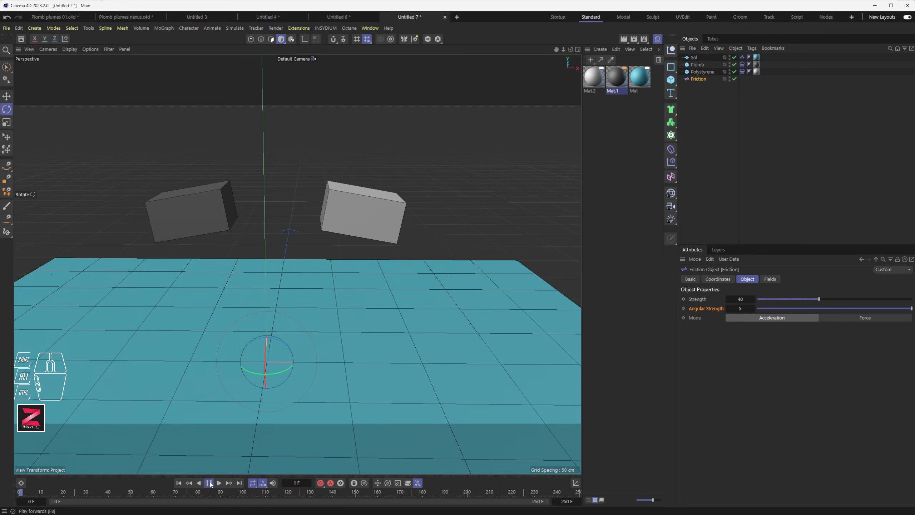
{"action": "left_click", "coordinate": [210, 483]}
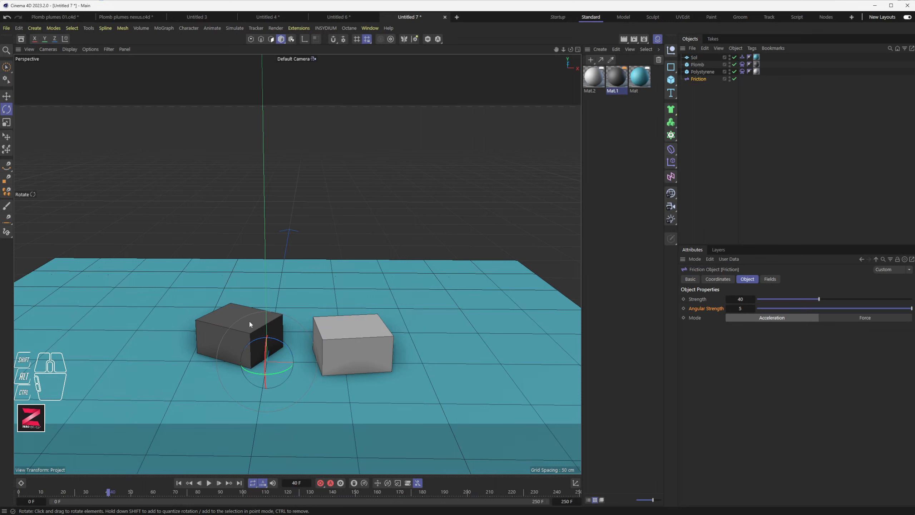
- Check the Bounciness in the Surface settings of the Plomb box's Soft Body tag
{"action": "left_click", "coordinate": [221, 325]}
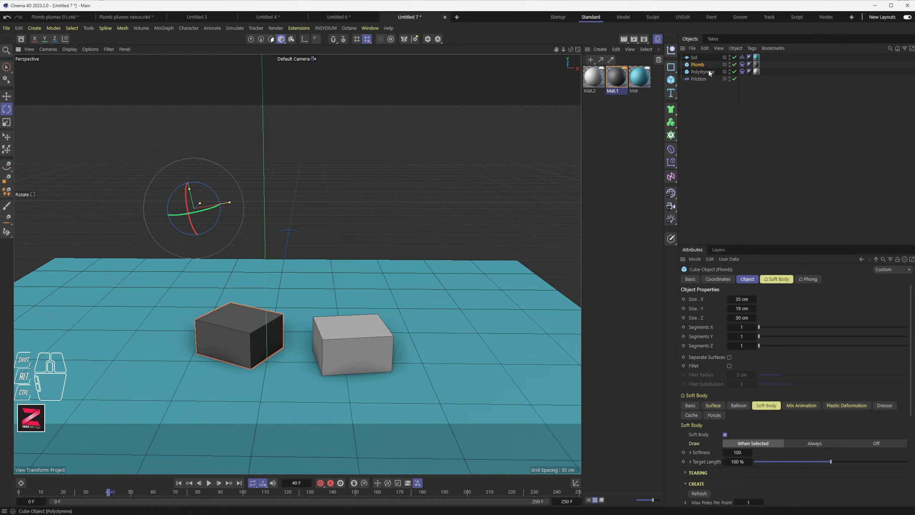
{"action": "left_click", "coordinate": [743, 64]}
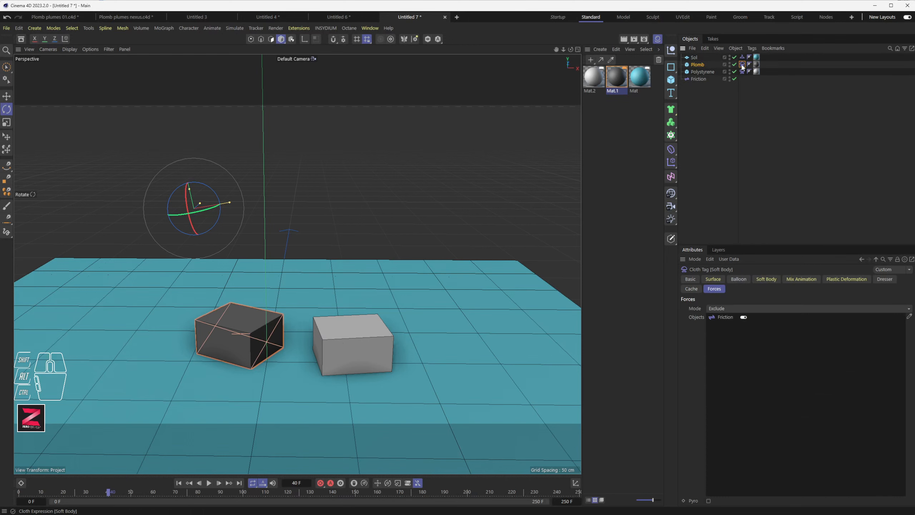
{"action": "left_click", "coordinate": [713, 280]}
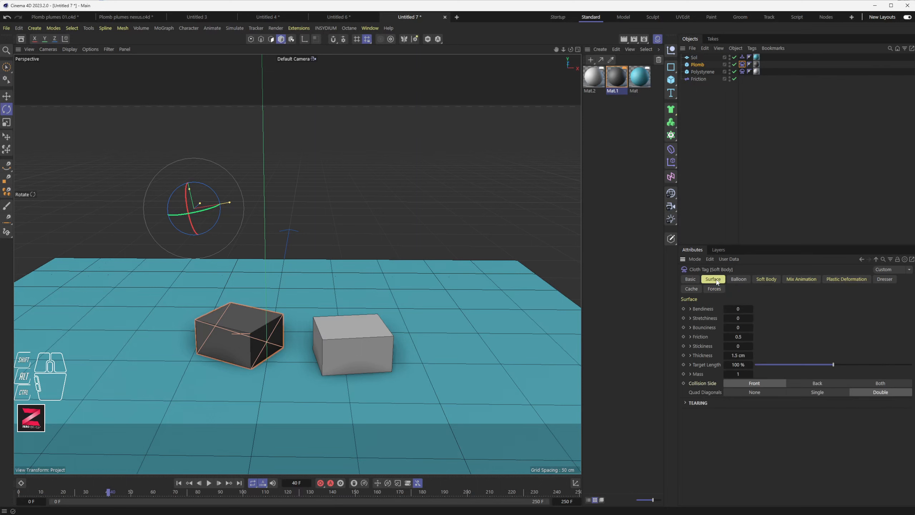
{"action": "left_click", "coordinate": [706, 327]}
{"action": "left_click", "coordinate": [752, 328]}
- Set the Bounce of the Sol plane's Collider tag to 0
{"action": "left_click", "coordinate": [743, 57]}
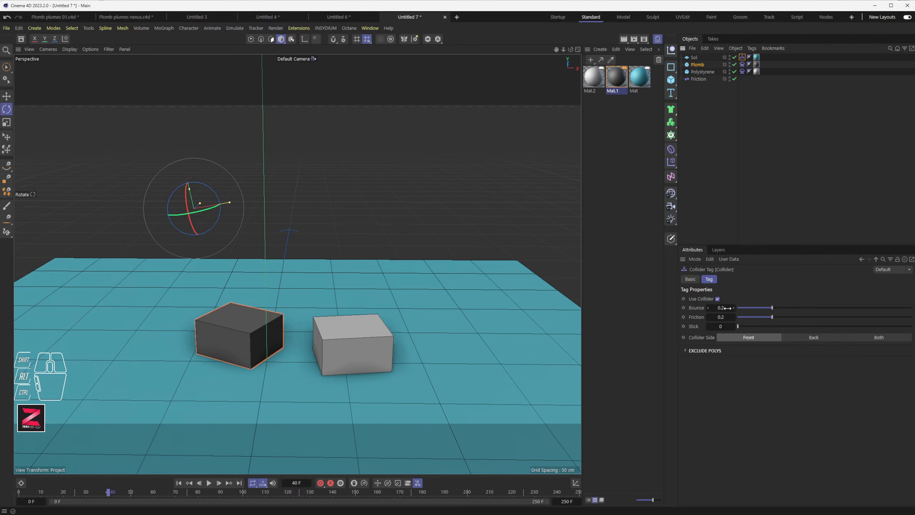
{"action": "left_click", "coordinate": [723, 308]}
{"action": "type", "text": "0"}
{"action": "key", "text": "Return"}
- Replay the simulation from the start to frame 37 with the floor's Bounce at 0
{"action": "left_click", "coordinate": [179, 482]}
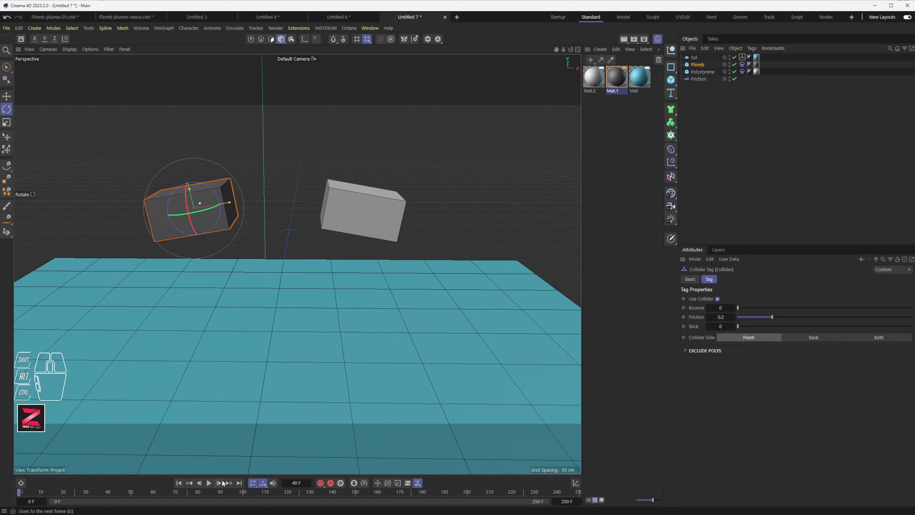
{"action": "left_click", "coordinate": [210, 484]}
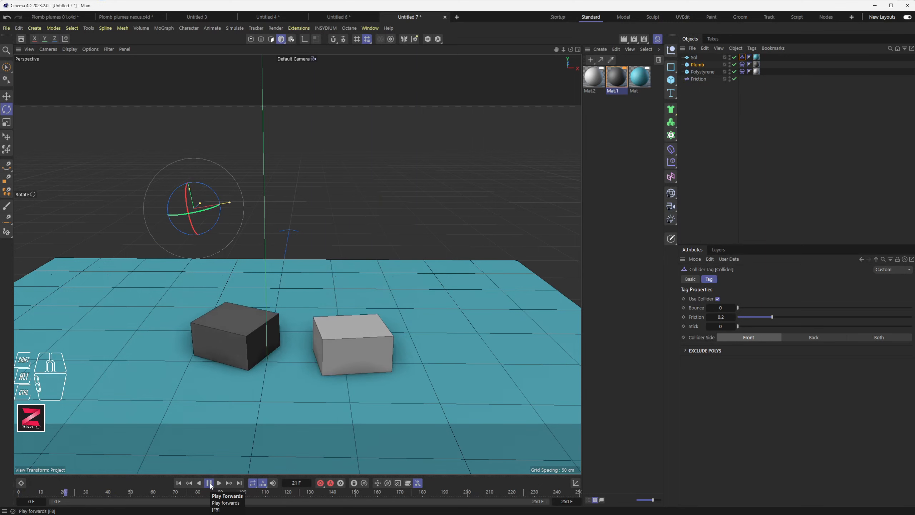
{"action": "left_click", "coordinate": [210, 483]}
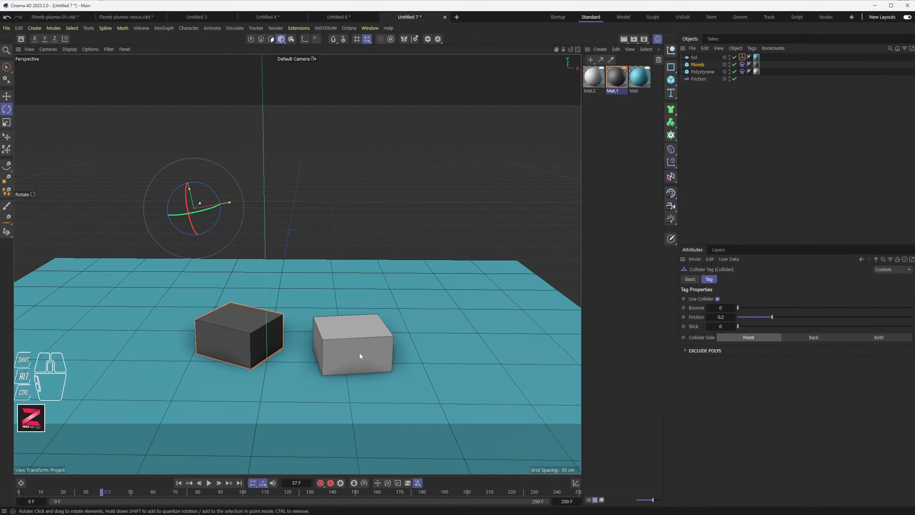
- Set the Polystyrene box's segments to 6 in X, Y and Z
{"action": "left_click", "coordinate": [360, 354]}
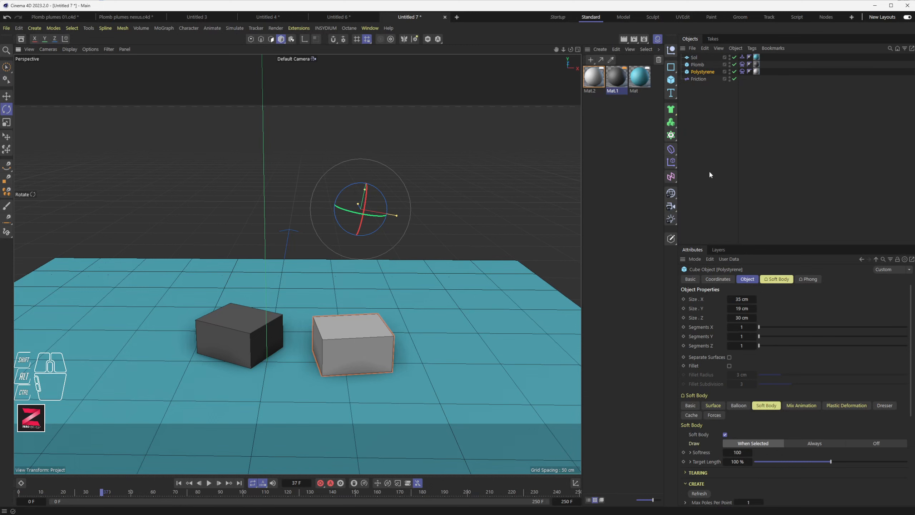
{"action": "left_click", "coordinate": [703, 72]}
{"action": "left_click", "coordinate": [746, 280]}
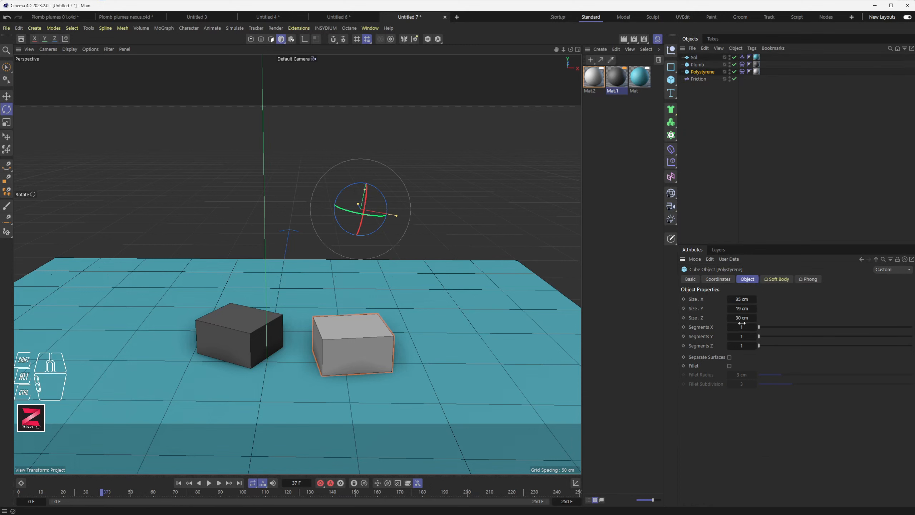
{"action": "left_click_drag", "start_coordinate": [70, 49], "coordinate": [80, 83]}
{"action": "left_click_drag", "start_coordinate": [758, 328], "coordinate": [799, 345]}
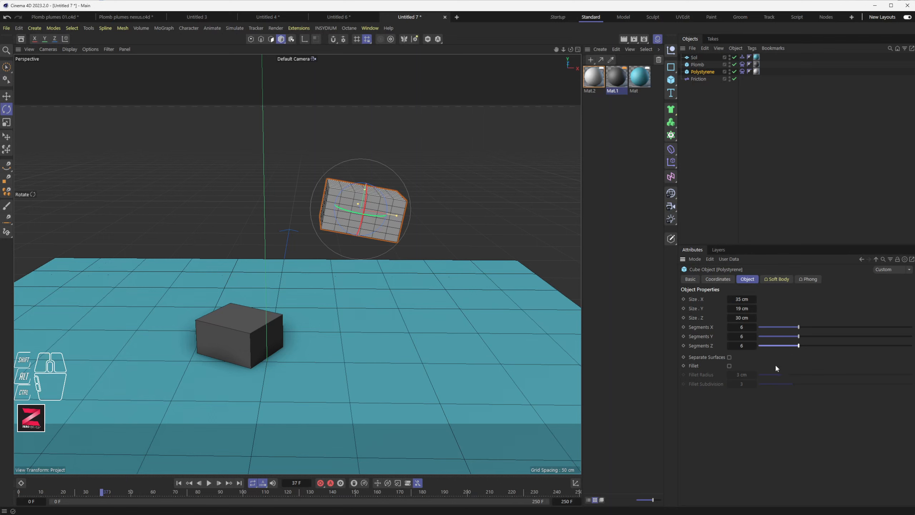
- Replay the simulation with the subdivided Polystyrene box, pausing at frame 15 for a closer look and continuing to frame 36
{"action": "left_click", "coordinate": [182, 483]}
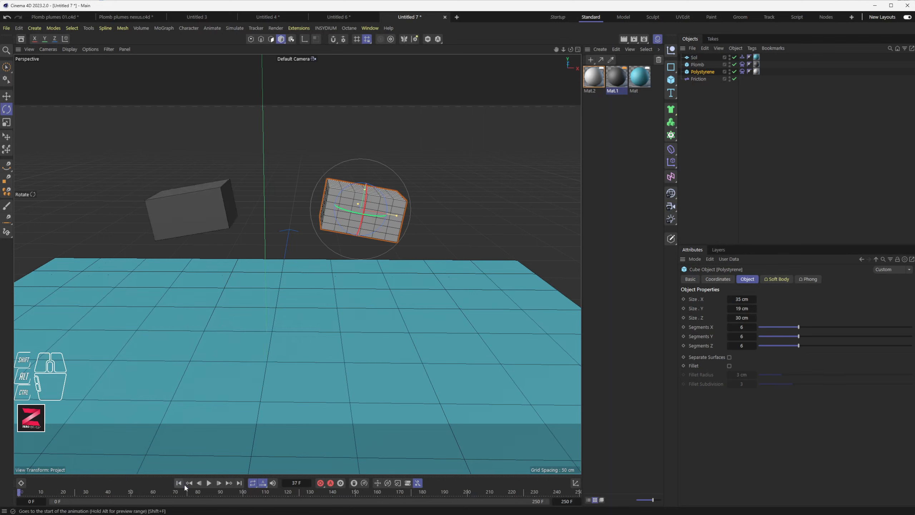
{"action": "left_click", "coordinate": [209, 483]}
{"action": "left_click", "coordinate": [209, 483]}
{"action": "left_click_drag", "start_coordinate": [346, 375], "coordinate": [366, 389], "text": "alt"}
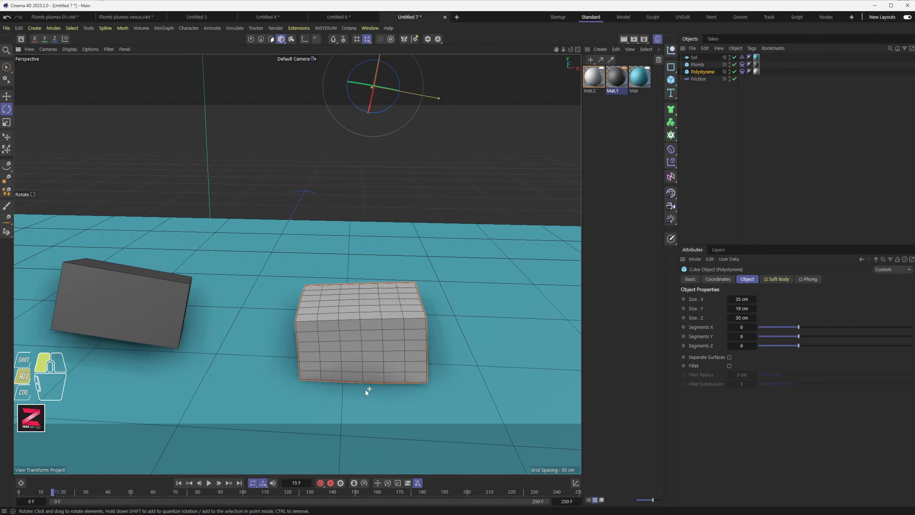
{"action": "left_click", "coordinate": [209, 483]}
{"action": "left_click", "coordinate": [209, 483]}
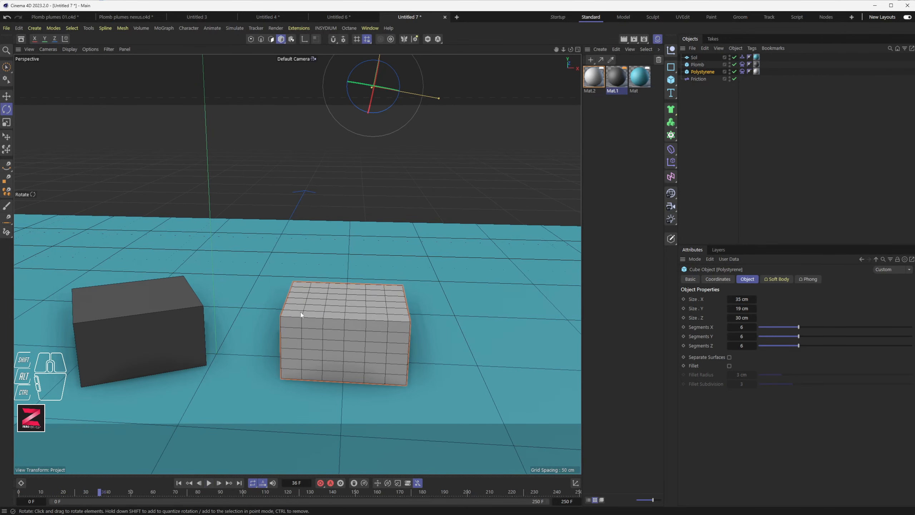
{"action": "scroll", "coordinate": [301, 314], "scroll_direction": "down", "scroll_amount": 5, "text": "alt"}
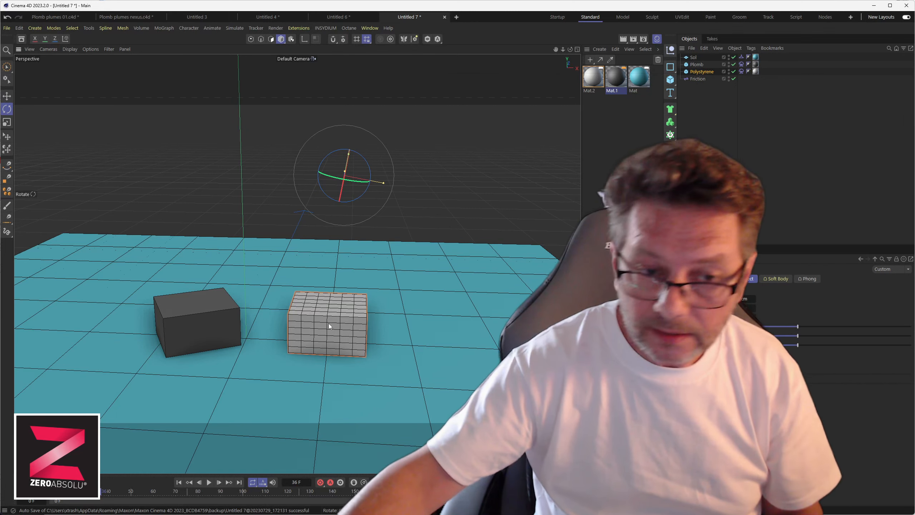
- Set the Surface Bounciness of the Polystyrene box's Soft Body tag to 5
{"action": "left_click", "coordinate": [191, 315]}
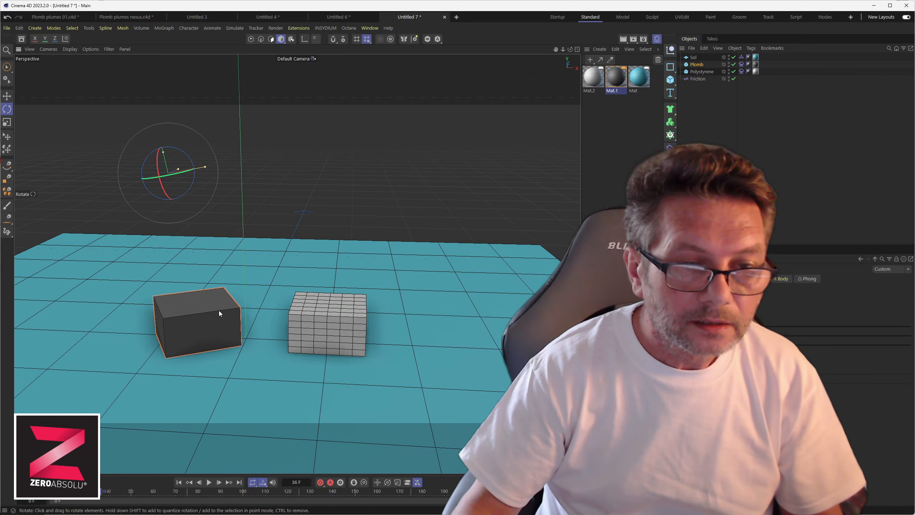
{"action": "left_click", "coordinate": [742, 64]}
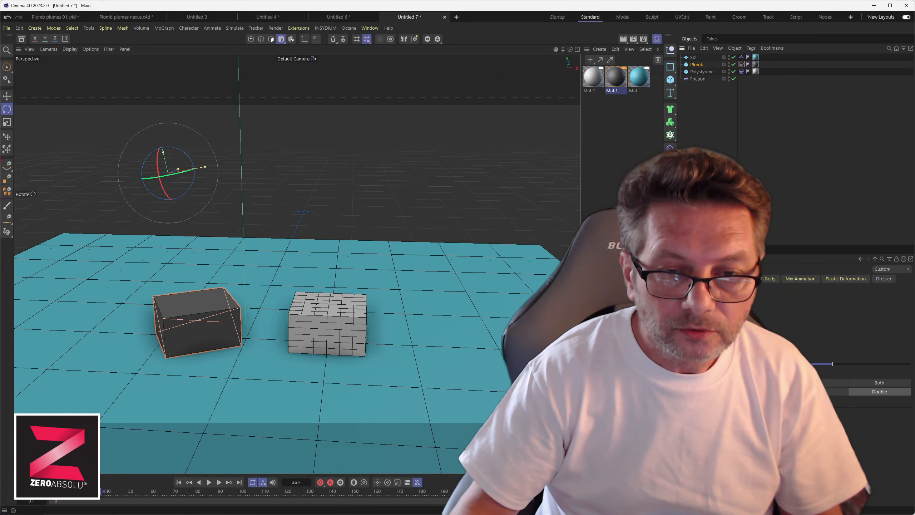
{"action": "left_click", "coordinate": [321, 334]}
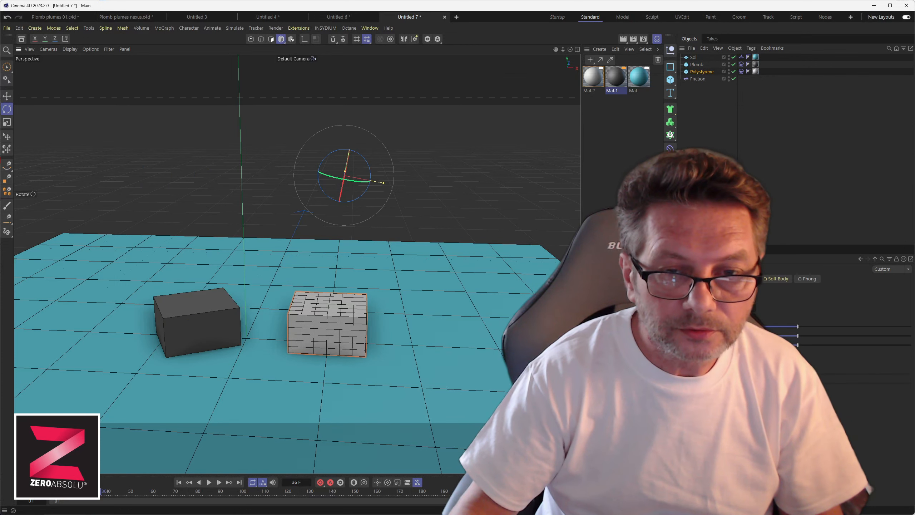
{"action": "left_click", "coordinate": [741, 71]}
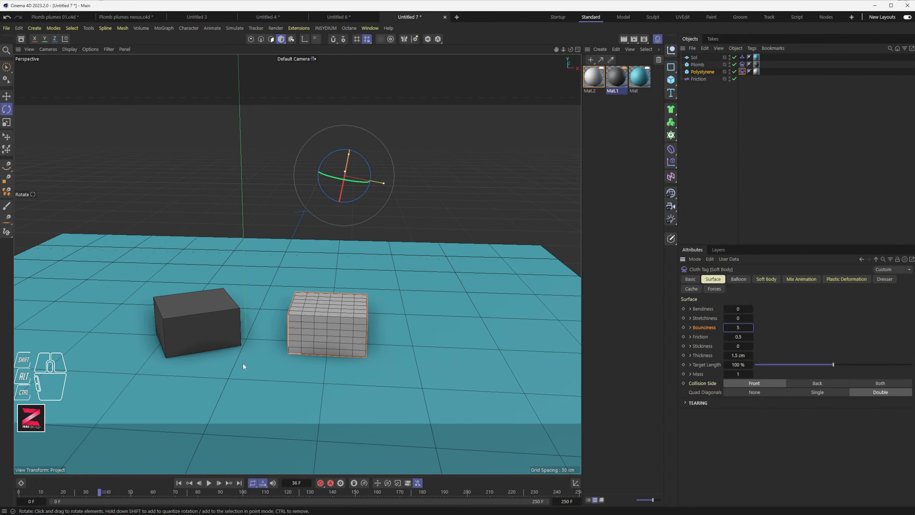
- Replay the simulation from the start to frame 42 with the Polystyrene box's Bounciness at 5
{"action": "left_click", "coordinate": [209, 483]}
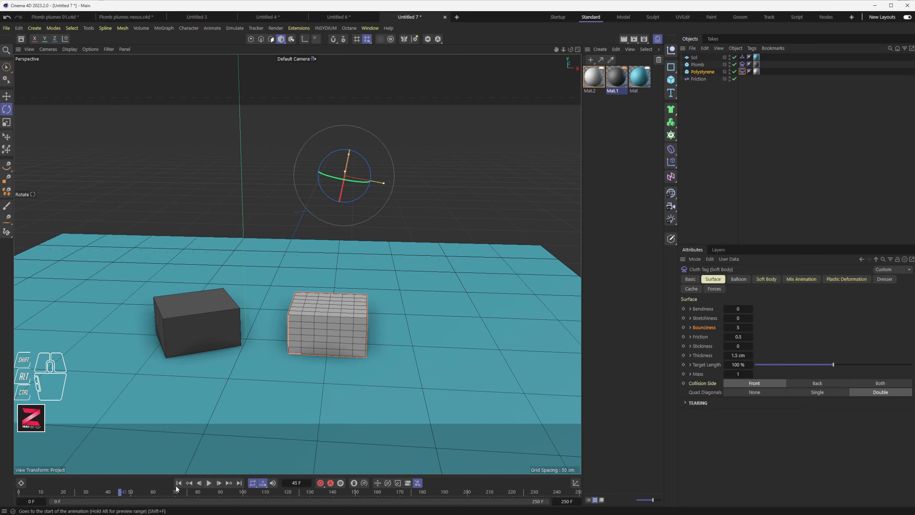
{"action": "left_click", "coordinate": [190, 483]}
{"action": "left_click", "coordinate": [209, 483]}
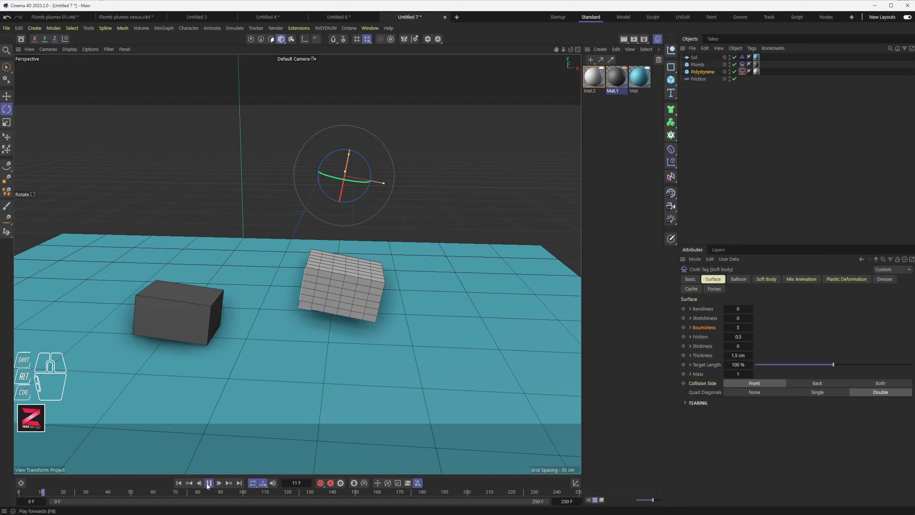
{"action": "left_click", "coordinate": [209, 483]}
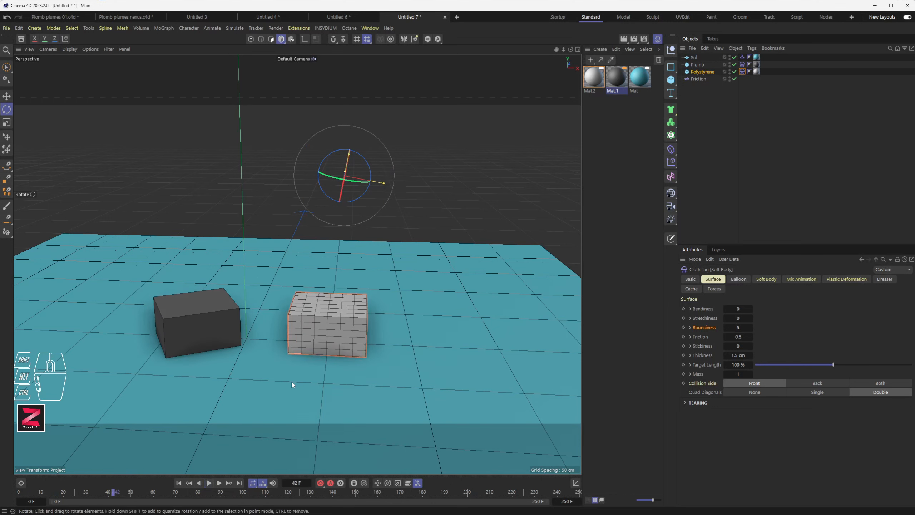
- Raise the Surface Bounciness of the Polystyrene box's Soft Body tag to 31.1 and replay the simulation to frame 38
{"action": "left_click_drag", "start_coordinate": [735, 327], "coordinate": [764, 327]}
{"action": "left_click", "coordinate": [179, 483]}
{"action": "left_click", "coordinate": [209, 483]}
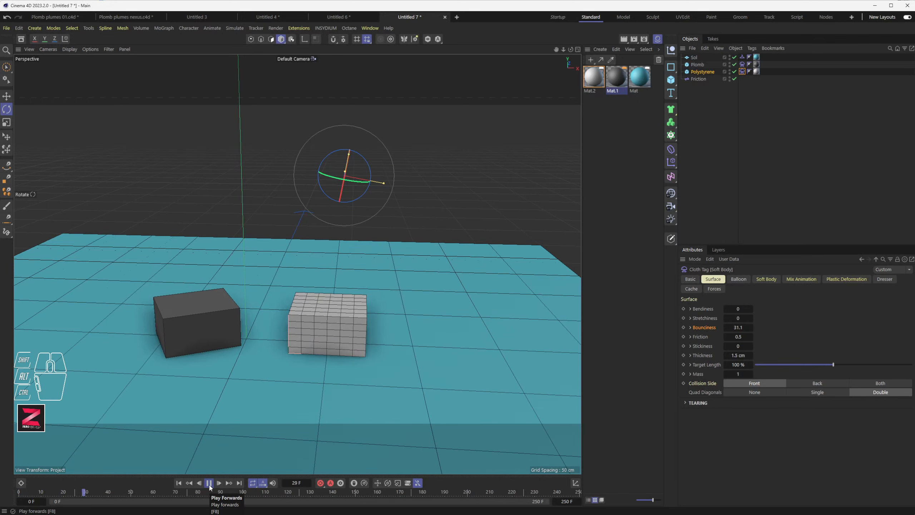
{"action": "left_click", "coordinate": [209, 483]}
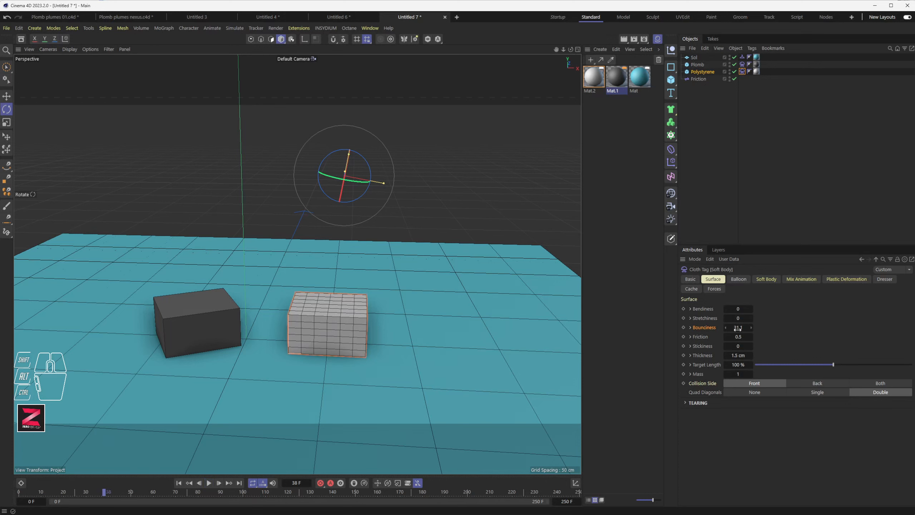
- Raise the Polystyrene box's Bounciness to 78.1 and replay the simulation from the start to frame 41
{"action": "left_click_drag", "start_coordinate": [738, 328], "coordinate": [764, 328]}
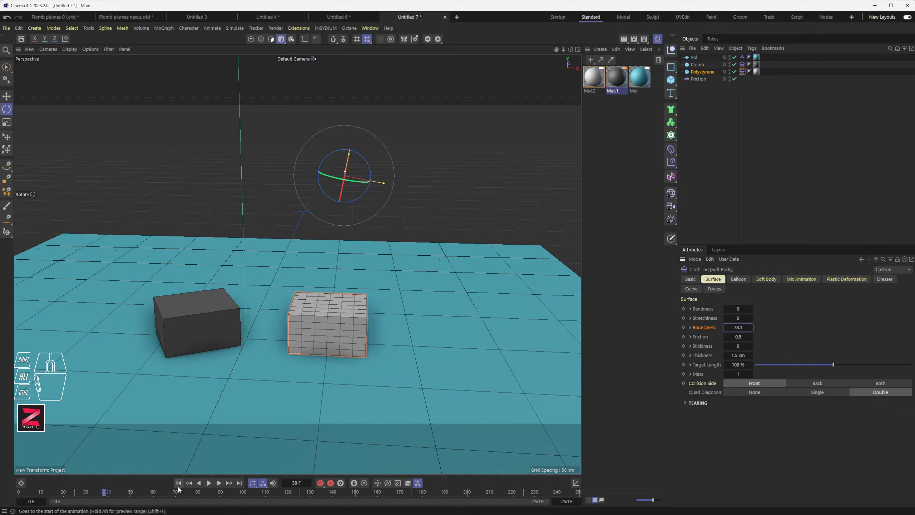
{"action": "left_click", "coordinate": [179, 483]}
{"action": "left_click", "coordinate": [209, 483]}
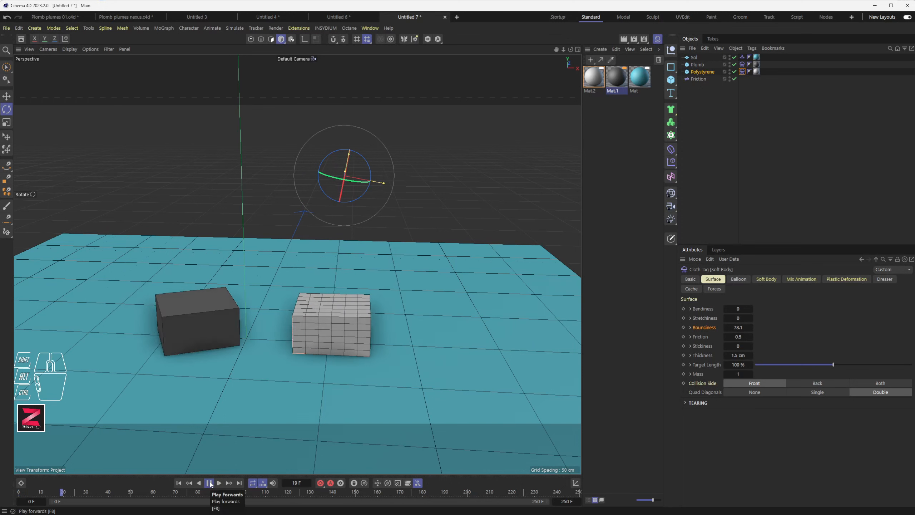
{"action": "left_click", "coordinate": [209, 483]}
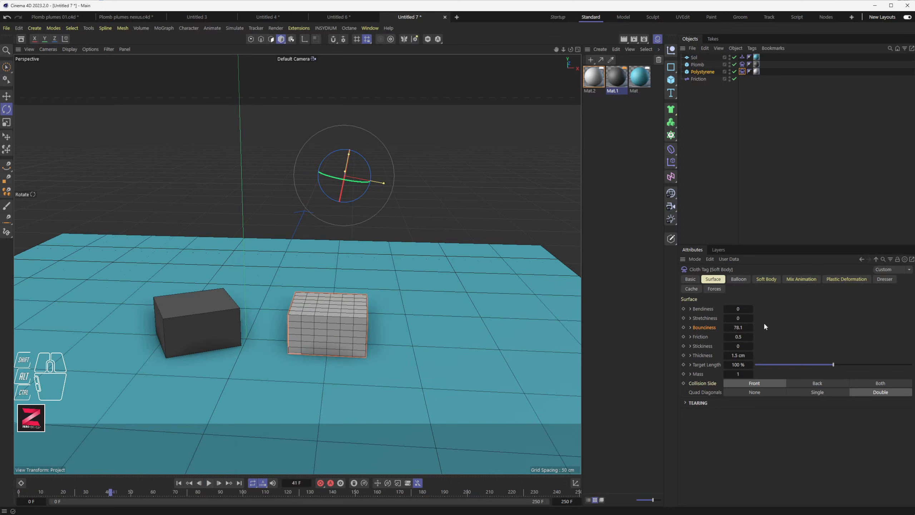
- Raise the Polystyrene box's Bounciness further and replay the simulation from the start to frame 35
{"action": "left_click_drag", "start_coordinate": [738, 328], "coordinate": [779, 328]}
{"action": "left_click", "coordinate": [178, 483]}
{"action": "left_click", "coordinate": [210, 483]}
{"action": "left_click", "coordinate": [209, 483]}
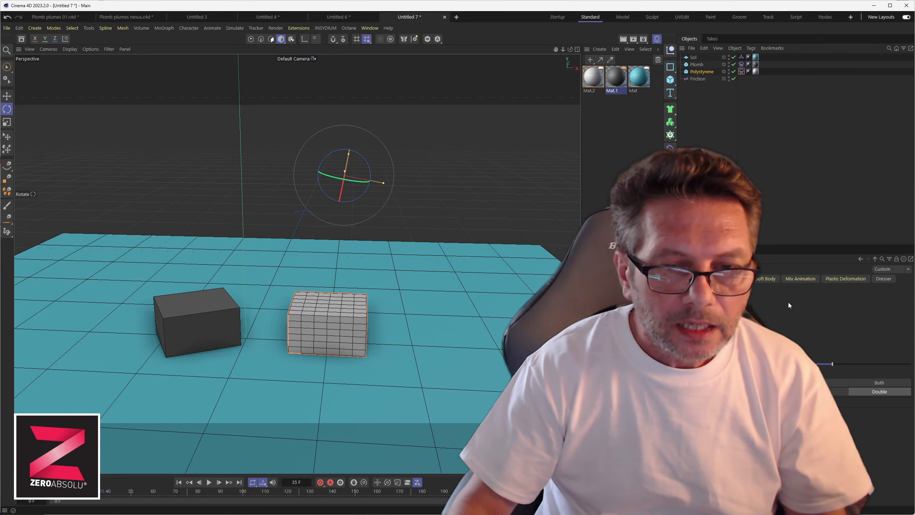
- Set the Bounce of the Sol plane's Collider tag to 0.2 and replay the simulation
{"action": "left_click", "coordinate": [741, 58]}
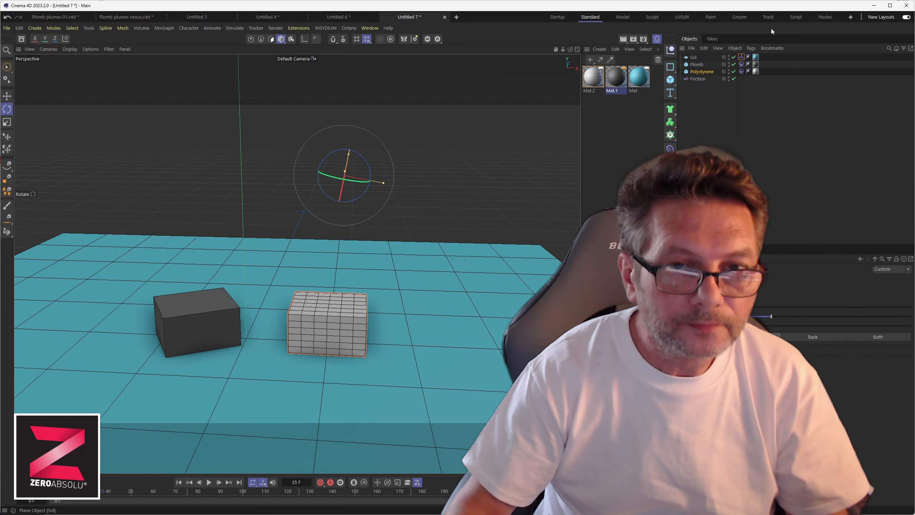
{"action": "left_click", "coordinate": [740, 71]}
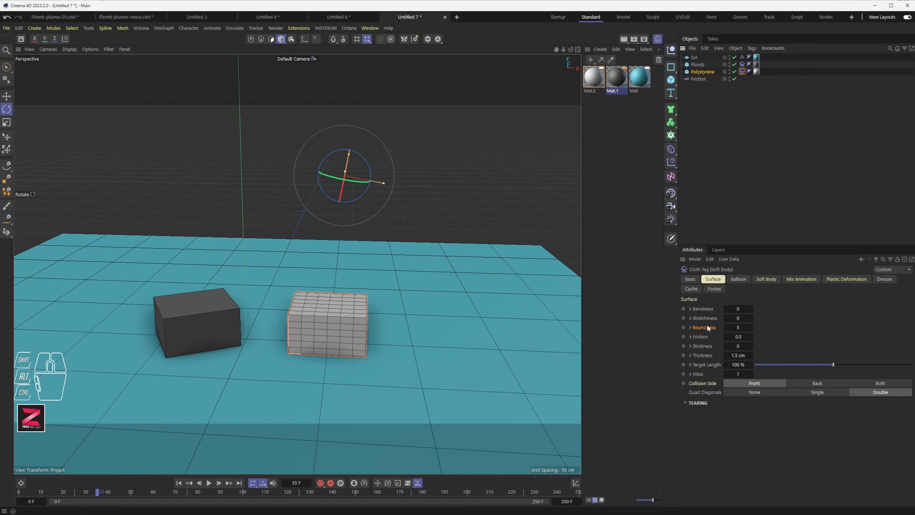
{"action": "left_click", "coordinate": [742, 57]}
{"action": "left_click", "coordinate": [722, 307]}
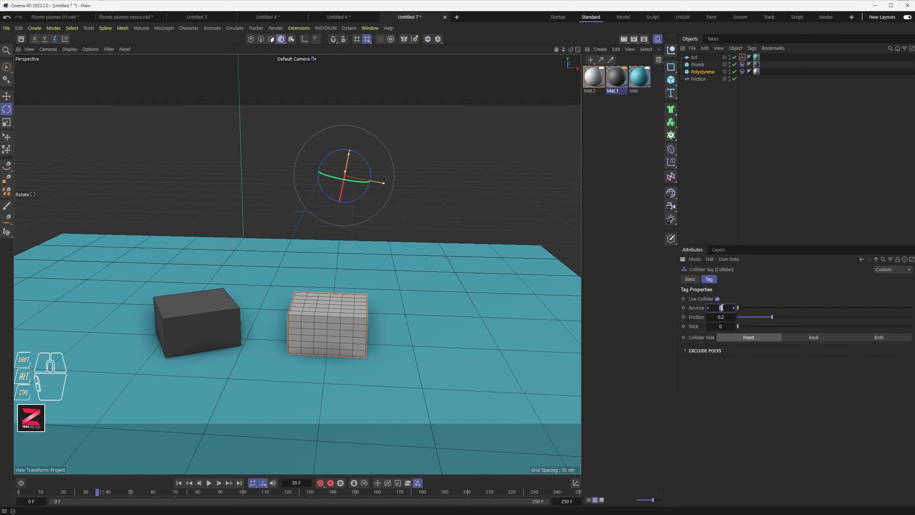
{"action": "type", "text": "0.2"}
{"action": "key", "text": "Return"}
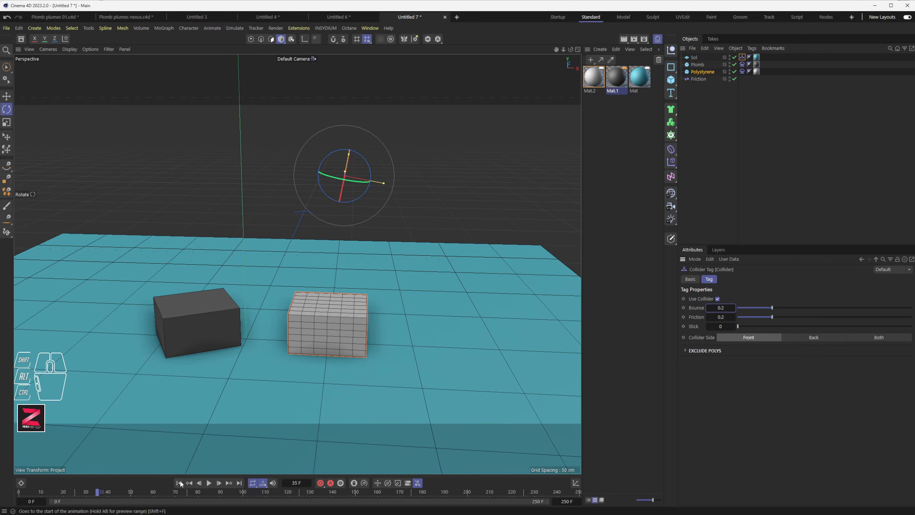
{"action": "left_click", "coordinate": [210, 483]}
{"action": "left_click", "coordinate": [210, 483]}
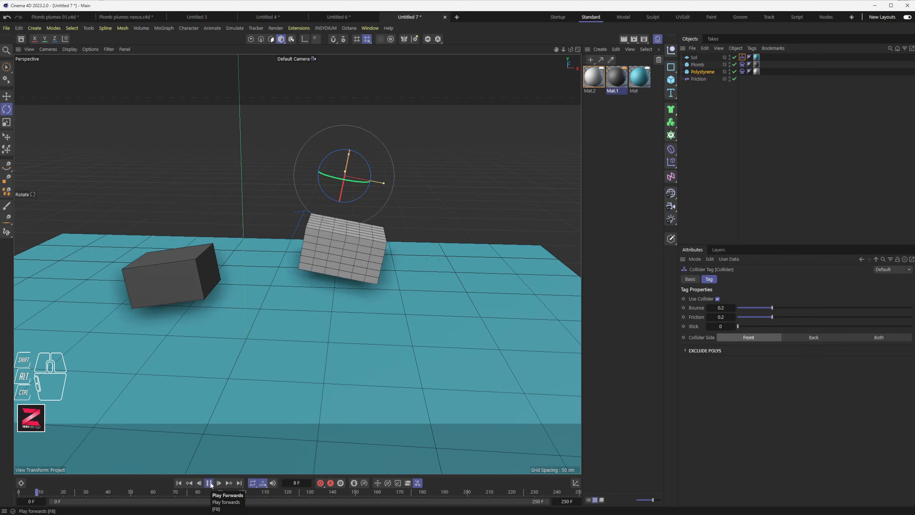
{"action": "left_click", "coordinate": [211, 483]}
- Raise the Surface Bounciness of the Polystyrene box's Soft Body tag to 150.05 and replay the simulation to frame 157
{"action": "left_click", "coordinate": [742, 71]}
{"action": "left_click", "coordinate": [704, 327]}
{"action": "left_click", "coordinate": [210, 484]}
{"action": "left_click", "coordinate": [210, 484]}
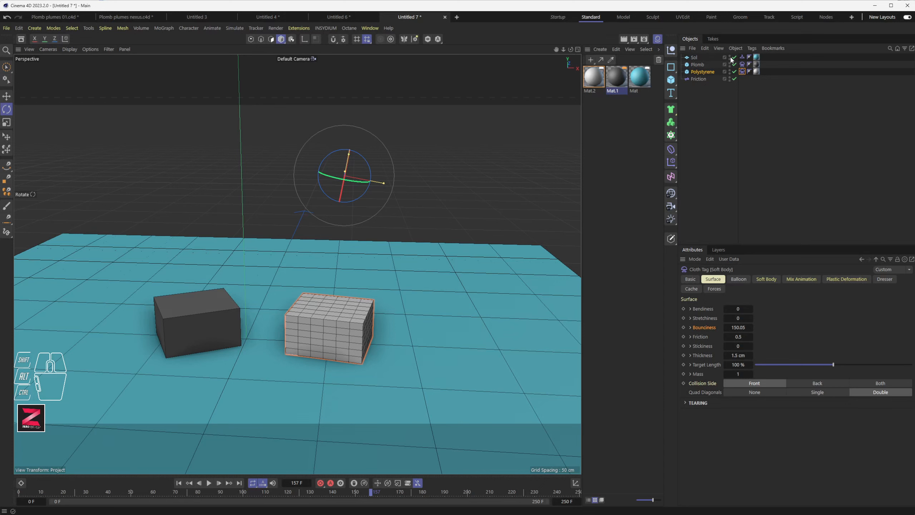
- Set the Bounce of the Sol plane's Collider tag to 0.5 and replay the simulation to frame 139
{"action": "left_click", "coordinate": [742, 56]}
{"action": "left_click", "coordinate": [722, 307]}
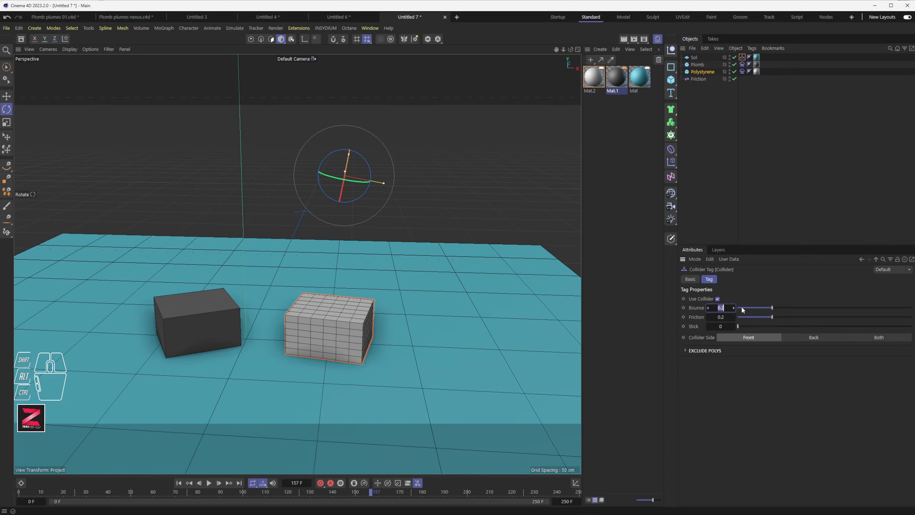
{"action": "type", "text": "0.5"}
{"action": "key", "text": "Return"}
{"action": "left_click", "coordinate": [179, 483]}
{"action": "left_click", "coordinate": [210, 483]}
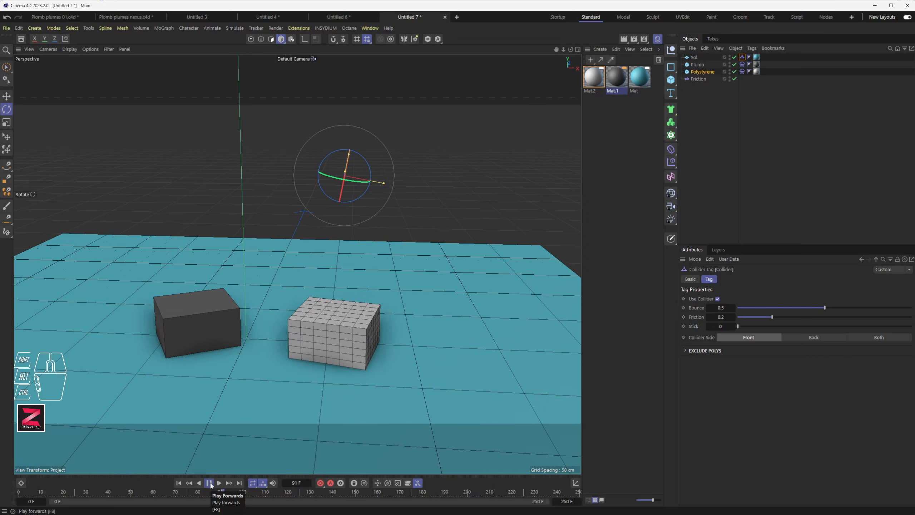
{"action": "left_click", "coordinate": [210, 483]}
- Set the Damping in the project's Simulation settings to 10%
{"action": "key", "text": "ctrl+d"}
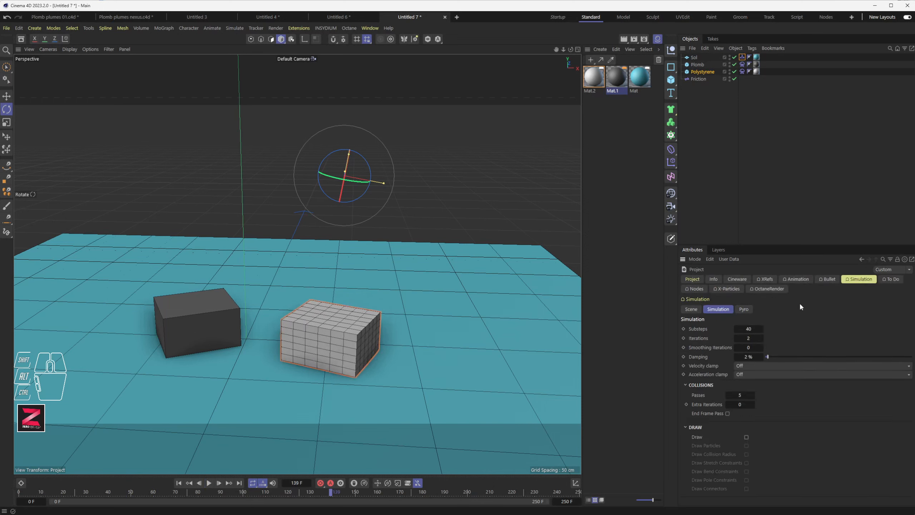
{"action": "left_click", "coordinate": [868, 279]}
{"action": "left_click", "coordinate": [692, 309]}
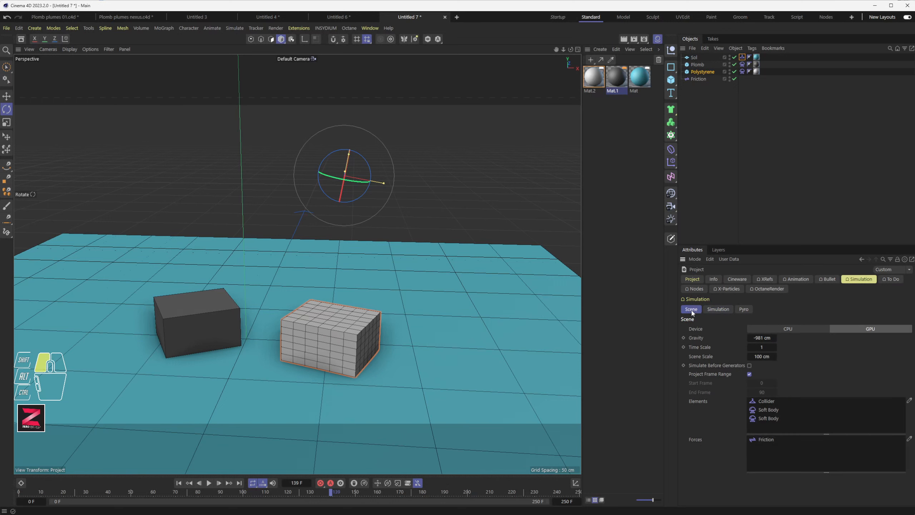
{"action": "left_click", "coordinate": [718, 310]}
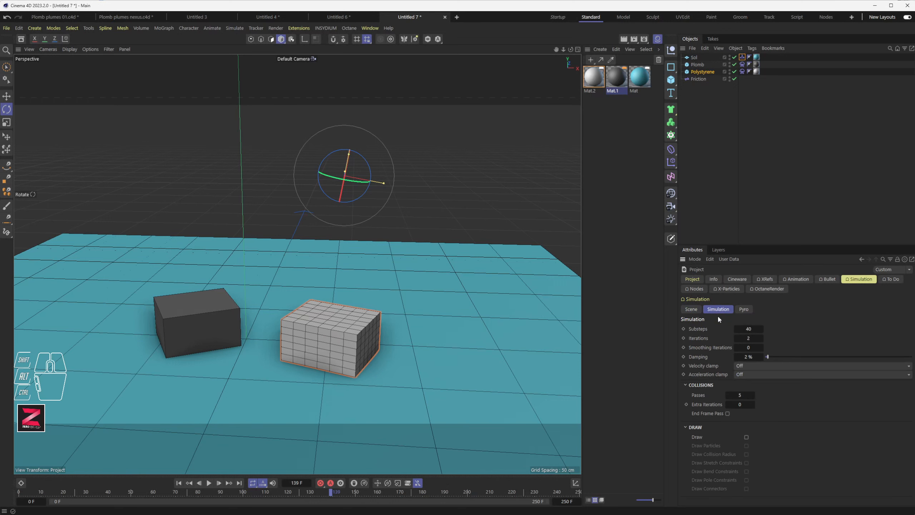
{"action": "left_click", "coordinate": [756, 357]}
{"action": "type", "text": "10"}
{"action": "key", "text": "Return"}
- Replay the simulation from the start to frame 106 with the 10% Damping
{"action": "left_click", "coordinate": [179, 483]}
{"action": "left_click", "coordinate": [210, 482]}
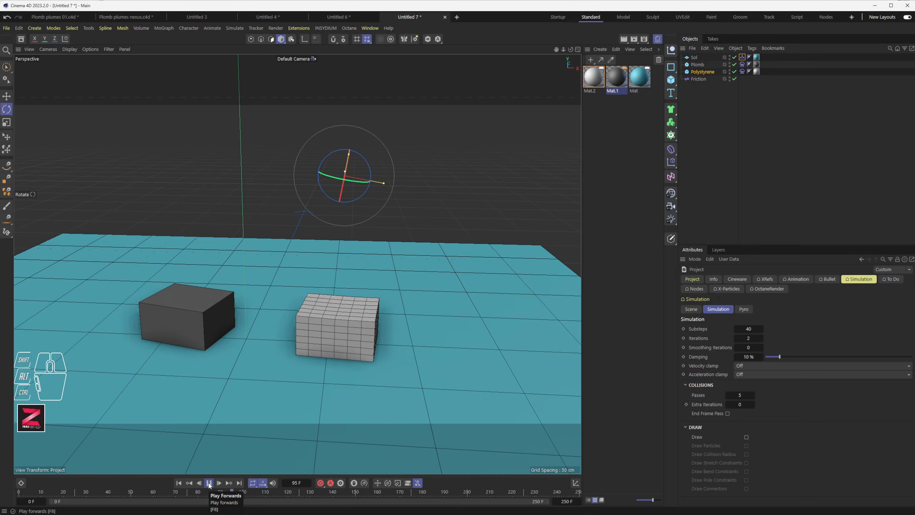
{"action": "left_click", "coordinate": [209, 482]}
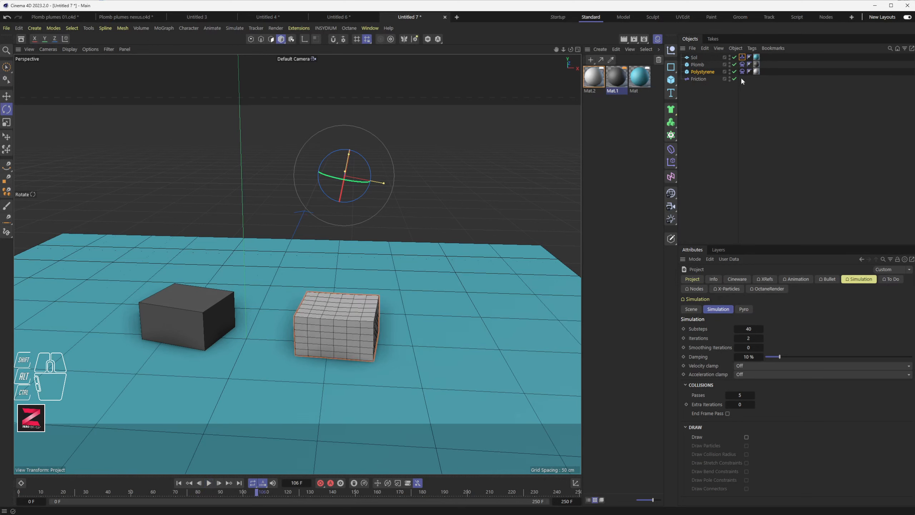
- Set the Polystyrene Soft Body tag's Surface Bounciness to 20 and replay the simulation to frame 81
{"action": "left_click", "coordinate": [741, 71]}
{"action": "left_click", "coordinate": [731, 327]}
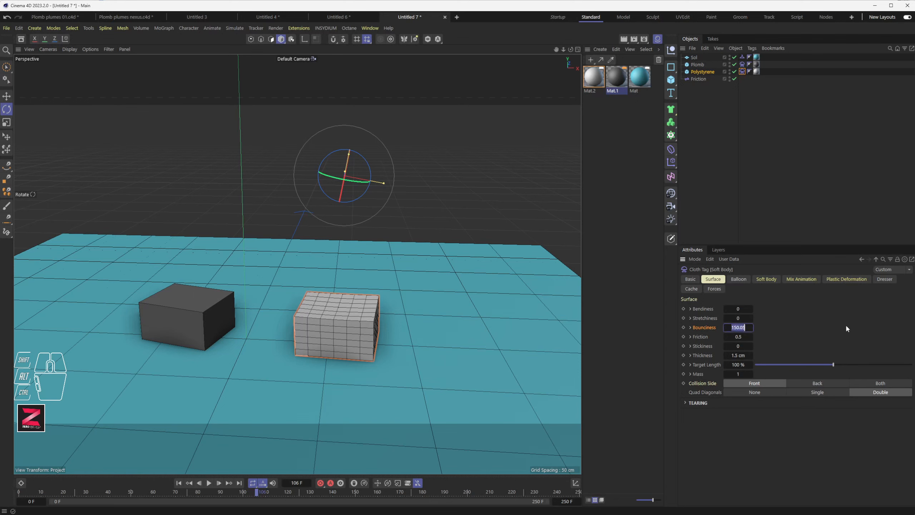
{"action": "type", "text": "20"}
{"action": "left_click", "coordinate": [179, 482]}
{"action": "left_click", "coordinate": [209, 483]}
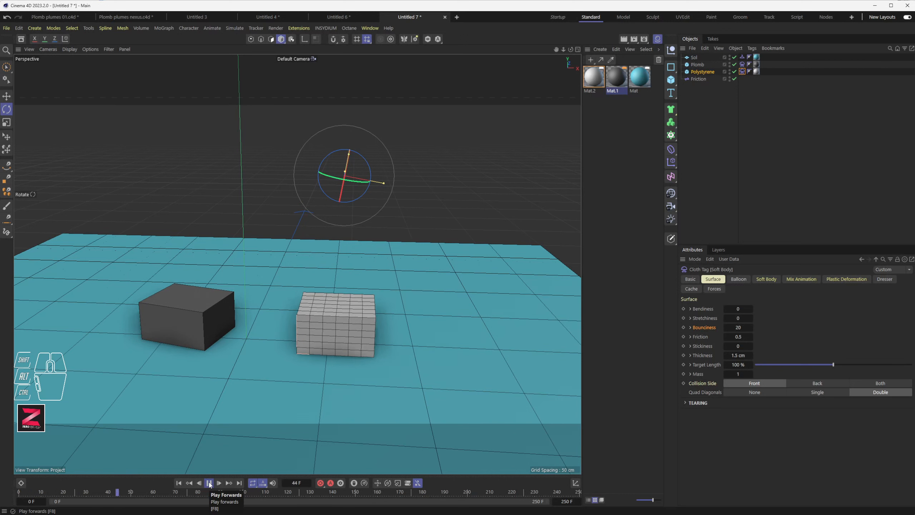
{"action": "left_click", "coordinate": [209, 482]}
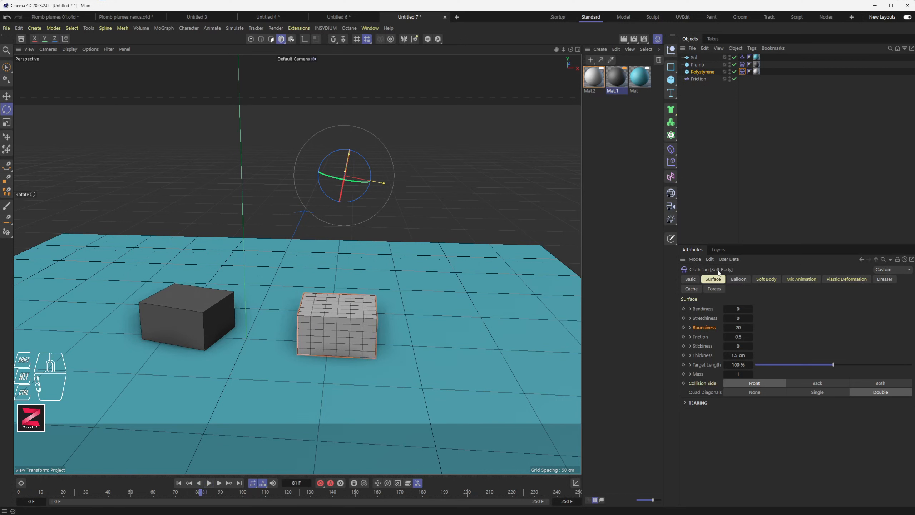
- Set the Bounce of the Sol plane's Collider tag to 0.2 and replay the simulation from the start
{"action": "left_click", "coordinate": [742, 57]}
{"action": "left_click", "coordinate": [726, 306]}
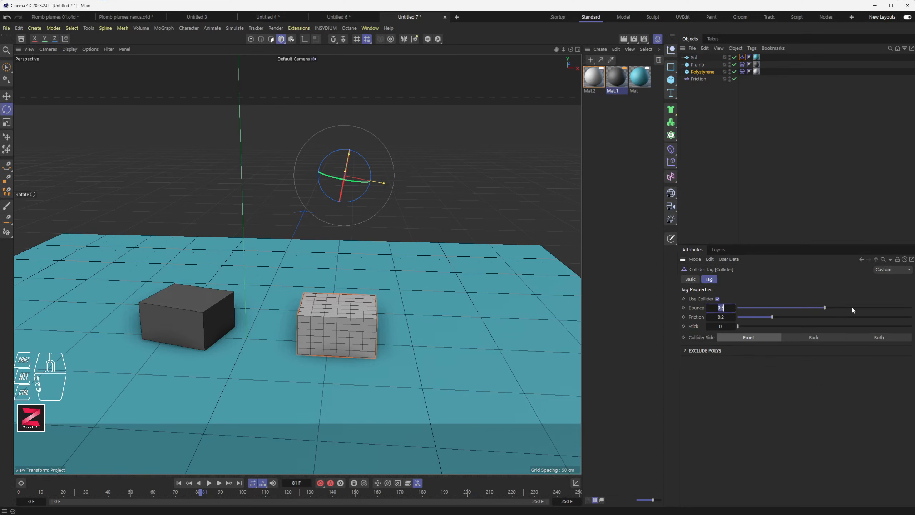
{"action": "type", "text": "0.2"}
{"action": "key", "text": "Return"}
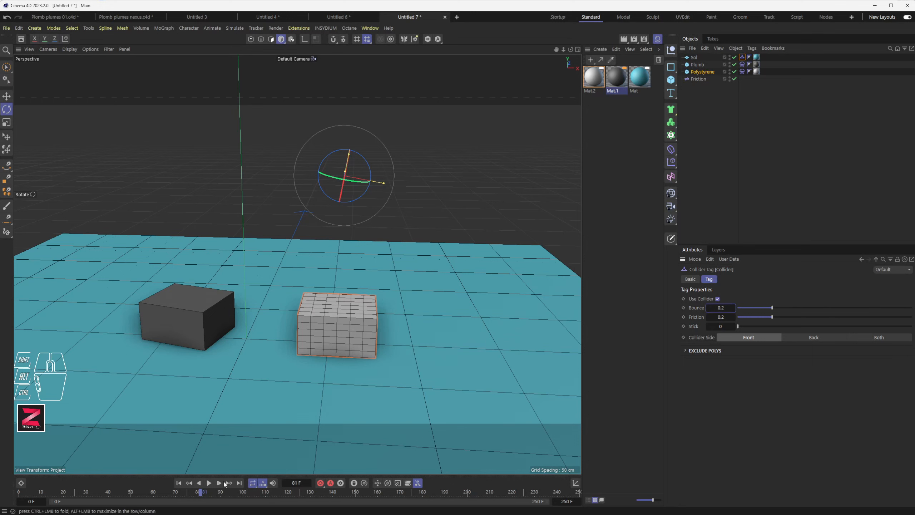
{"action": "left_click", "coordinate": [179, 483]}
{"action": "left_click", "coordinate": [210, 483]}
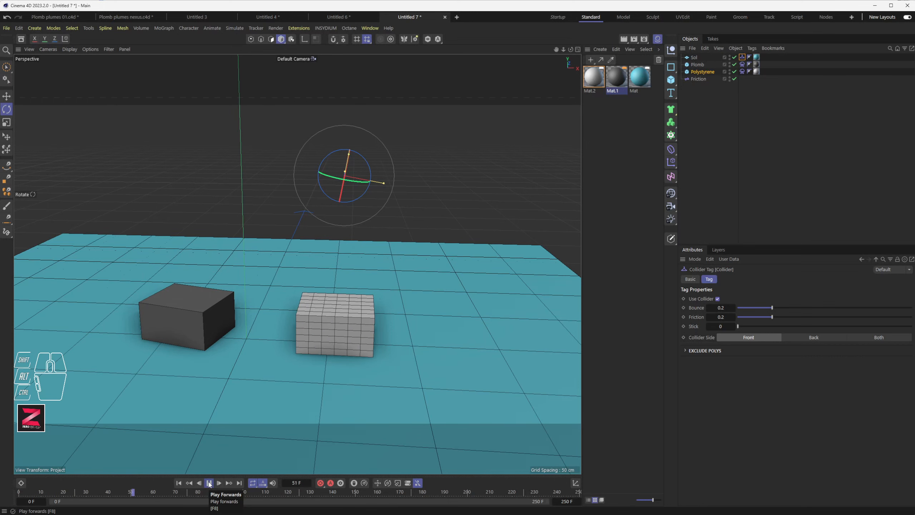
{"action": "left_click", "coordinate": [209, 483]}
- Replay the simulation to frame 102 from a low, close view and examine how the Polystyrene box rests on the plane
{"action": "left_click_drag", "start_coordinate": [380, 337], "coordinate": [286, 369], "text": "alt"}
{"action": "left_click", "coordinate": [179, 483]}
{"action": "left_click", "coordinate": [209, 483]}
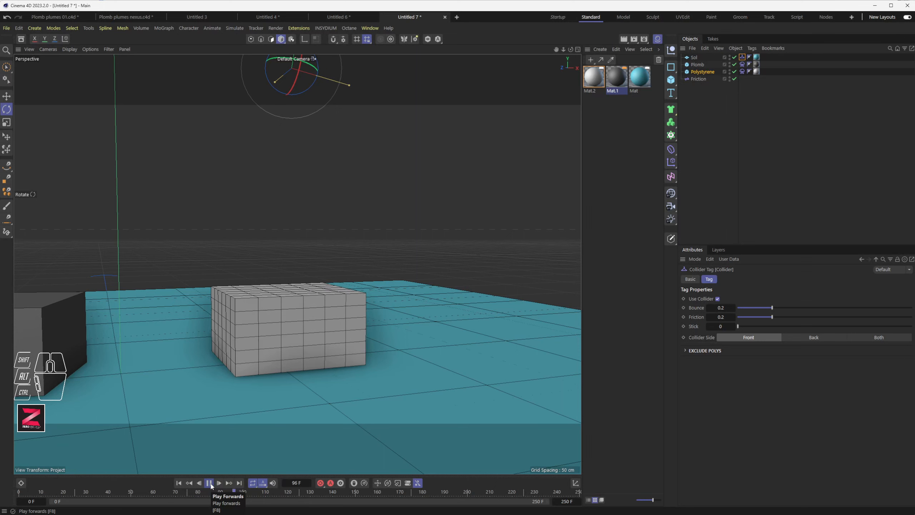
{"action": "left_click", "coordinate": [209, 482]}
{"action": "left_click_drag", "start_coordinate": [339, 325], "coordinate": [326, 328], "text": "alt"}
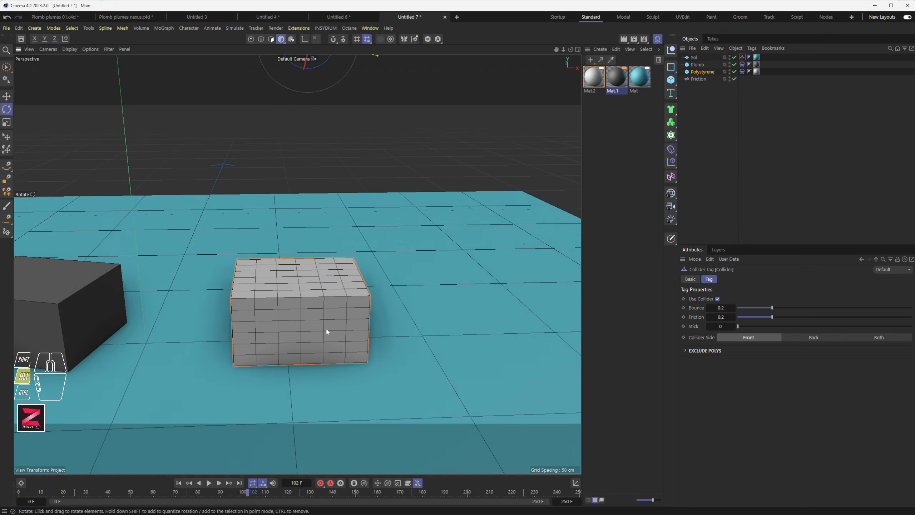
- Set the Sol plane's Width Segments and Height Segments to 32 each
{"action": "scroll", "coordinate": [327, 326], "scroll_direction": "down", "scroll_amount": 7}
{"action": "middle_click_drag", "start_coordinate": [322, 326], "coordinate": [352, 259], "text": "alt"}
{"action": "left_click_drag", "start_coordinate": [339, 291], "coordinate": [326, 303], "text": "alt"}
{"action": "left_click", "coordinate": [363, 308]}
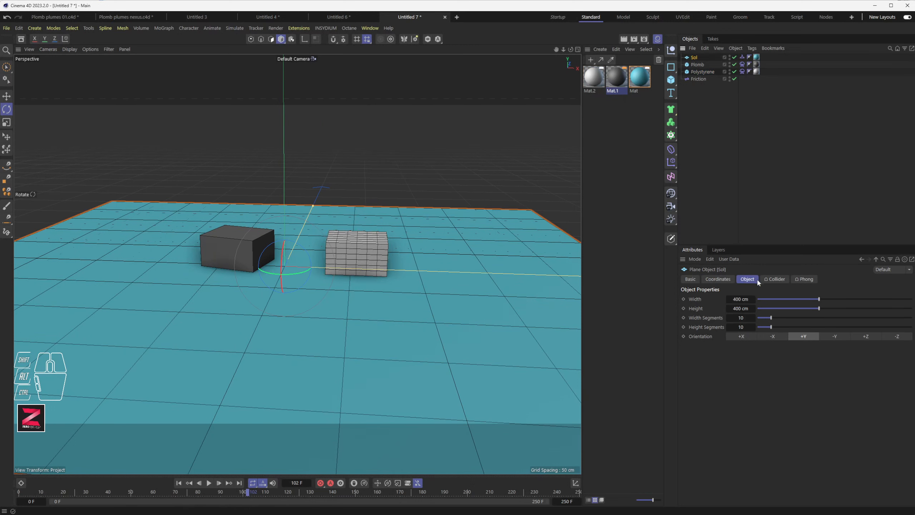
{"action": "left_click", "coordinate": [741, 317]}
{"action": "type", "text": "32"}
{"action": "key", "text": "Tab"}
{"action": "type", "text": "32"}
{"action": "key", "text": "Return"}
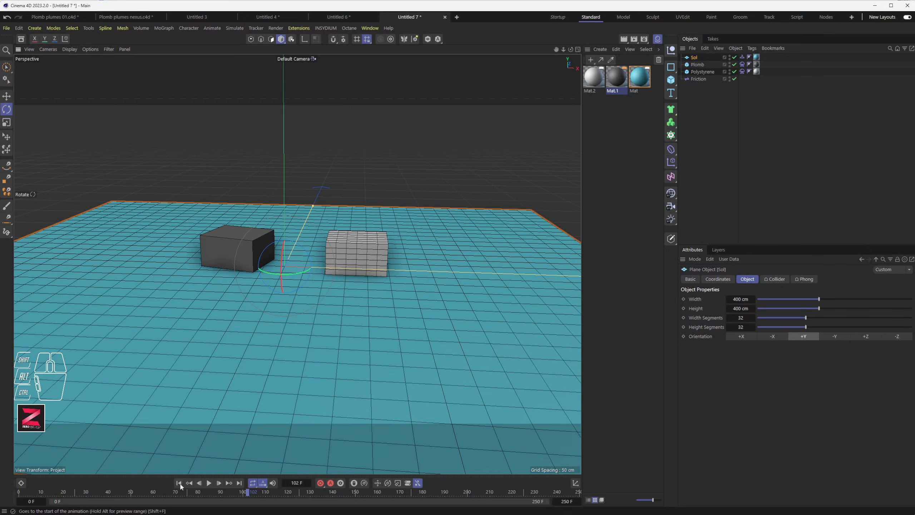
- Replay the simulation on the subdivided Sol plane from the start to frame 42
{"action": "left_click", "coordinate": [179, 483]}
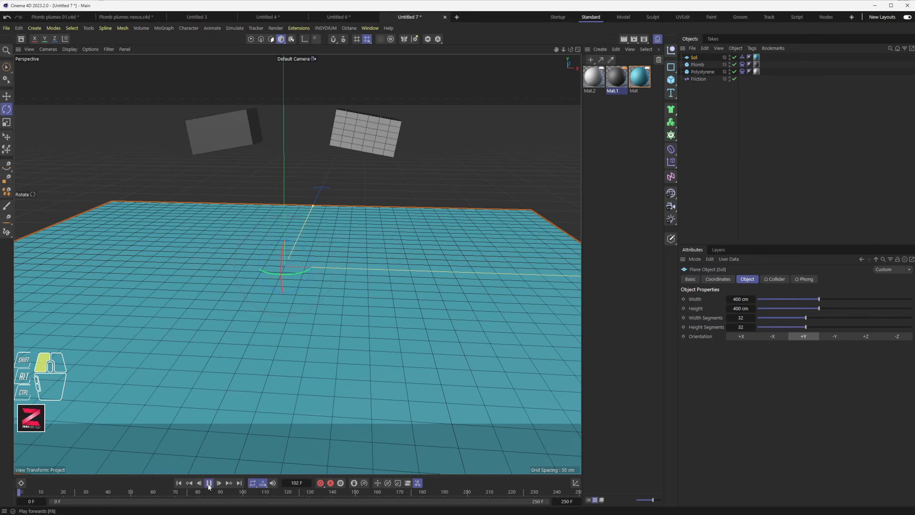
{"action": "left_click", "coordinate": [209, 483]}
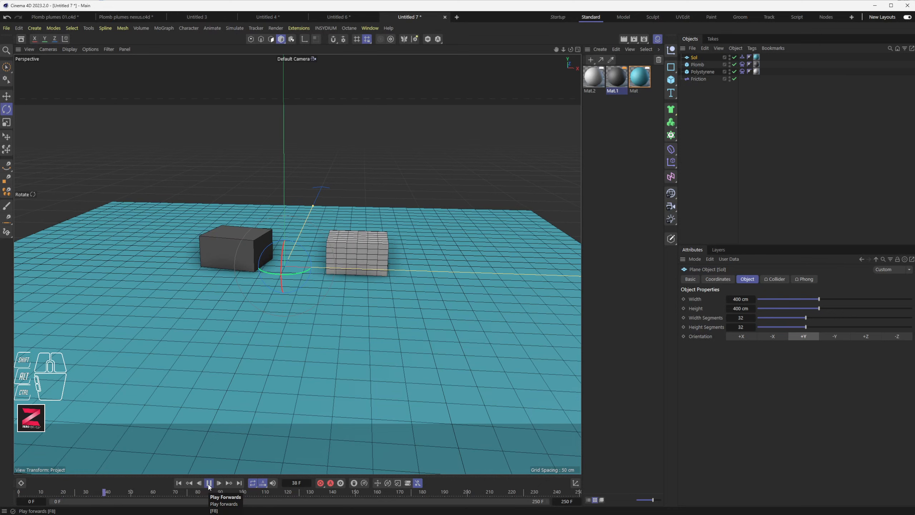
{"action": "left_click", "coordinate": [210, 483]}
- Replay the simulation to frame 98 with a close view of the Polystyrene box, ending on a view of both boxes
{"action": "scroll", "coordinate": [388, 254], "scroll_direction": "up", "scroll_amount": 8}
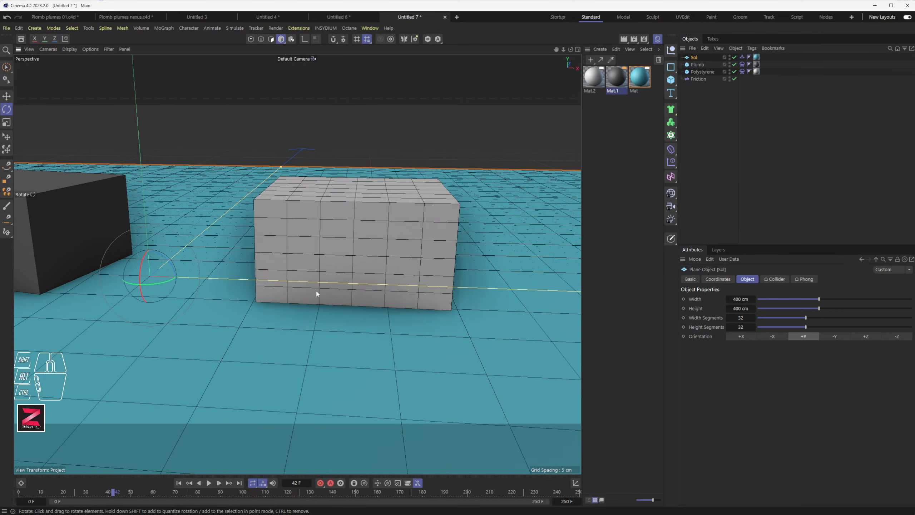
{"action": "left_click", "coordinate": [179, 482]}
{"action": "left_click", "coordinate": [209, 482]}
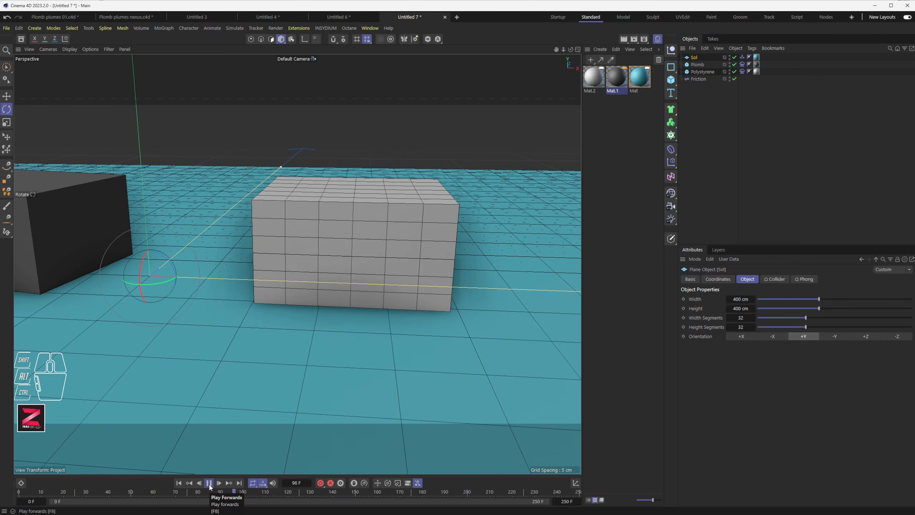
{"action": "left_click", "coordinate": [209, 482]}
{"action": "scroll", "coordinate": [429, 298], "scroll_direction": "down", "scroll_amount": 10}
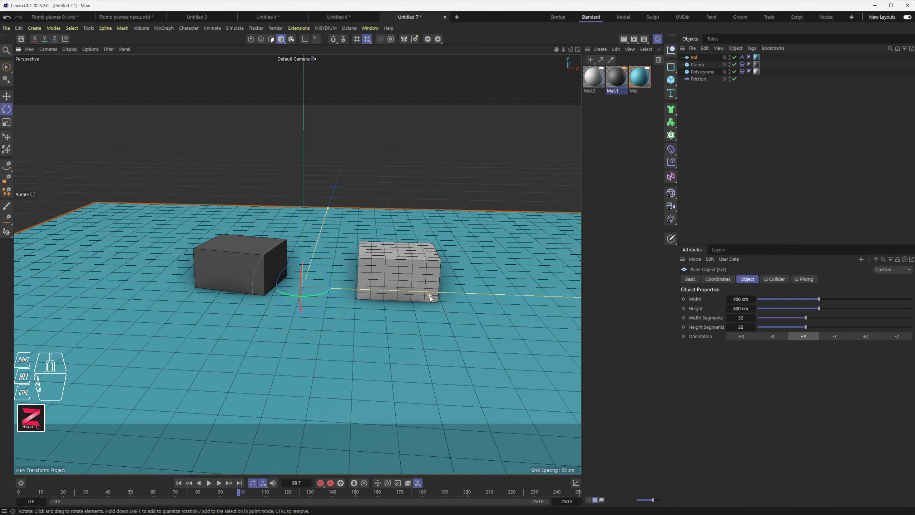
{"action": "scroll", "coordinate": [430, 296], "scroll_direction": "down", "scroll_amount": 1}
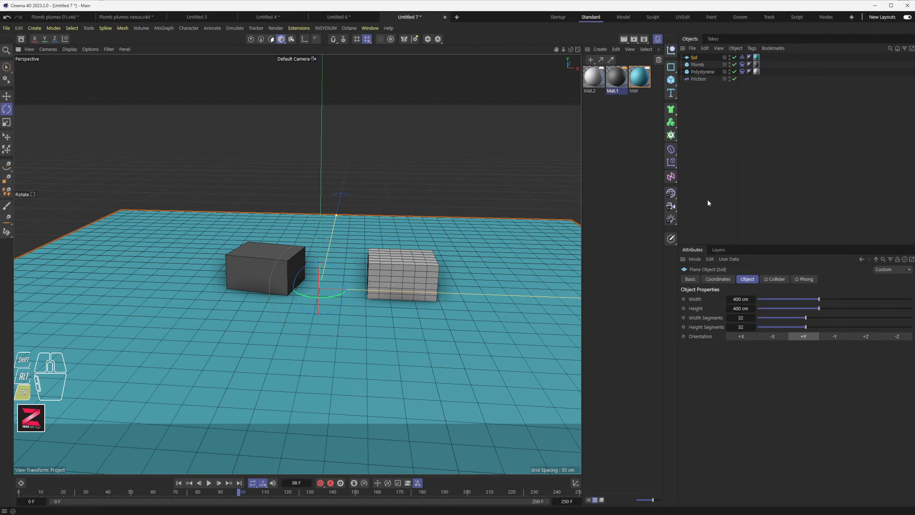
- Set the project frame rate to 50 FPS in the project settings
{"action": "key", "text": "ctrl+d"}
{"action": "left_click", "coordinate": [692, 280]}
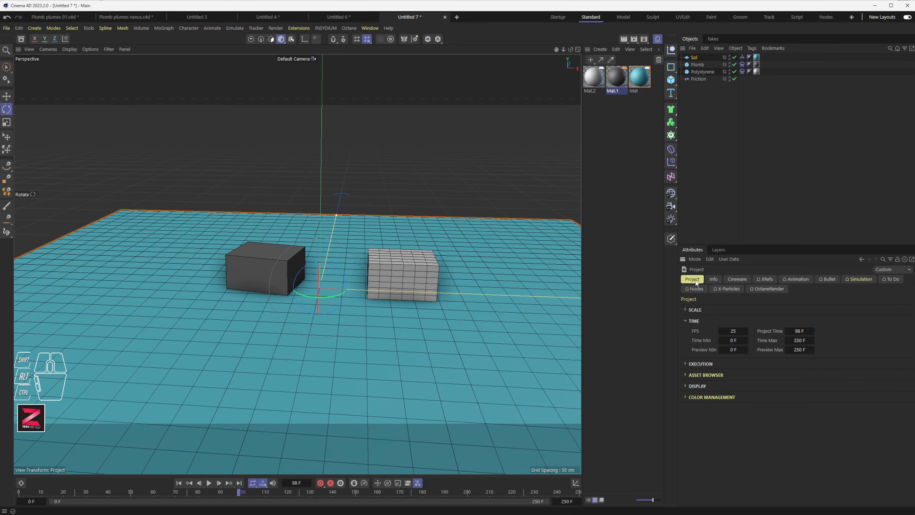
{"action": "double_click", "coordinate": [735, 331]}
{"action": "type", "text": "50"}
{"action": "key", "text": "Return"}
- Replay the simulation at 50 FPS from the start to frame 82
{"action": "left_click", "coordinate": [178, 483]}
{"action": "left_click", "coordinate": [209, 483]}
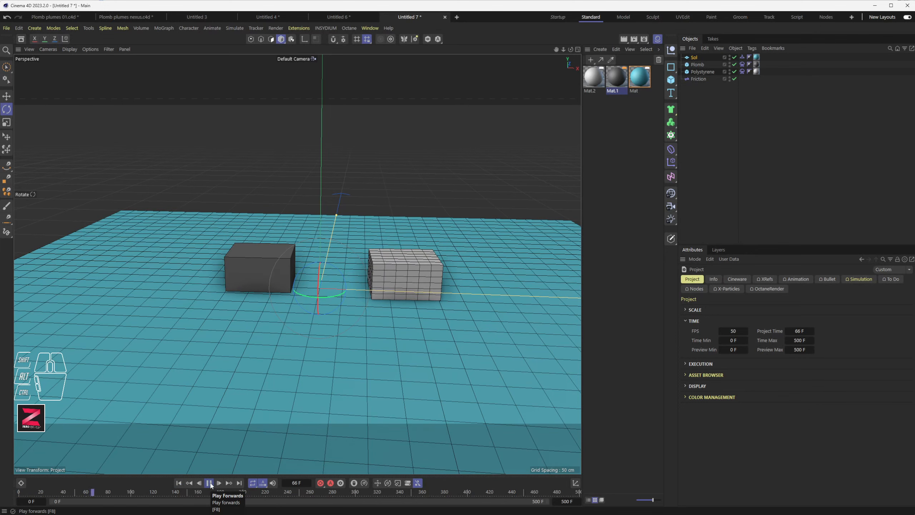
{"action": "left_click", "coordinate": [210, 483]}
- Replay the simulation from the start to frame 100 with a closer view of both boxes
{"action": "scroll", "coordinate": [340, 262], "scroll_direction": "up", "scroll_amount": 6}
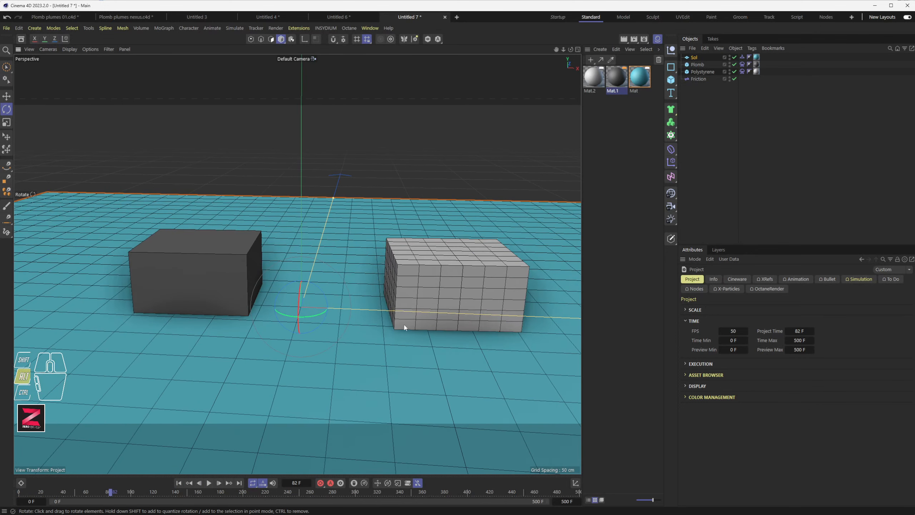
{"action": "middle_click_drag", "start_coordinate": [404, 326], "coordinate": [341, 329], "text": "alt"}
{"action": "left_click", "coordinate": [179, 482]}
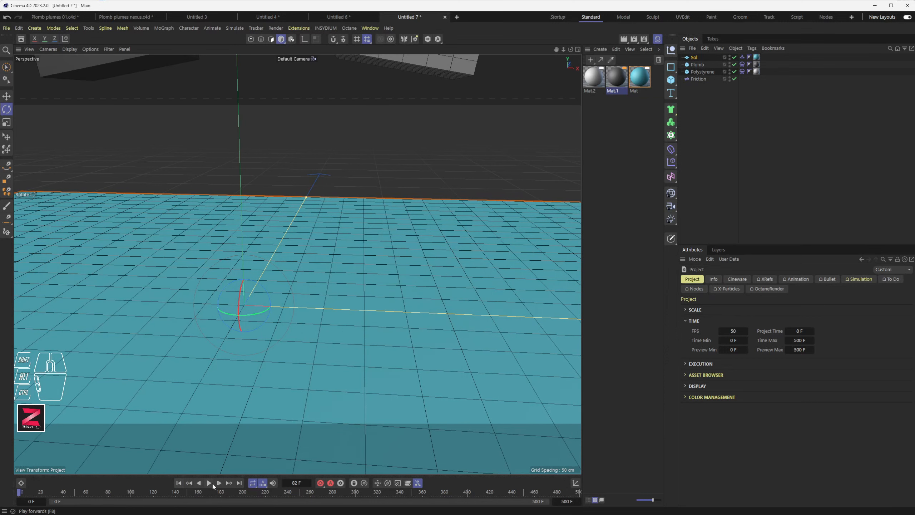
{"action": "left_click", "coordinate": [209, 483]}
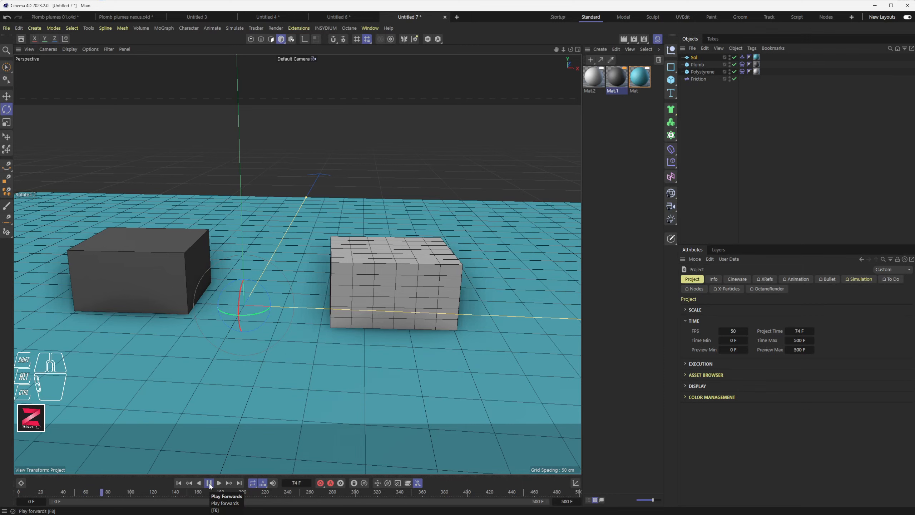
{"action": "left_click", "coordinate": [210, 484]}
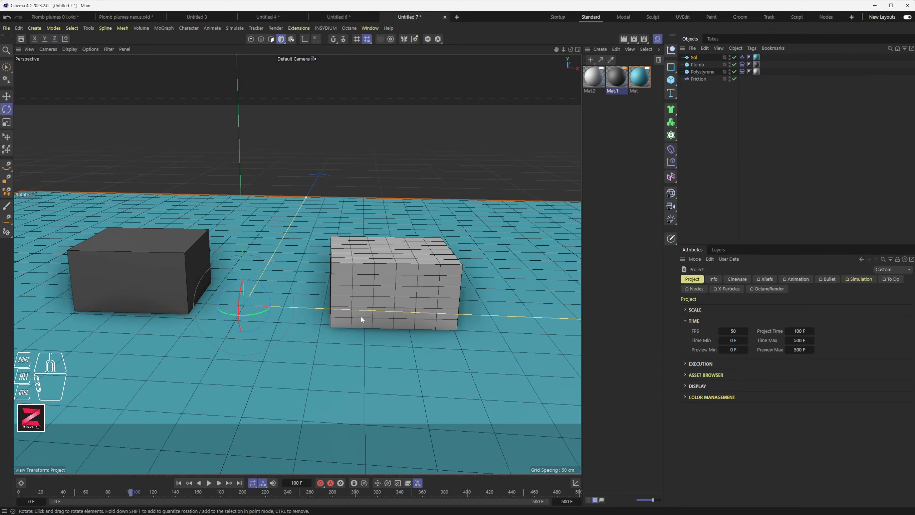
- Replay the simulation from the start with a close, low view of the Polystyrene box's contact with the plane
{"action": "left_click_drag", "start_coordinate": [346, 306], "coordinate": [387, 308], "text": "alt"}
{"action": "right_click_drag", "start_coordinate": [338, 294], "coordinate": [386, 294], "text": "alt"}
{"action": "left_click", "coordinate": [178, 484]}
{"action": "left_click", "coordinate": [209, 484]}
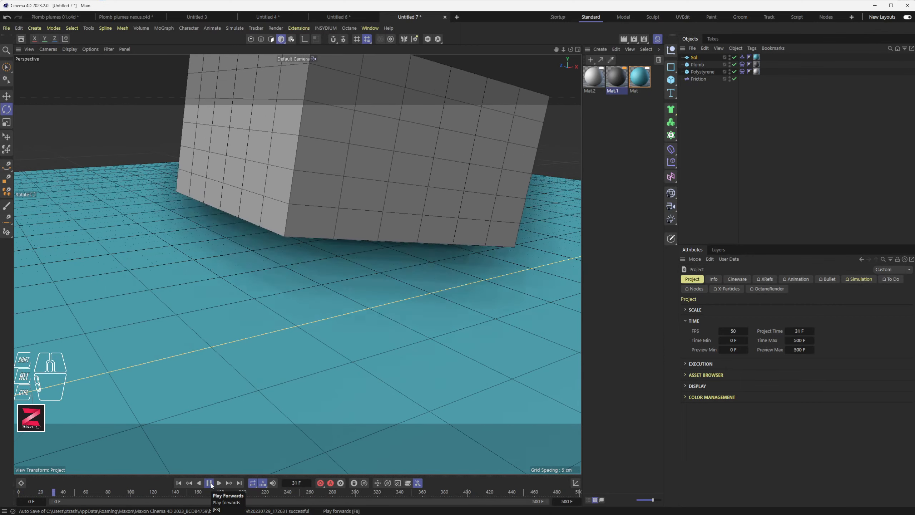